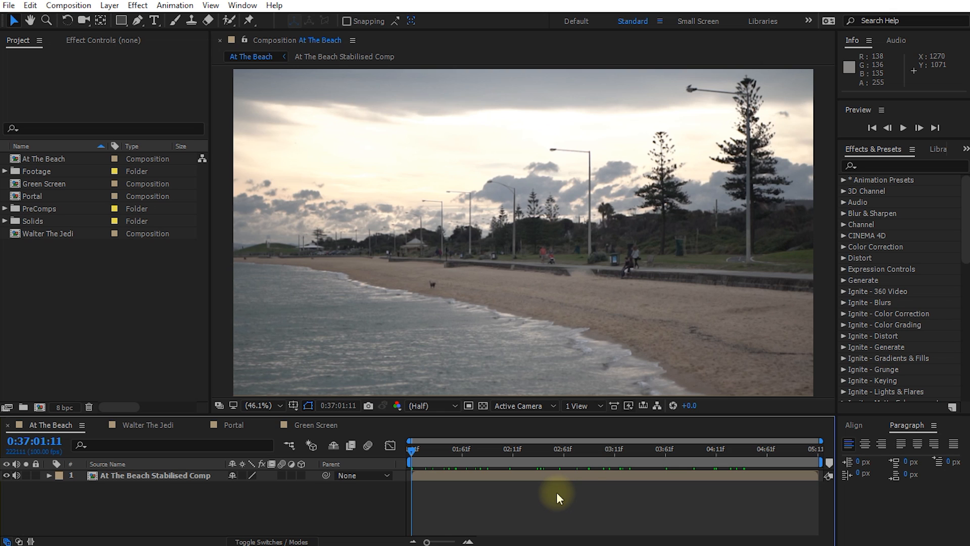
Step: Examine the effects in the Ignite categories from Blurs and Color Correction through Distort, Generate, Grunge and Keying
{"action": "left_click", "coordinate": [876, 149]}
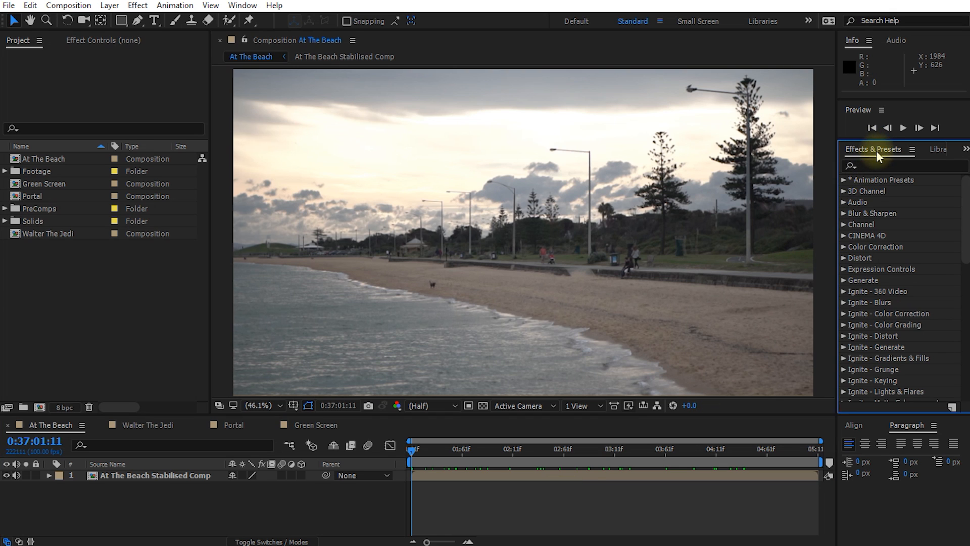
{"action": "scroll", "coordinate": [958, 243], "scroll_direction": "down", "scroll_amount": 4}
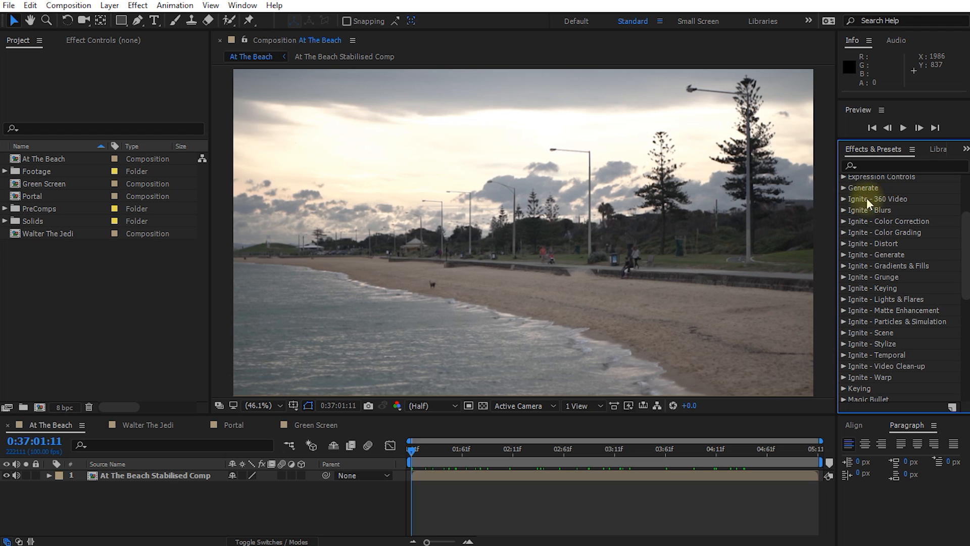
{"action": "left_click", "coordinate": [844, 209]}
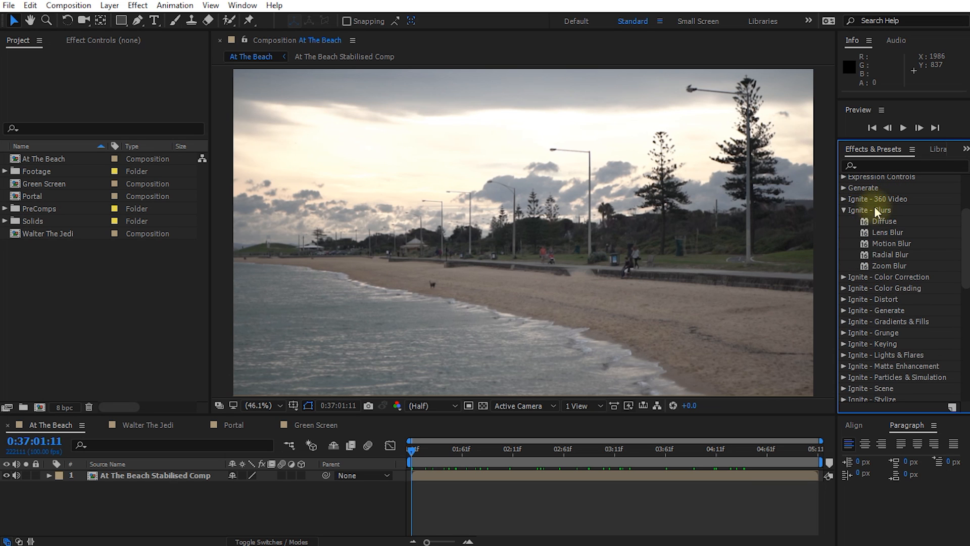
{"action": "scroll", "coordinate": [871, 281], "scroll_direction": "down", "scroll_amount": 1}
{"action": "left_click", "coordinate": [842, 248]}
{"action": "scroll", "coordinate": [862, 273], "scroll_direction": "down", "scroll_amount": 5}
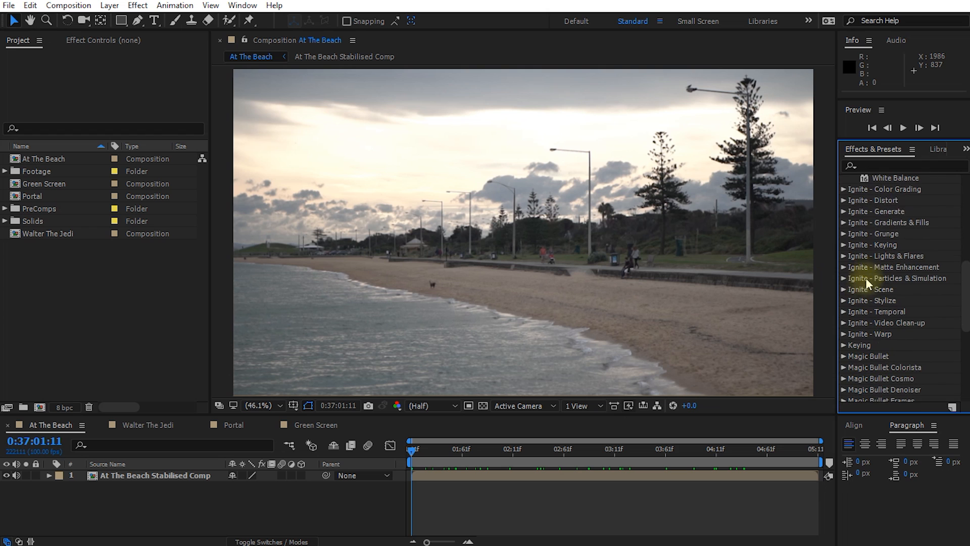
{"action": "left_click", "coordinate": [843, 201]}
{"action": "scroll", "coordinate": [877, 263], "scroll_direction": "down", "scroll_amount": 1}
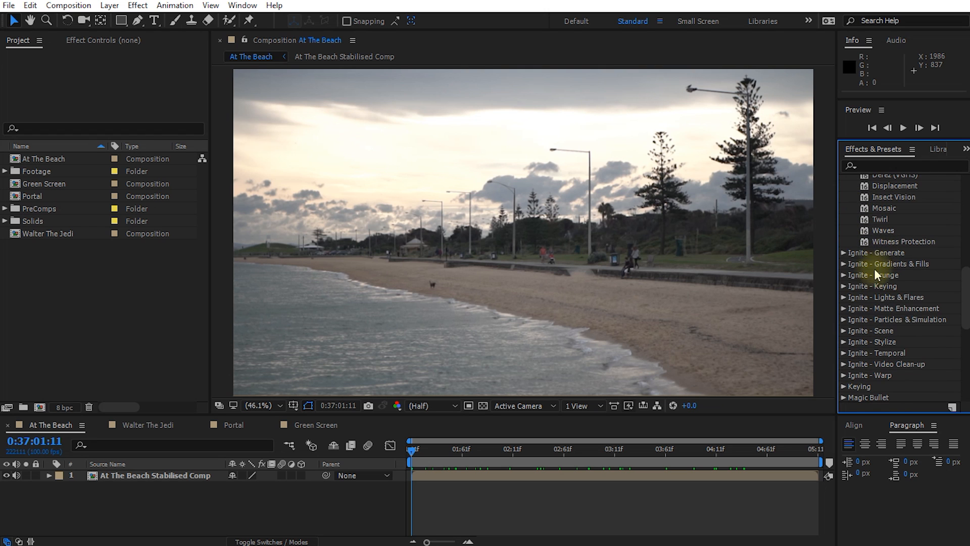
{"action": "left_click", "coordinate": [870, 274]}
{"action": "left_click", "coordinate": [844, 275]}
{"action": "scroll", "coordinate": [876, 270], "scroll_direction": "down", "scroll_amount": 2}
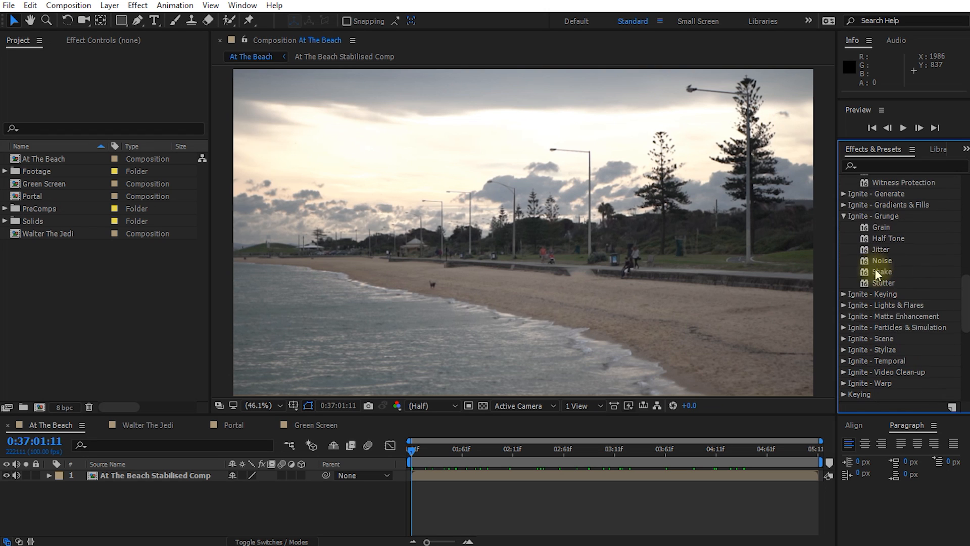
{"action": "left_click", "coordinate": [843, 196]}
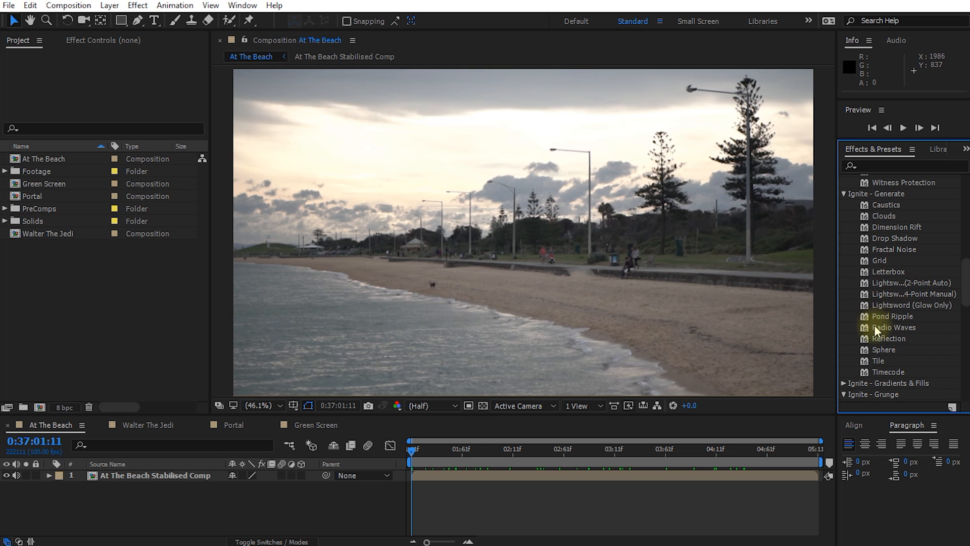
{"action": "scroll", "coordinate": [889, 259], "scroll_direction": "down", "scroll_amount": 7}
{"action": "left_click", "coordinate": [844, 236]}
{"action": "scroll", "coordinate": [878, 262], "scroll_direction": "down", "scroll_amount": 3}
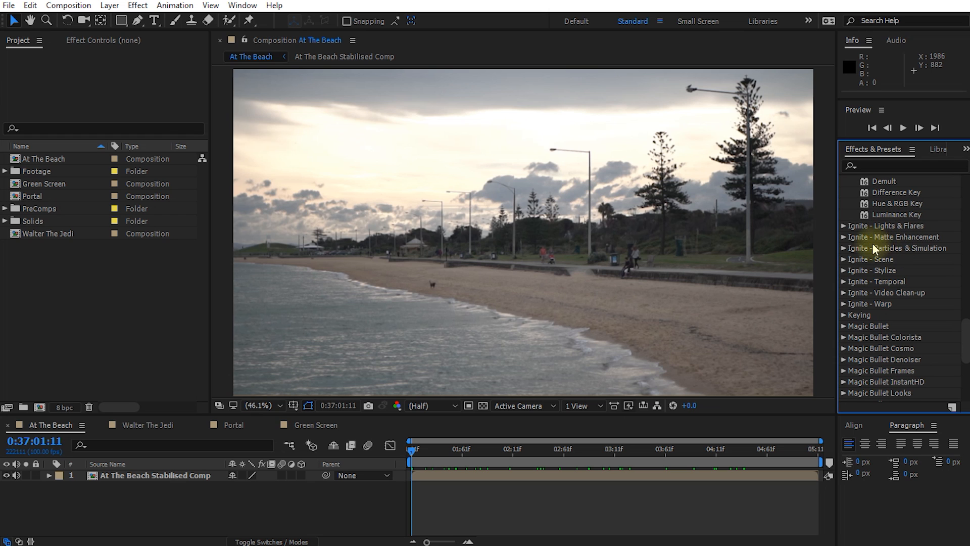
Step: Examine the effects in the Ignite Particles & Simulation, Stylize and Temporal categories, including Lightning & Electricity
{"action": "left_click", "coordinate": [844, 248]}
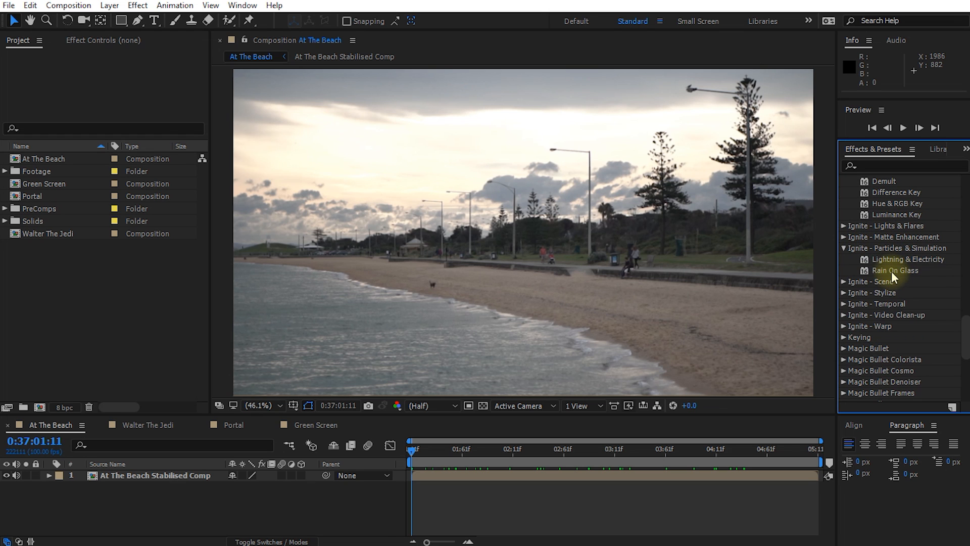
{"action": "left_click", "coordinate": [890, 271]}
{"action": "left_click", "coordinate": [889, 259]}
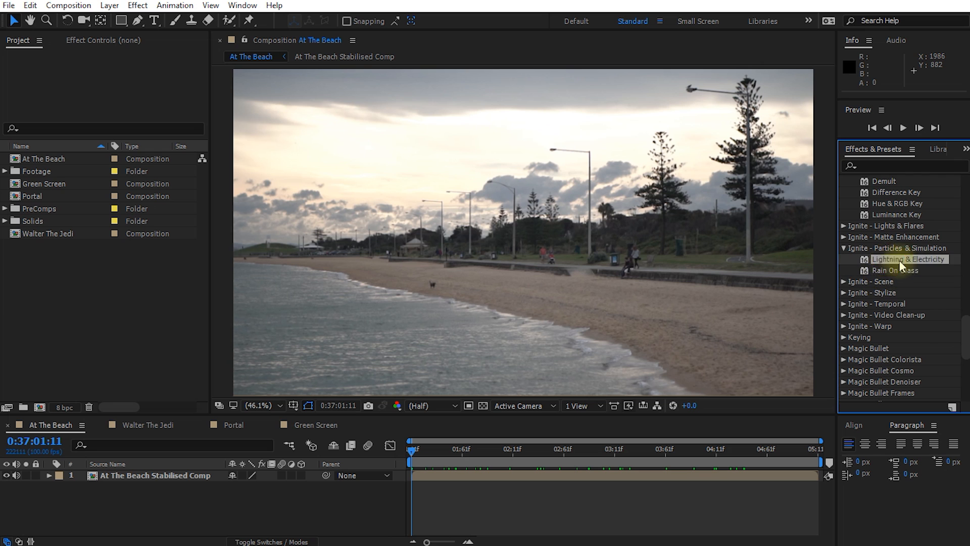
{"action": "scroll", "coordinate": [896, 274], "scroll_direction": "down", "scroll_amount": 3}
{"action": "left_click", "coordinate": [844, 234]}
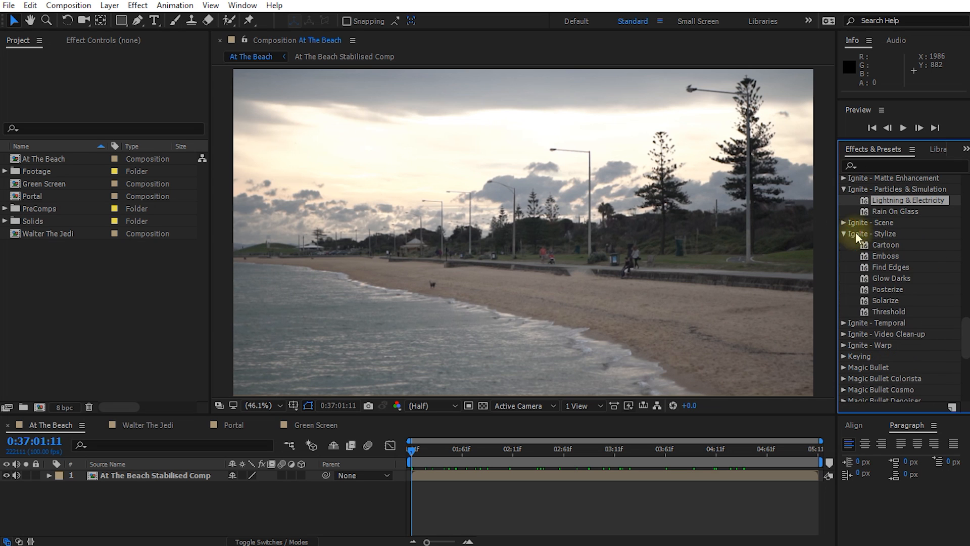
{"action": "scroll", "coordinate": [869, 281], "scroll_direction": "down", "scroll_amount": 2}
{"action": "left_click", "coordinate": [843, 293]}
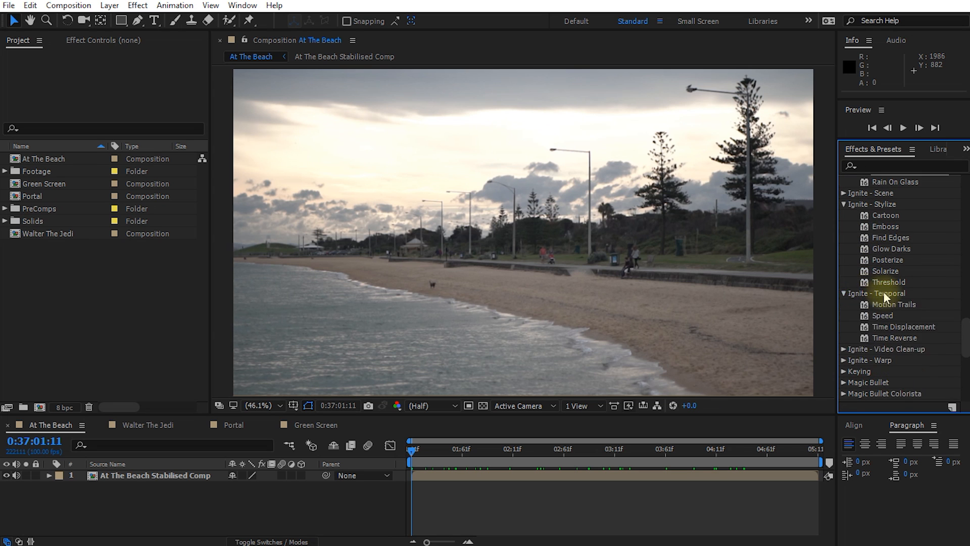
{"action": "scroll", "coordinate": [874, 303], "scroll_direction": "down", "scroll_amount": 3}
{"action": "left_click", "coordinate": [844, 302]}
{"action": "scroll", "coordinate": [897, 311], "scroll_direction": "up", "scroll_amount": 10}
{"action": "scroll", "coordinate": [902, 324], "scroll_direction": "up", "scroll_amount": 10}
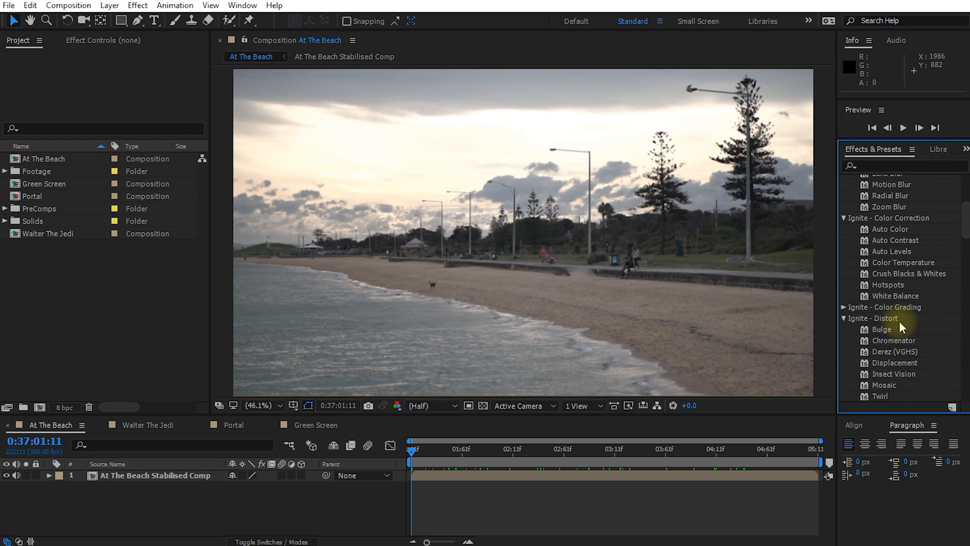
{"action": "scroll", "coordinate": [899, 313], "scroll_direction": "up", "scroll_amount": 3}
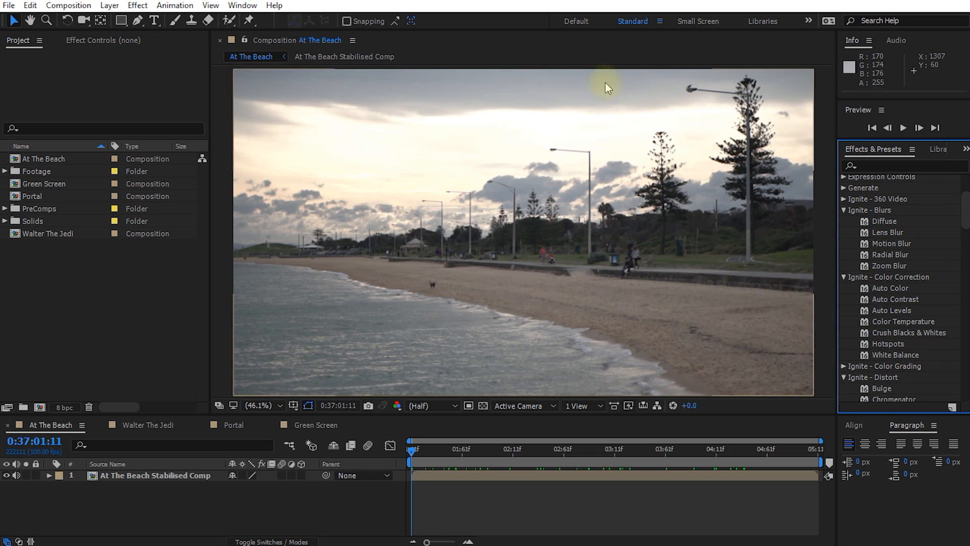
Step: Apply the Ignite Rain On Glass effect to the At The Beach Stabilised Comp layer
{"action": "left_click", "coordinate": [485, 449]}
{"action": "left_click_drag", "start_coordinate": [503, 453], "coordinate": [429, 472]}
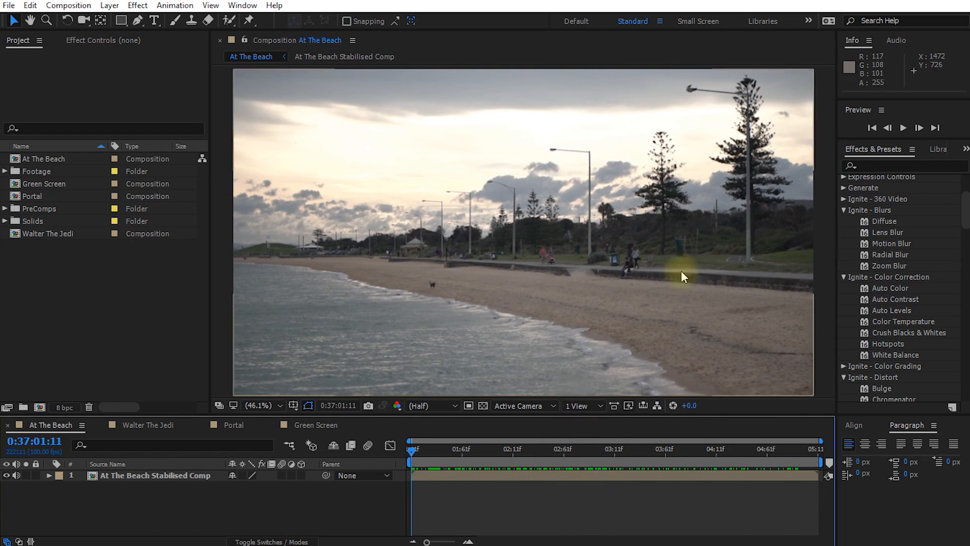
{"action": "left_click_drag", "start_coordinate": [964, 211], "coordinate": [964, 315]}
{"action": "left_click", "coordinate": [875, 298]}
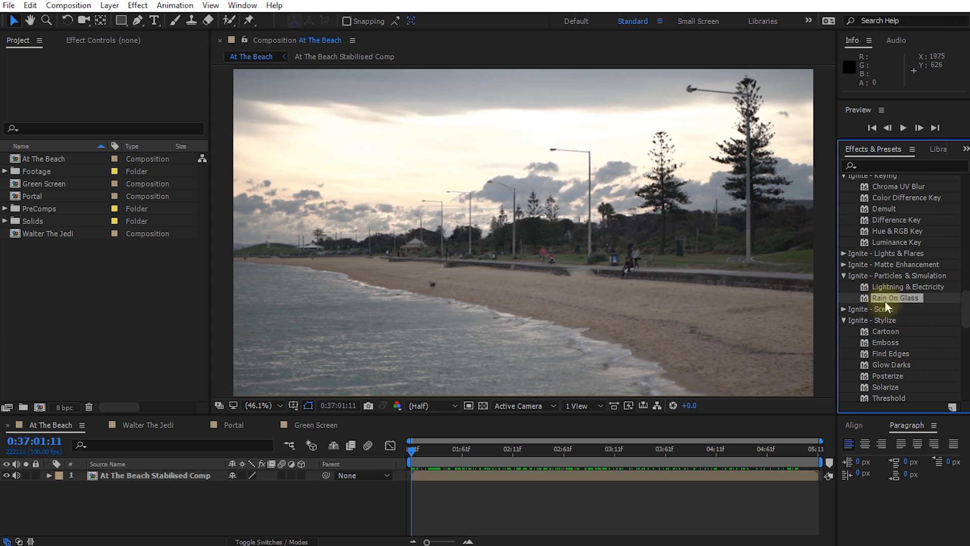
{"action": "left_click_drag", "start_coordinate": [893, 299], "coordinate": [165, 476]}
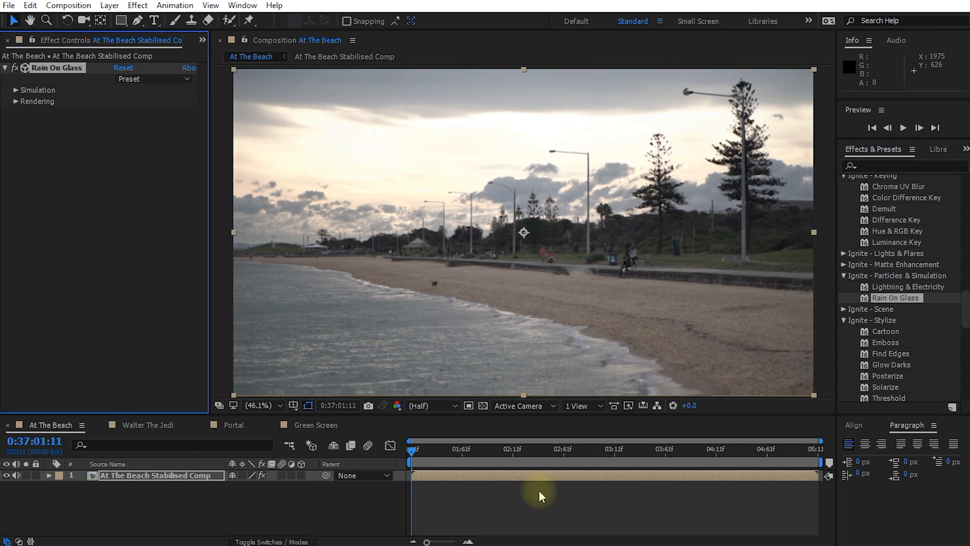
Step: Play a preview of the rain effect, stop it, and mute the beach layer's audio
{"action": "key", "text": "shift+space"}
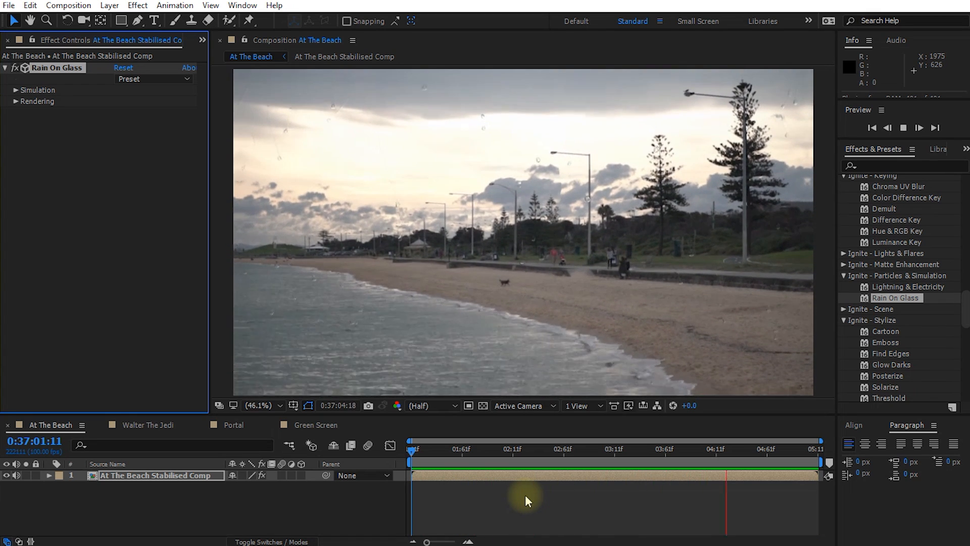
{"action": "key", "text": "space"}
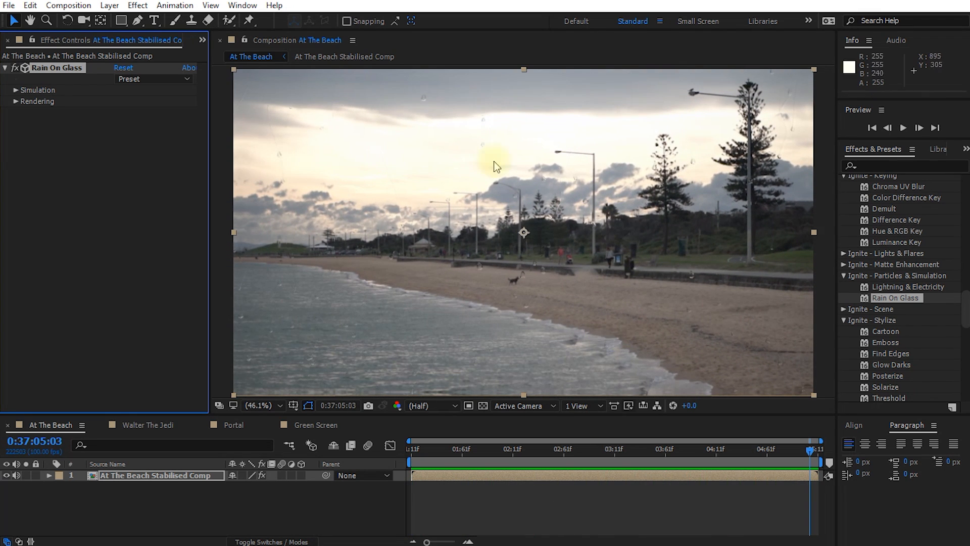
{"action": "left_click", "coordinate": [15, 475]}
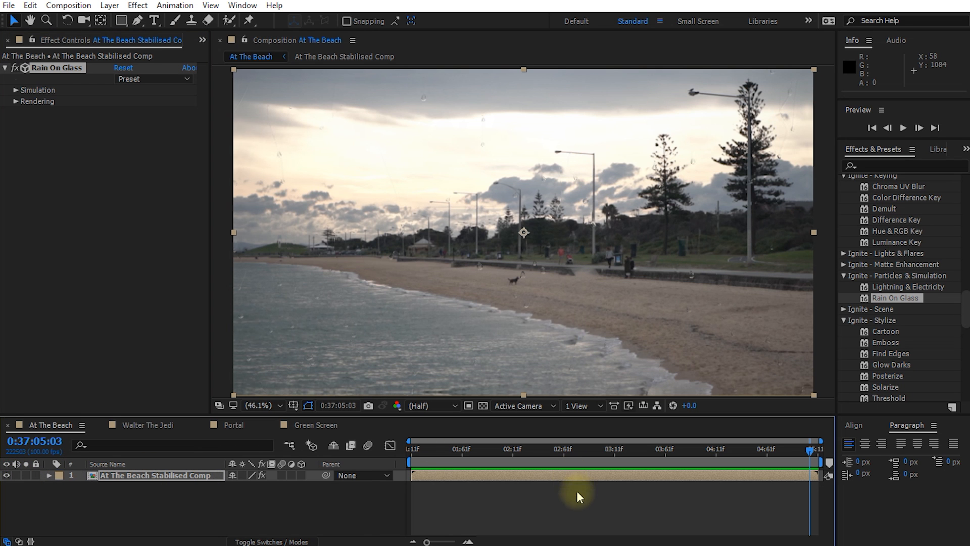
Step: Move the playhead to 0:37:03:91 and expand the Simulation and Rendering settings of Rain On Glass
{"action": "left_click_drag", "start_coordinate": [808, 449], "coordinate": [696, 460]}
{"action": "left_click", "coordinate": [16, 101]}
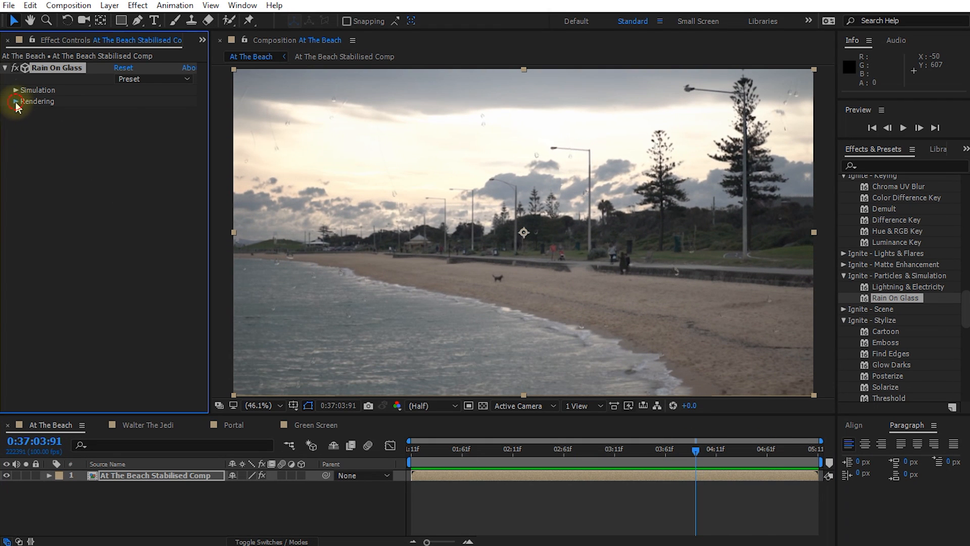
{"action": "left_click", "coordinate": [16, 90]}
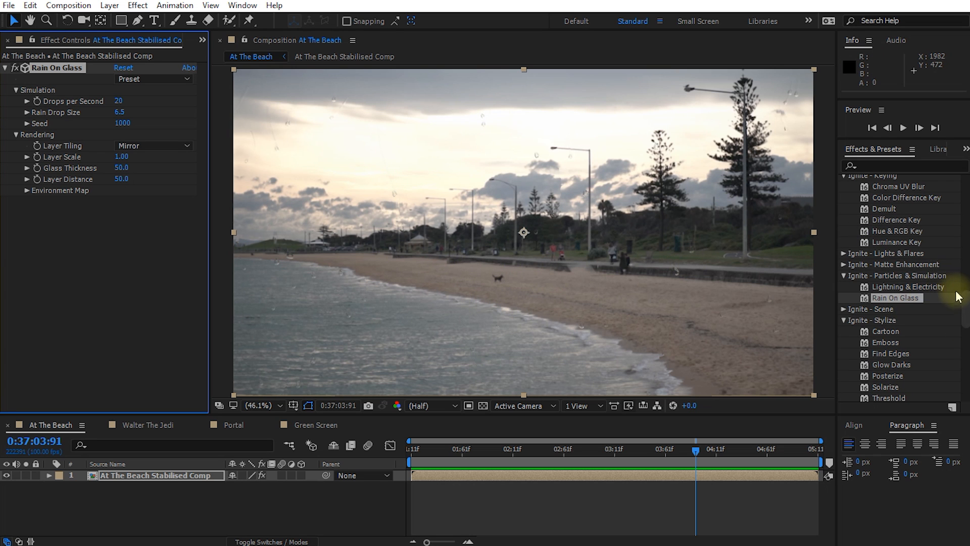
Step: Apply the Ignite Day For Night effect to the beach layer and reorder the effects so Rain On Glass comes after it
{"action": "left_click_drag", "start_coordinate": [964, 306], "coordinate": [962, 238]}
{"action": "left_click", "coordinate": [844, 225]}
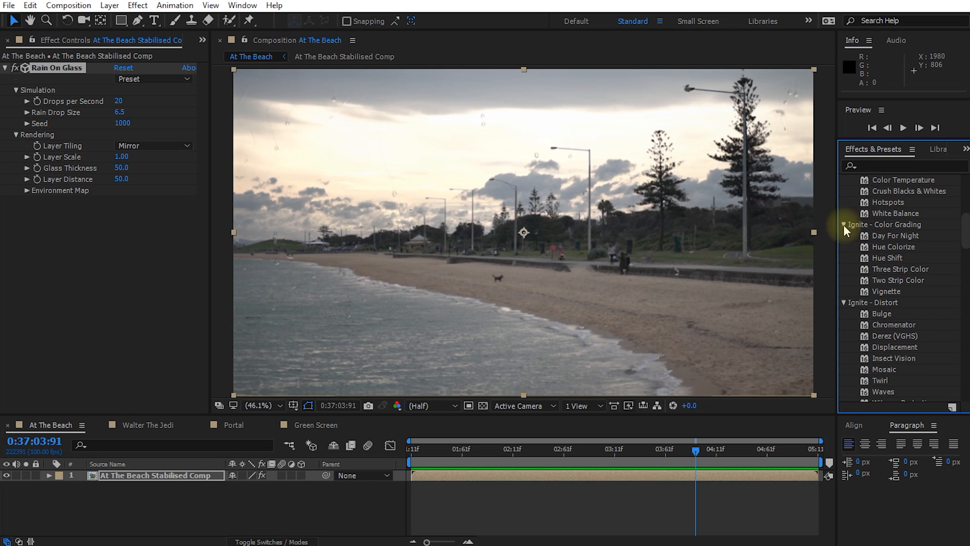
{"action": "left_click_drag", "start_coordinate": [888, 236], "coordinate": [162, 475]}
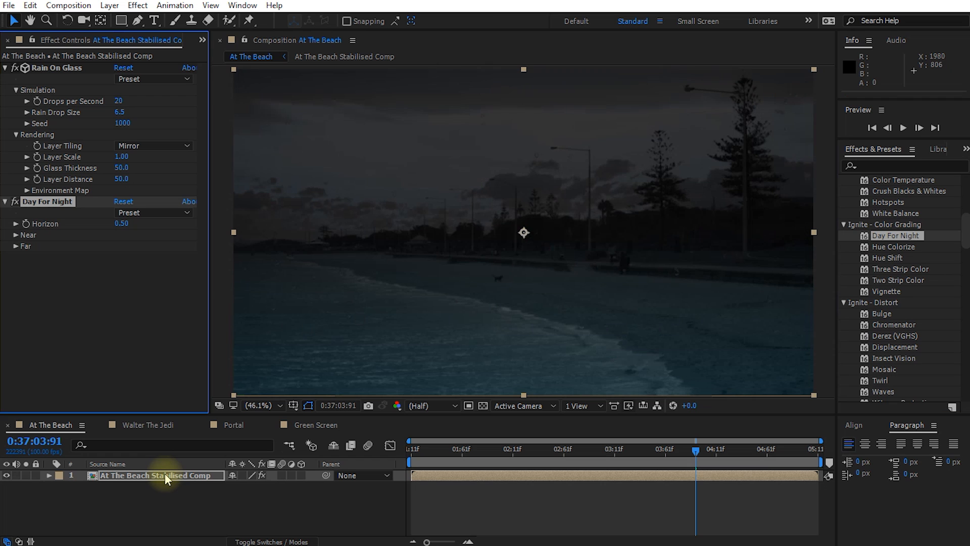
{"action": "left_click_drag", "start_coordinate": [45, 71], "coordinate": [67, 281]}
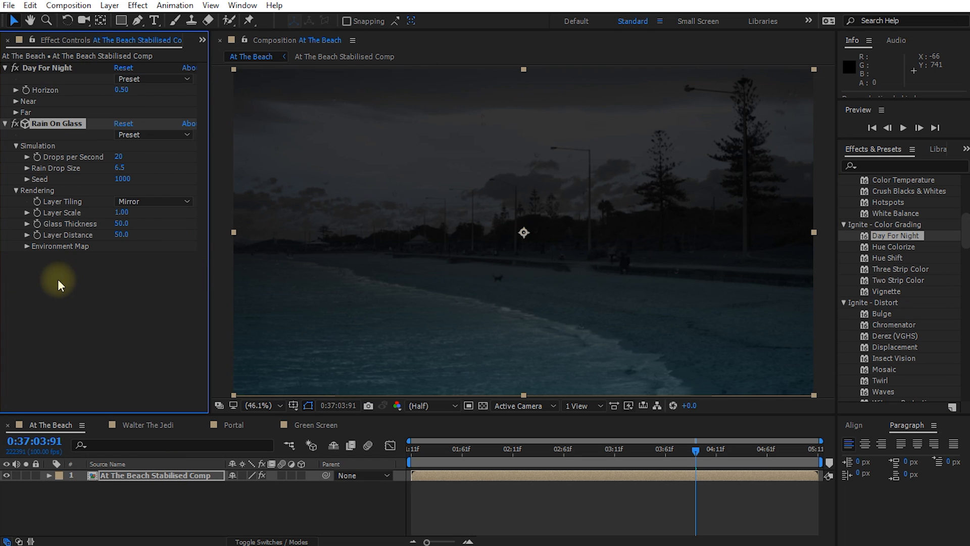
Step: Set Rain On Glass to 46 drops per second with a rain drop size of 6.9, and move the playhead to 0:37:03:11
{"action": "left_click_drag", "start_coordinate": [120, 156], "coordinate": [165, 169]}
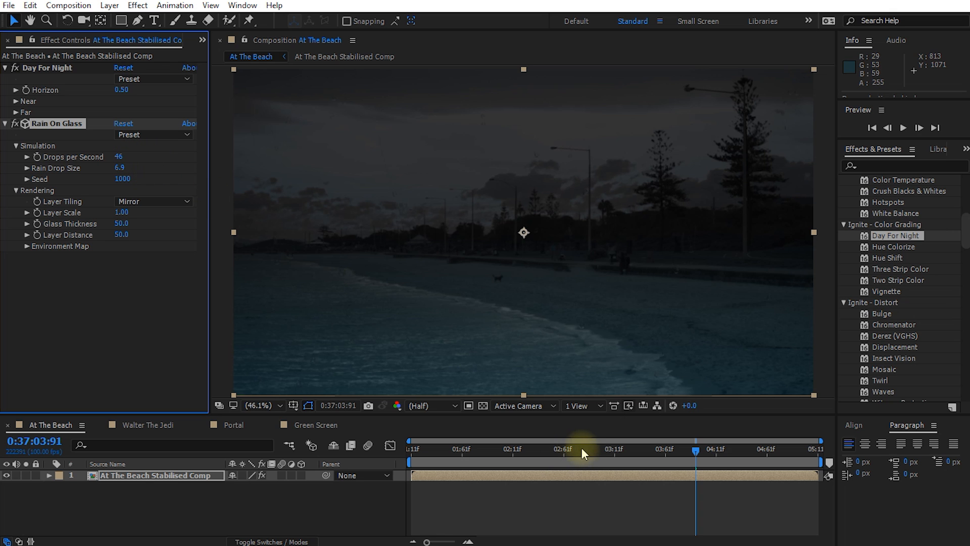
{"action": "left_click_drag", "start_coordinate": [583, 447], "coordinate": [615, 455]}
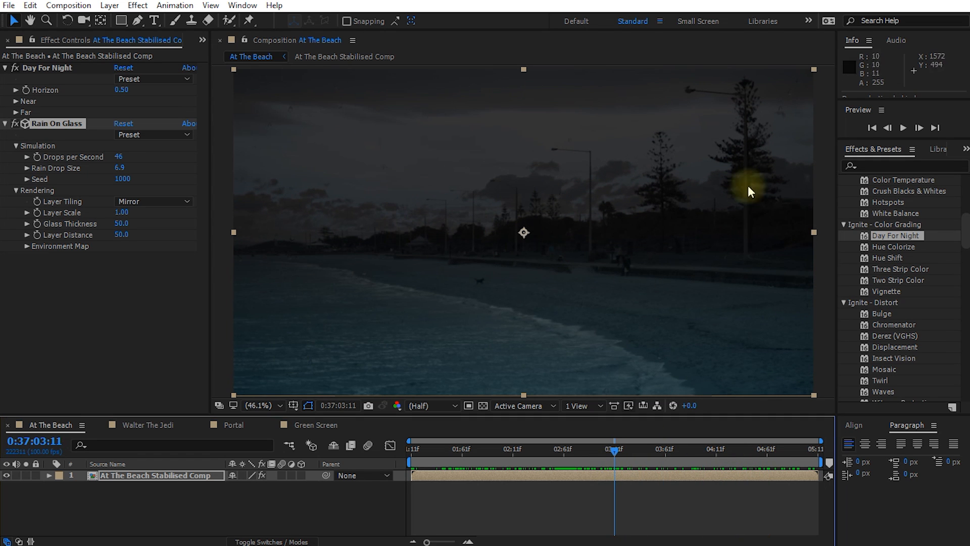
Step: Create a black 1920 × 1080 px solid layer named "Lightning" above the beach footage
{"action": "left_click_drag", "start_coordinate": [964, 224], "coordinate": [967, 316]}
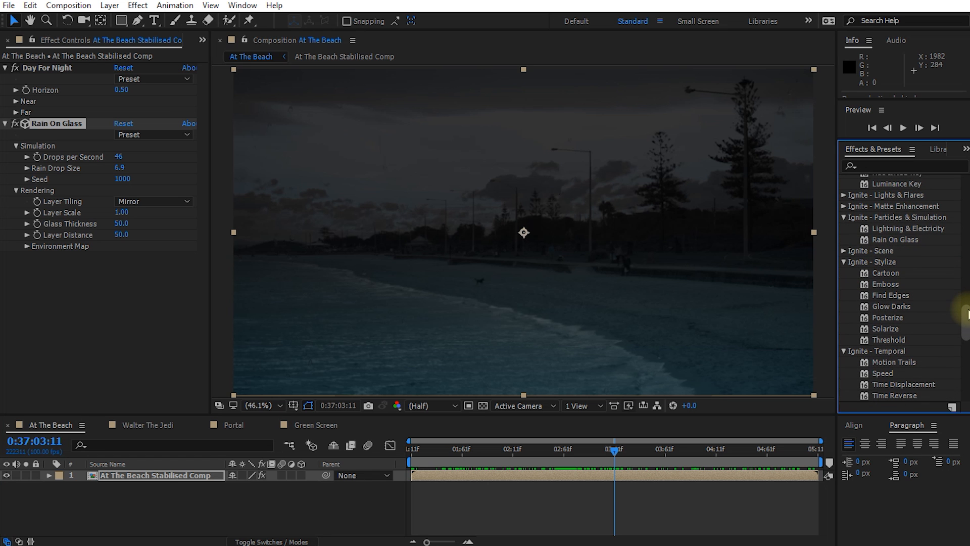
{"action": "left_click", "coordinate": [894, 231]}
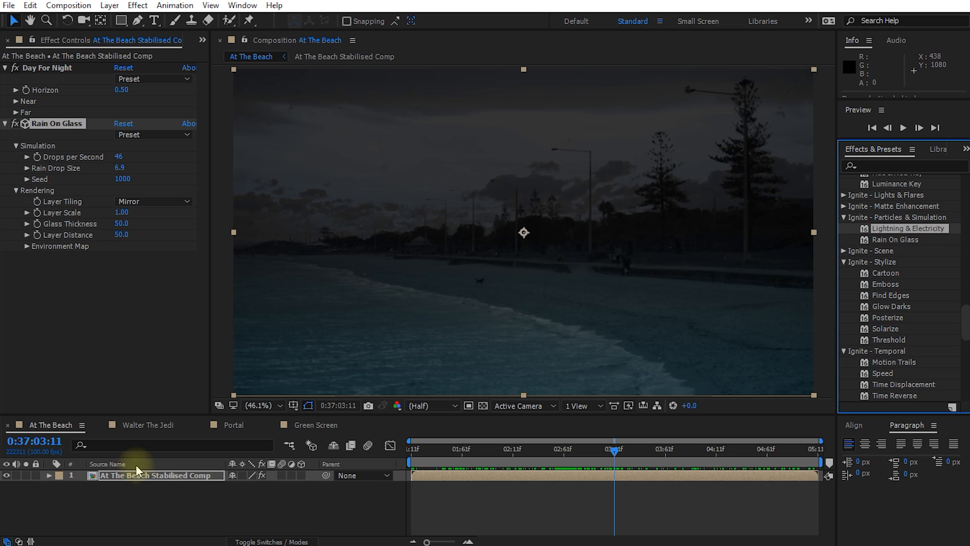
{"action": "right_click", "coordinate": [166, 490]}
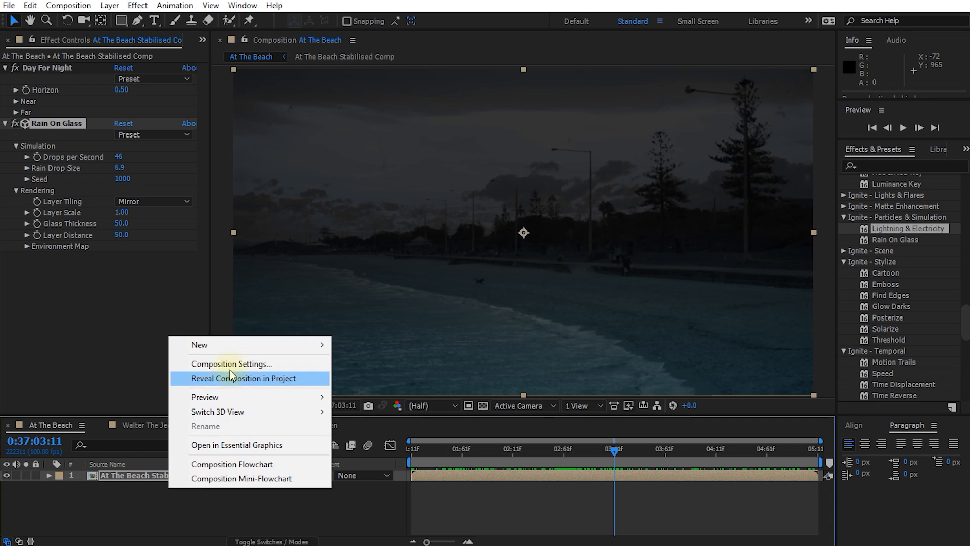
{"action": "mouse_move", "coordinate": [212, 344]}
{"action": "left_click", "coordinate": [360, 380]}
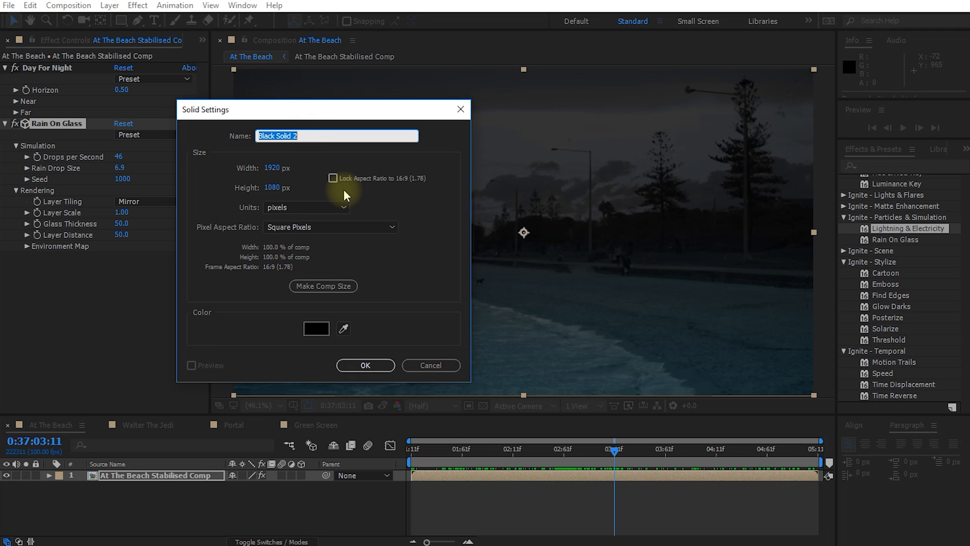
{"action": "type", "text": "Lightning"}
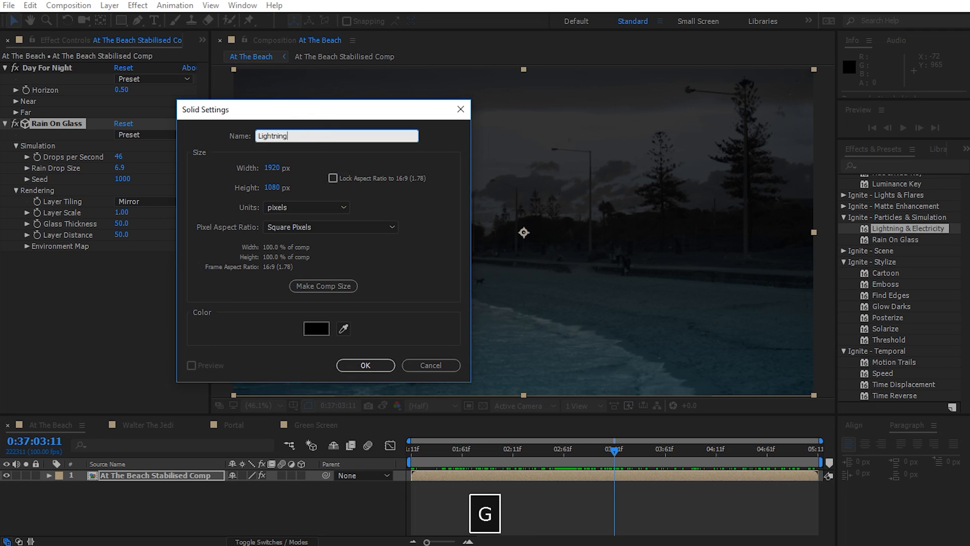
{"action": "key", "text": "Return"}
Step: Apply the Lightning & Electricity effect to the Lightning solid and set the layer's blending mode to Add
{"action": "double_click", "coordinate": [899, 228]}
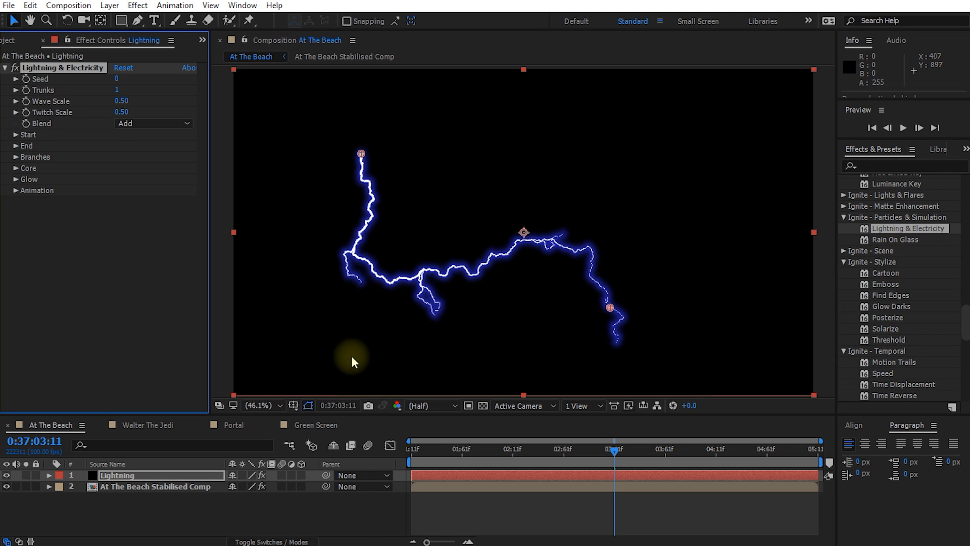
{"action": "key", "text": "F4"}
{"action": "left_click", "coordinate": [242, 476]}
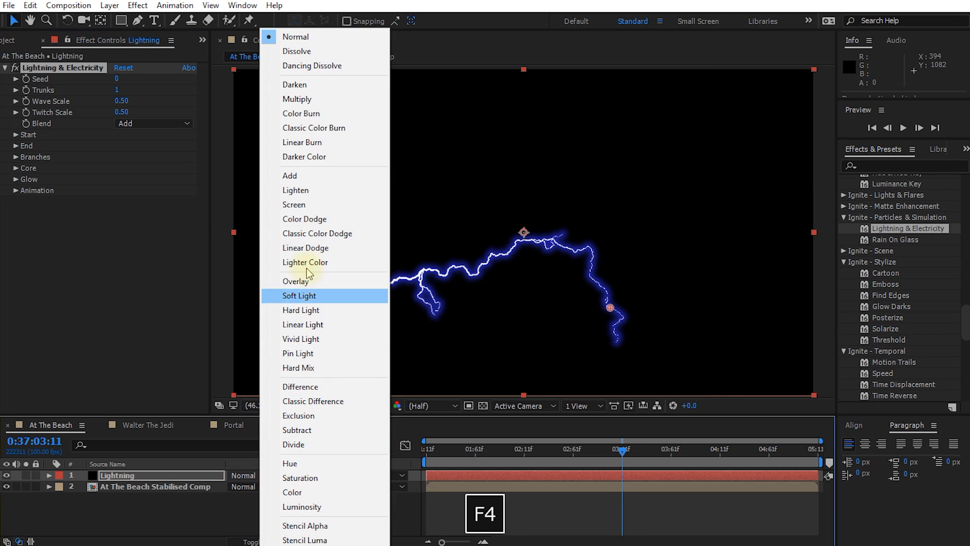
{"action": "left_click", "coordinate": [300, 175]}
Step: Reposition the lightning bolt over the left part of the scene, with its start point high in the sky and its end point at the horizon
{"action": "left_click_drag", "start_coordinate": [360, 156], "coordinate": [303, 115]}
{"action": "left_click_drag", "start_coordinate": [611, 310], "coordinate": [354, 232]}
{"action": "left_click_drag", "start_coordinate": [304, 113], "coordinate": [365, 85]}
{"action": "left_click_drag", "start_coordinate": [356, 232], "coordinate": [361, 236]}
{"action": "left_click_drag", "start_coordinate": [365, 85], "coordinate": [356, 83]}
{"action": "left_click_drag", "start_coordinate": [358, 236], "coordinate": [355, 237]}
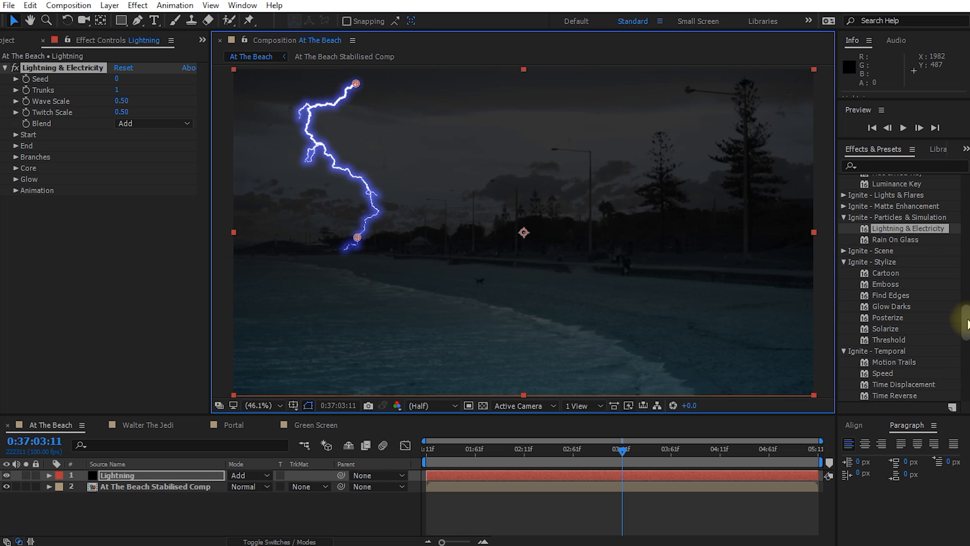
Step: Apply the Ignite Hue Colorize effect to the Lightning solid below Lightning & Electricity
{"action": "left_click_drag", "start_coordinate": [966, 319], "coordinate": [959, 230]}
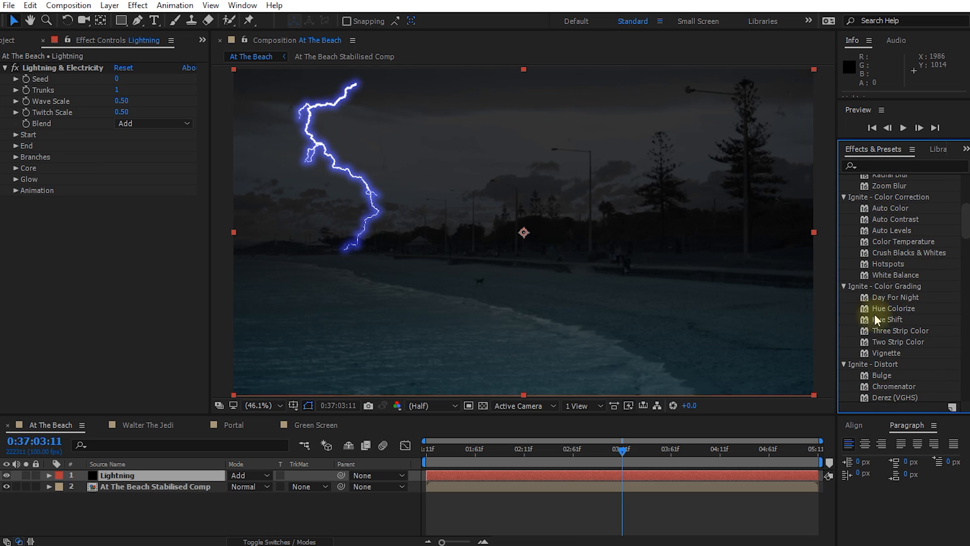
{"action": "left_click", "coordinate": [890, 311]}
{"action": "left_click_drag", "start_coordinate": [892, 313], "coordinate": [73, 255]}
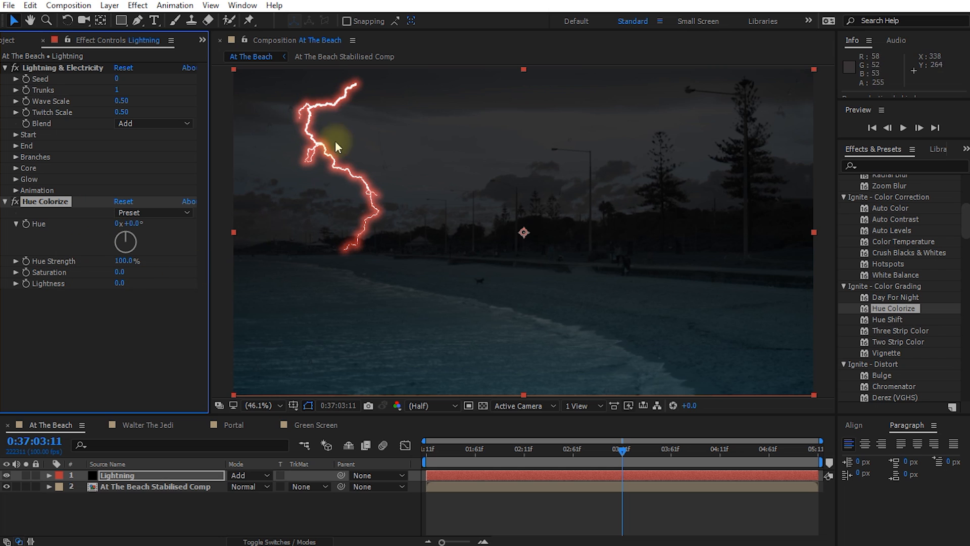
Step: Recolour the lightning with a Hue Colorize hue of 230° and saturation of -37, and move the playhead to 0:37:02:96
{"action": "left_click", "coordinate": [121, 271]}
{"action": "left_click_drag", "start_coordinate": [121, 272], "coordinate": [86, 272]}
{"action": "left_click_drag", "start_coordinate": [102, 275], "coordinate": [124, 272]}
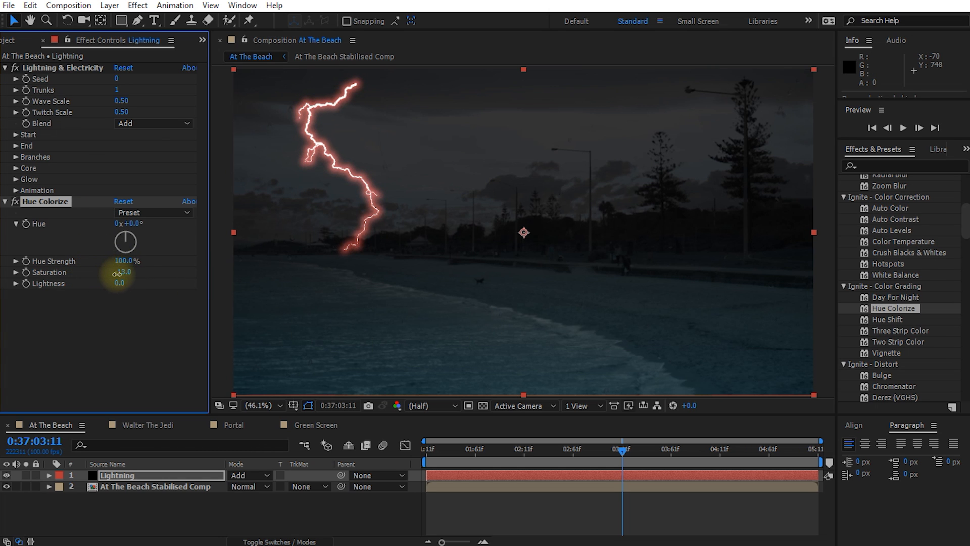
{"action": "left_click_drag", "start_coordinate": [129, 223], "coordinate": [289, 228]}
{"action": "left_click_drag", "start_coordinate": [120, 272], "coordinate": [111, 271]}
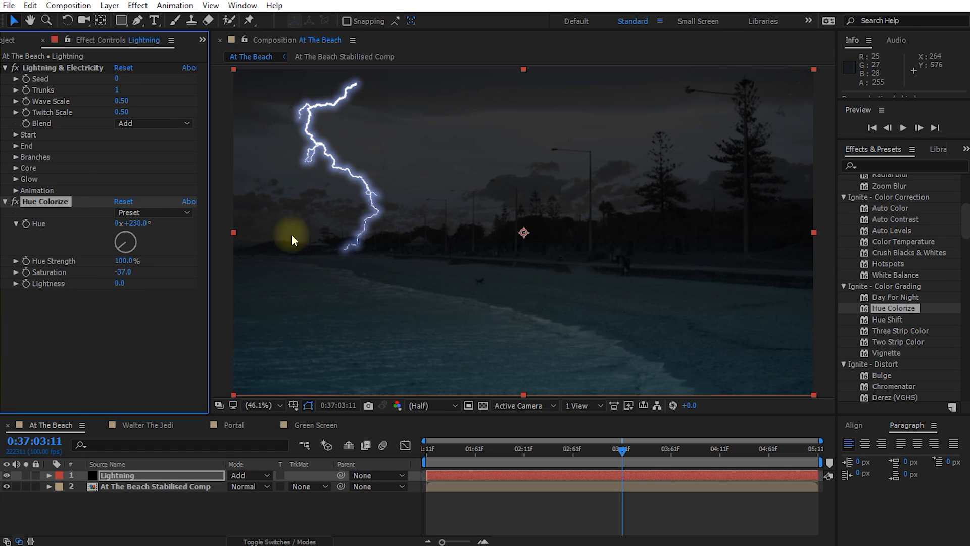
{"action": "left_click_drag", "start_coordinate": [623, 449], "coordinate": [606, 460]}
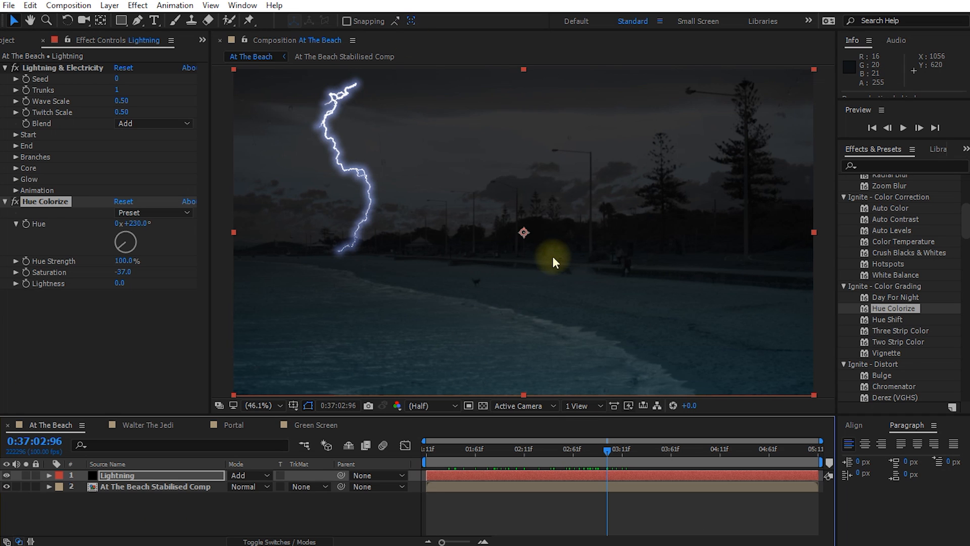
Step: Delete the Lightning layer and remove all effects from the beach footage layer
{"action": "key", "text": "Delete"}
{"action": "left_click", "coordinate": [130, 476]}
{"action": "left_click", "coordinate": [34, 67]}
{"action": "key", "text": "Delete"}
{"action": "left_click", "coordinate": [44, 68]}
{"action": "key", "text": "Delete"}
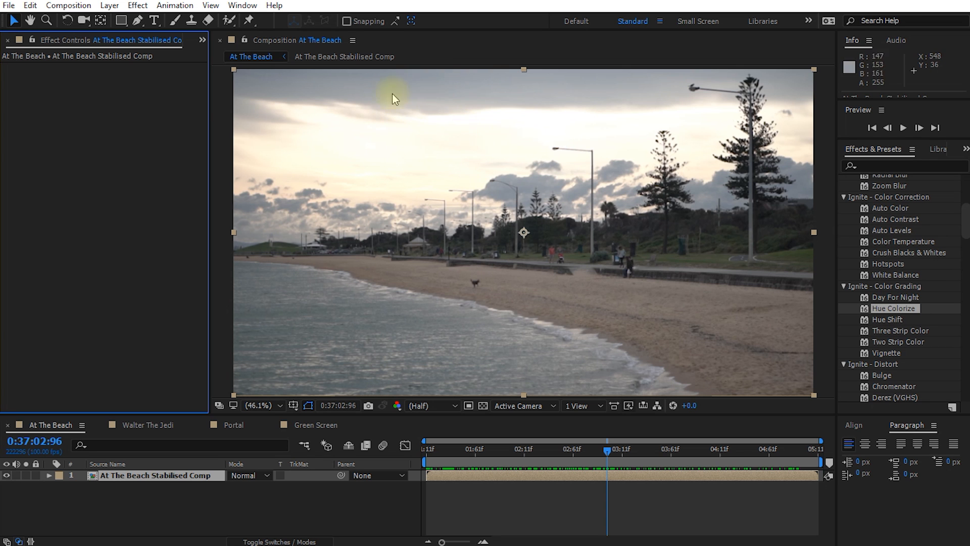
{"action": "left_click_drag", "start_coordinate": [965, 220], "coordinate": [959, 313]}
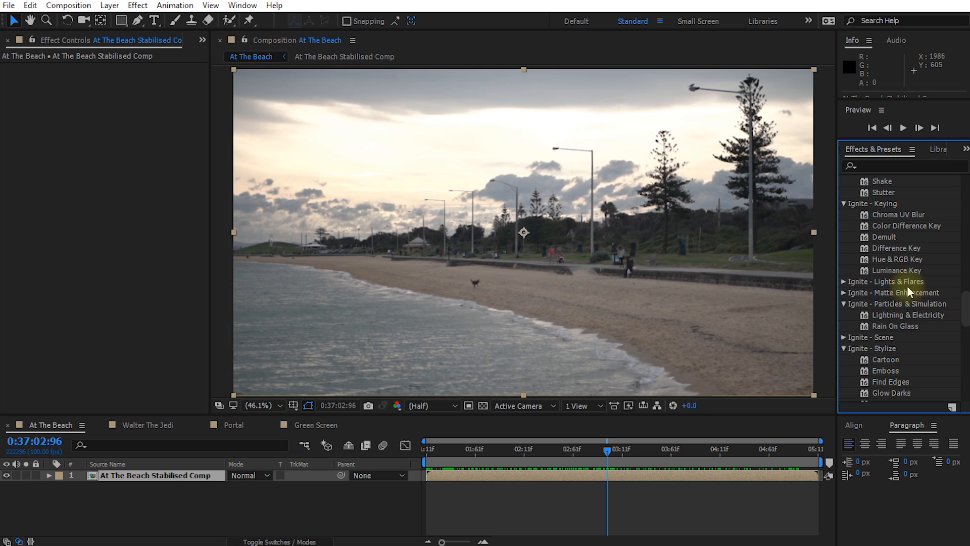
{"action": "left_click", "coordinate": [844, 281]}
{"action": "left_click_drag", "start_coordinate": [891, 314], "coordinate": [891, 318]}
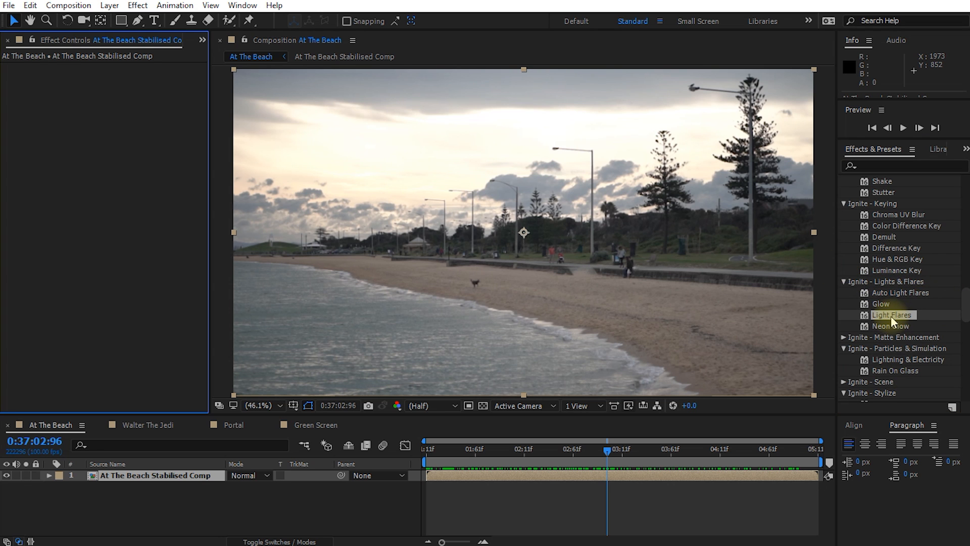
{"action": "double_click", "coordinate": [891, 316]}
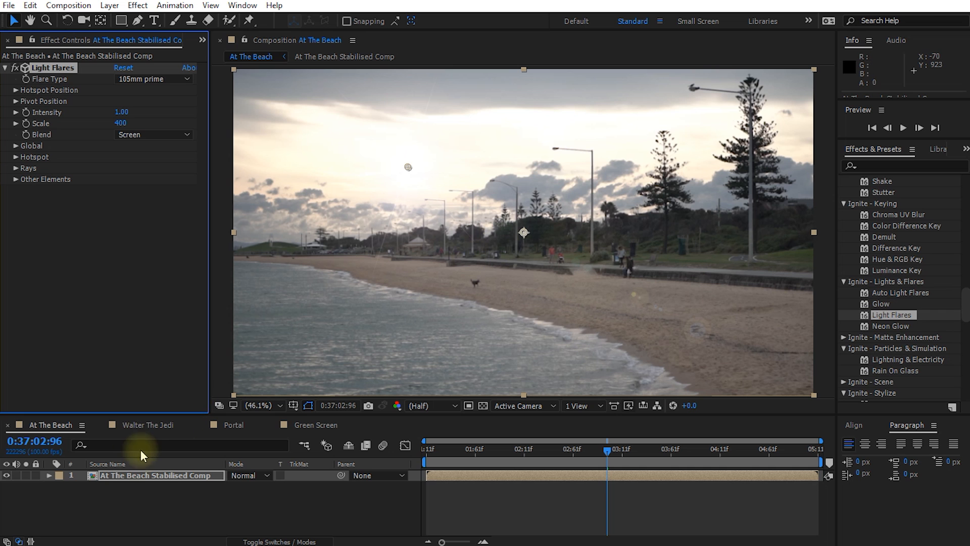
{"action": "left_click", "coordinate": [51, 67]}
{"action": "key", "text": "Delete"}
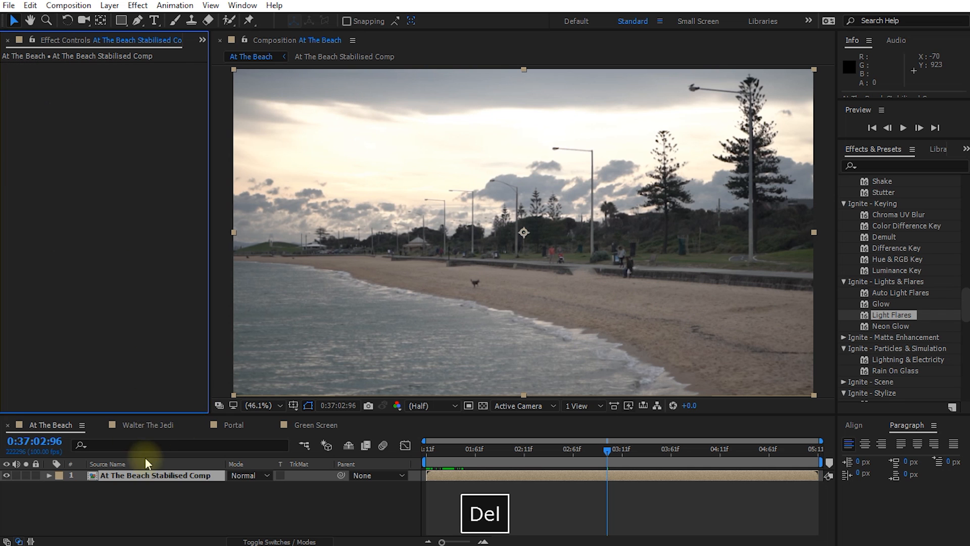
Step: Create a solid layer named "Flare" above the beach footage, apply Light Flares to it and shift the hotspot slightly up and right
{"action": "right_click", "coordinate": [117, 496]}
{"action": "left_click", "coordinate": [144, 351]}
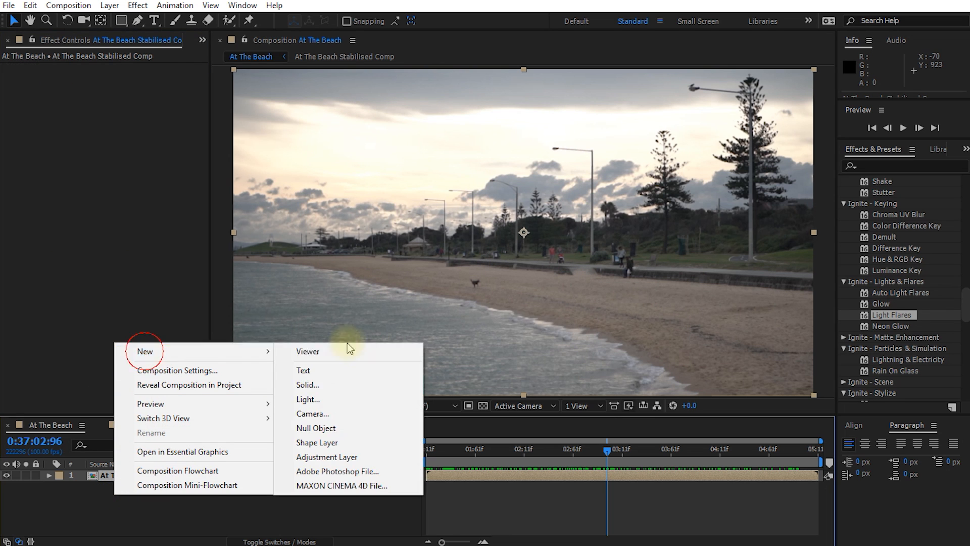
{"action": "left_click", "coordinate": [324, 385]}
{"action": "type", "text": "Flare"}
{"action": "key", "text": "Return"}
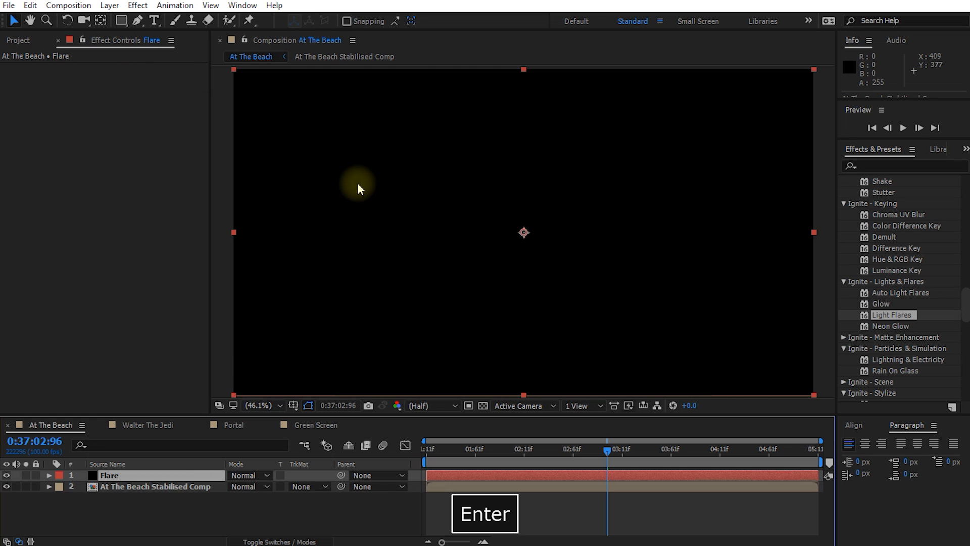
{"action": "double_click", "coordinate": [885, 314]}
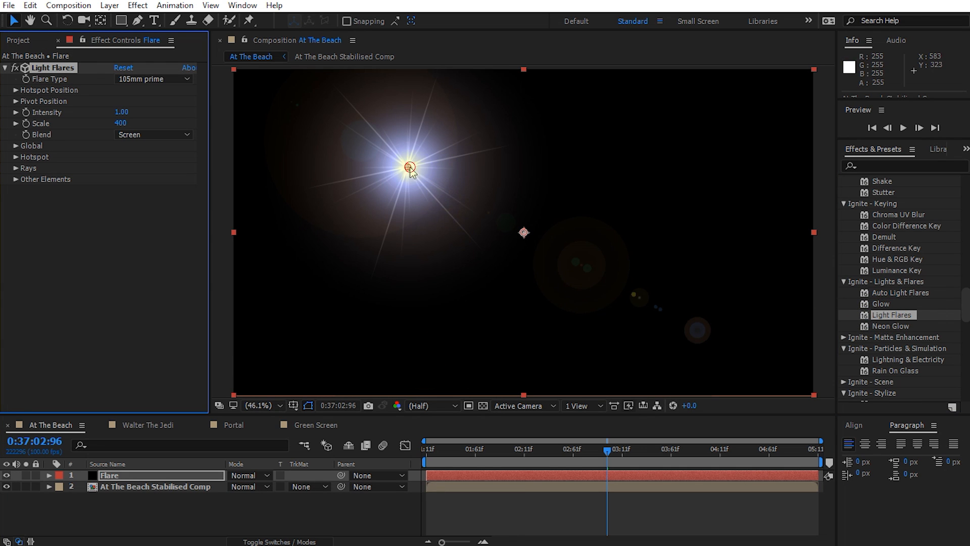
{"action": "left_click_drag", "start_coordinate": [411, 168], "coordinate": [422, 157]}
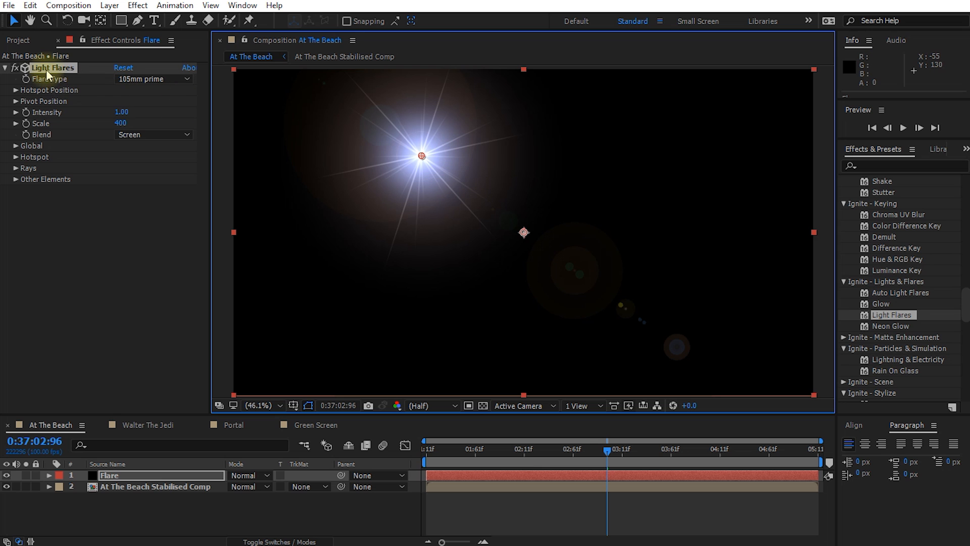
Step: Try the Anamorphic halo, Diffraction hoops and Flashlight white flare types, and settle on Chromatic hoop
{"action": "left_click", "coordinate": [188, 78]}
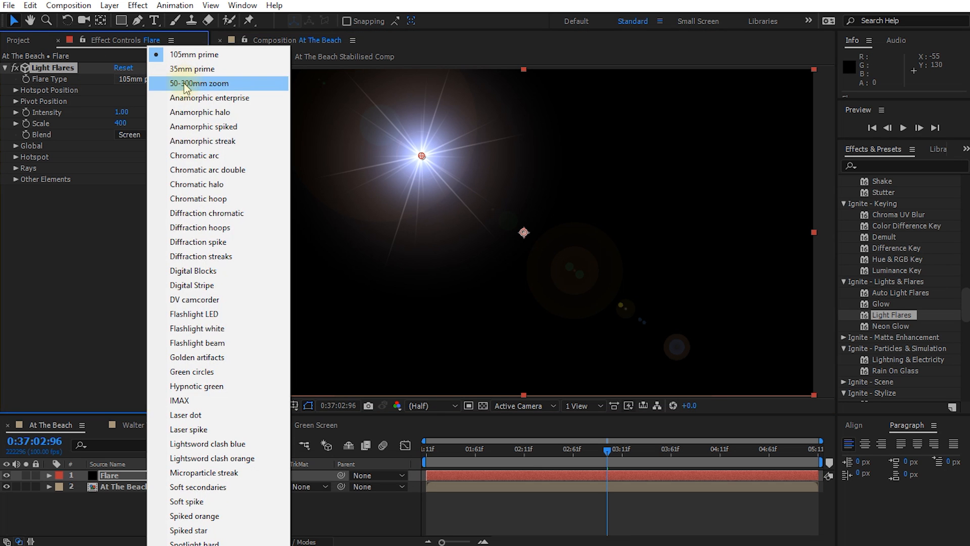
{"action": "left_click", "coordinate": [205, 113]}
{"action": "left_click", "coordinate": [172, 79]}
{"action": "left_click", "coordinate": [187, 228]}
{"action": "left_click", "coordinate": [156, 80]}
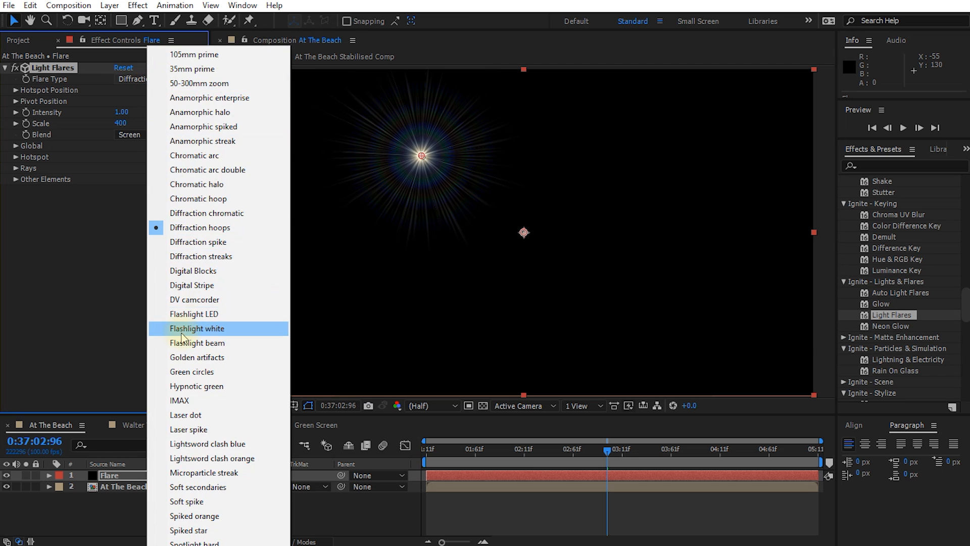
{"action": "left_click", "coordinate": [183, 331]}
{"action": "left_click", "coordinate": [164, 79]}
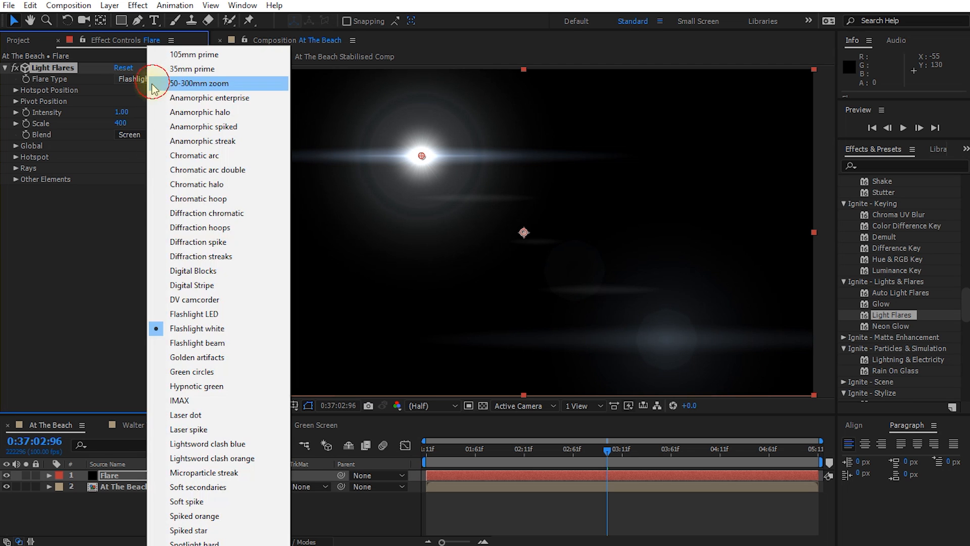
{"action": "left_click", "coordinate": [193, 202]}
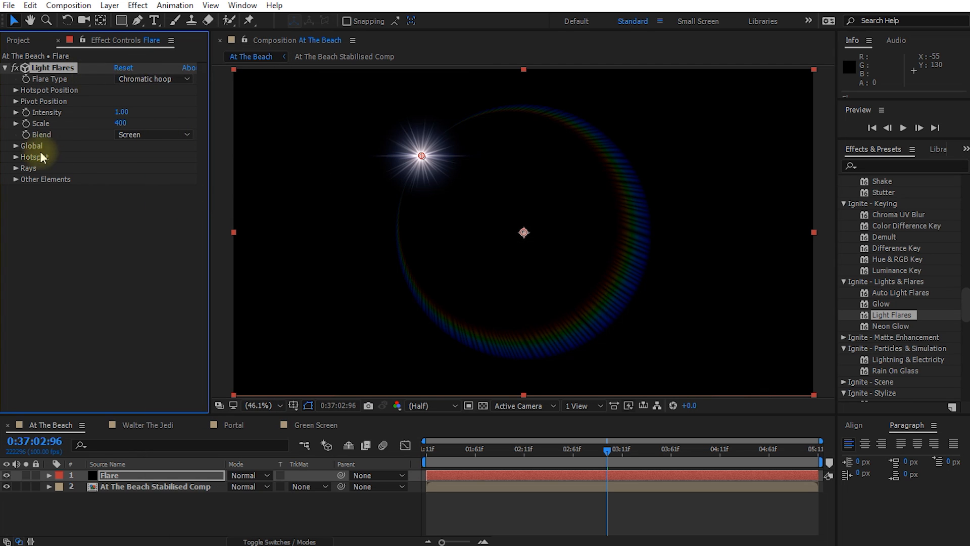
Step: Set the Flare layer's blending mode to Add, placing the hotspot in the bright sky near the clouds and the pivot over the tree line
{"action": "left_click", "coordinate": [243, 476]}
{"action": "left_click", "coordinate": [295, 178]}
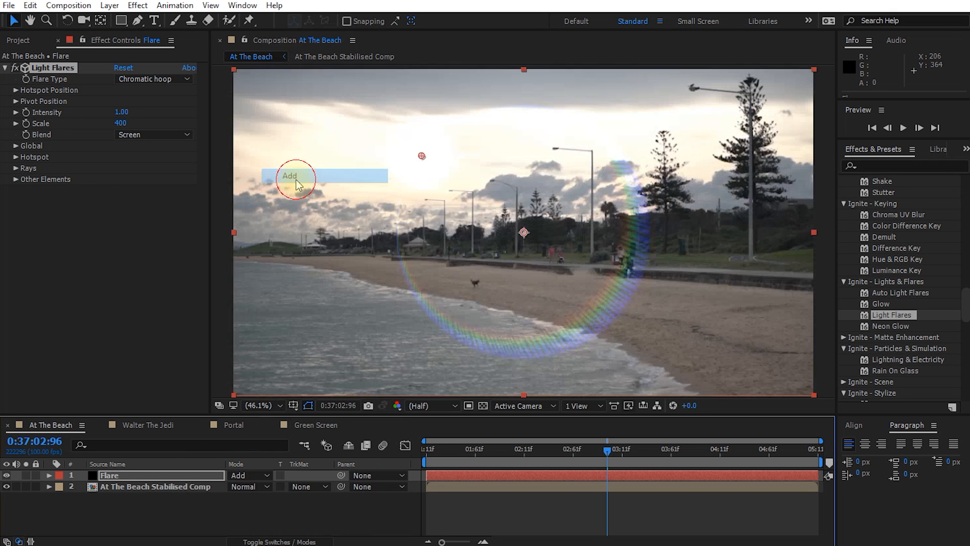
{"action": "left_click_drag", "start_coordinate": [422, 158], "coordinate": [434, 121]}
{"action": "left_click_drag", "start_coordinate": [525, 233], "coordinate": [604, 223]}
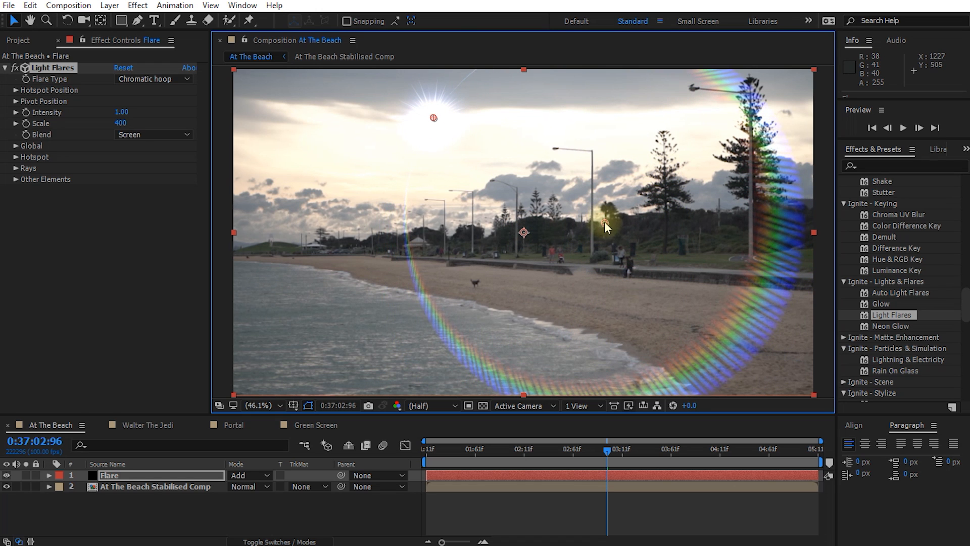
Step: Reduce the Light Flares intensity to 0.30 and scrub the footage to preview the flare, stopping at 0:37:03:00
{"action": "left_click_drag", "start_coordinate": [121, 112], "coordinate": [81, 129]}
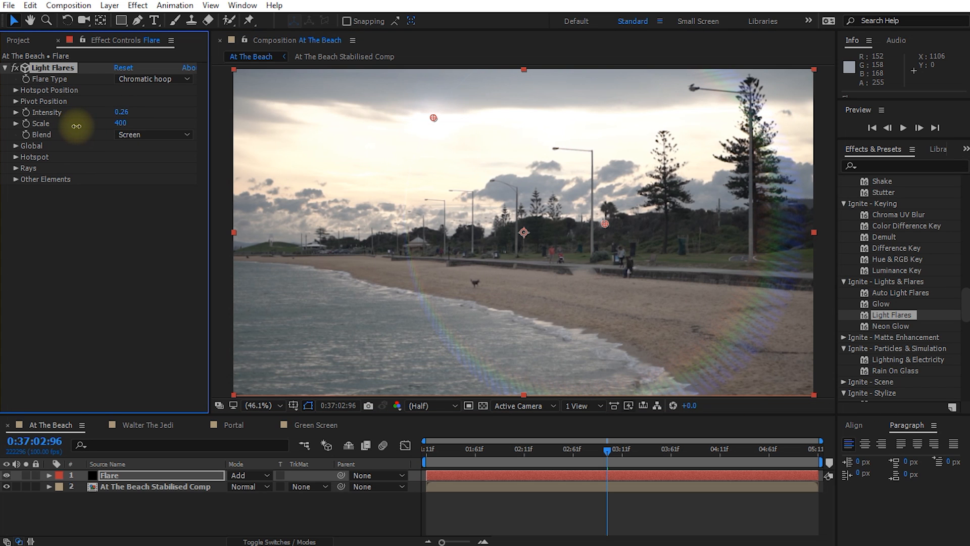
{"action": "mouse_move", "coordinate": [607, 456]}
{"action": "left_mouse_down"}
{"action": "mouse_move", "coordinate": [508, 454]}
{"action": "mouse_move", "coordinate": [681, 451]}
{"action": "mouse_move", "coordinate": [590, 463]}
{"action": "mouse_move", "coordinate": [600, 452]}
{"action": "left_mouse_up"}
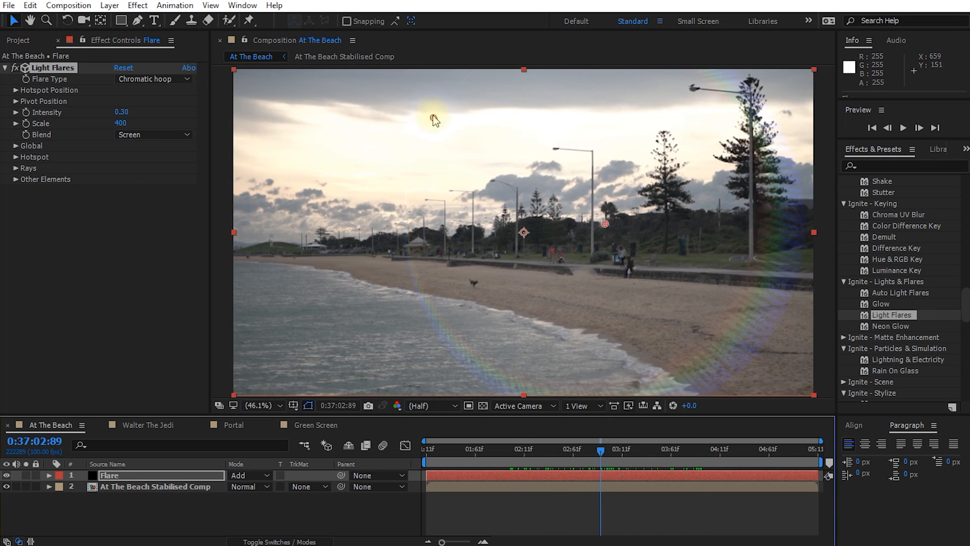
{"action": "mouse_move", "coordinate": [620, 455]}
{"action": "left_mouse_down"}
{"action": "mouse_move", "coordinate": [780, 455]}
{"action": "mouse_move", "coordinate": [556, 458]}
{"action": "mouse_move", "coordinate": [612, 452]}
{"action": "left_mouse_up"}
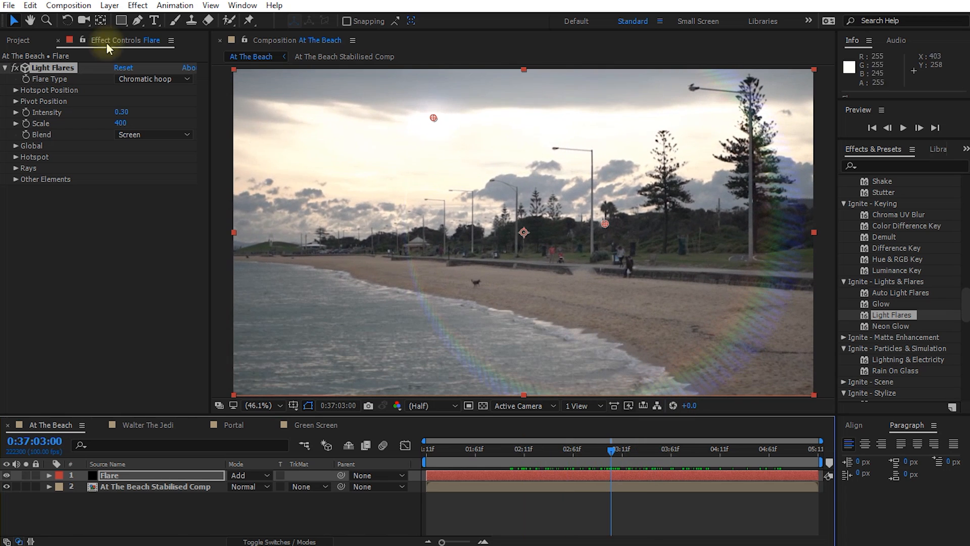
Step: Remove the Light Flares effect and delete the Flare solid layer
{"action": "left_click", "coordinate": [53, 69]}
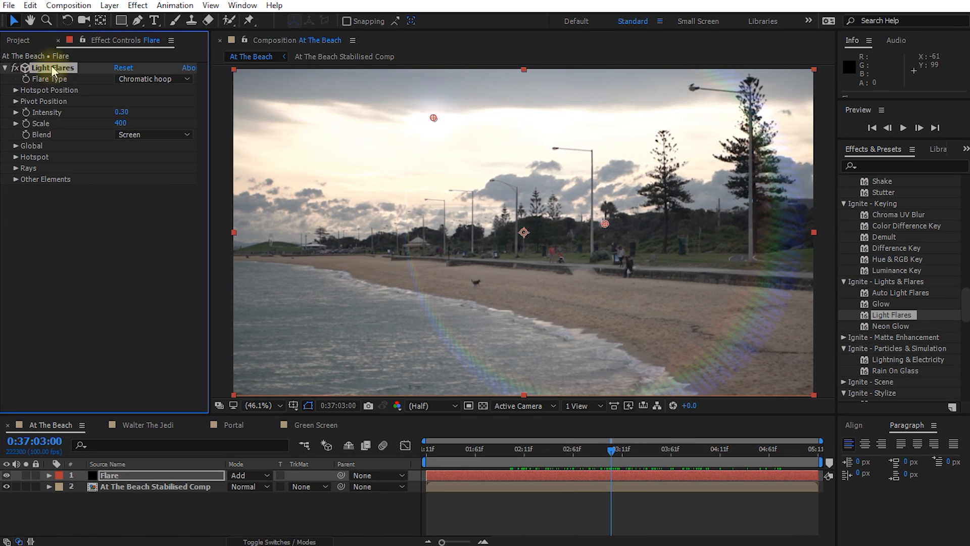
{"action": "key", "text": "Delete"}
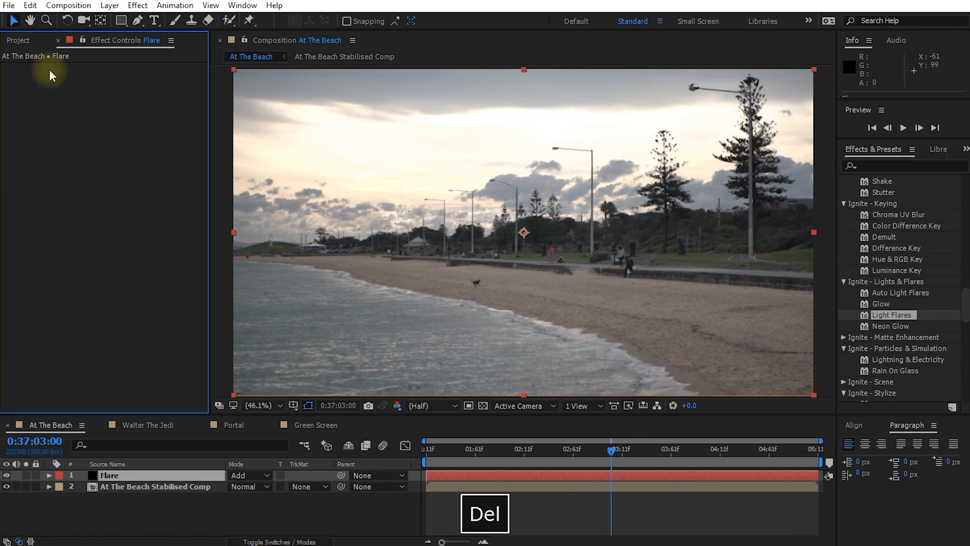
{"action": "left_click", "coordinate": [112, 477]}
{"action": "key", "text": "Delete"}
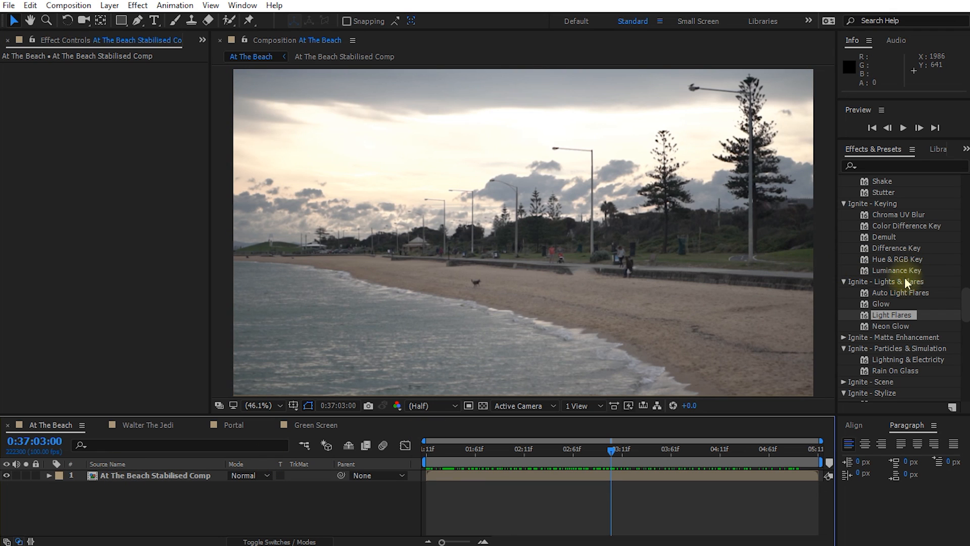
Step: Apply Auto Light Flares to the beach footage layer and set its flare type to 35mm prime
{"action": "left_click", "coordinate": [893, 292]}
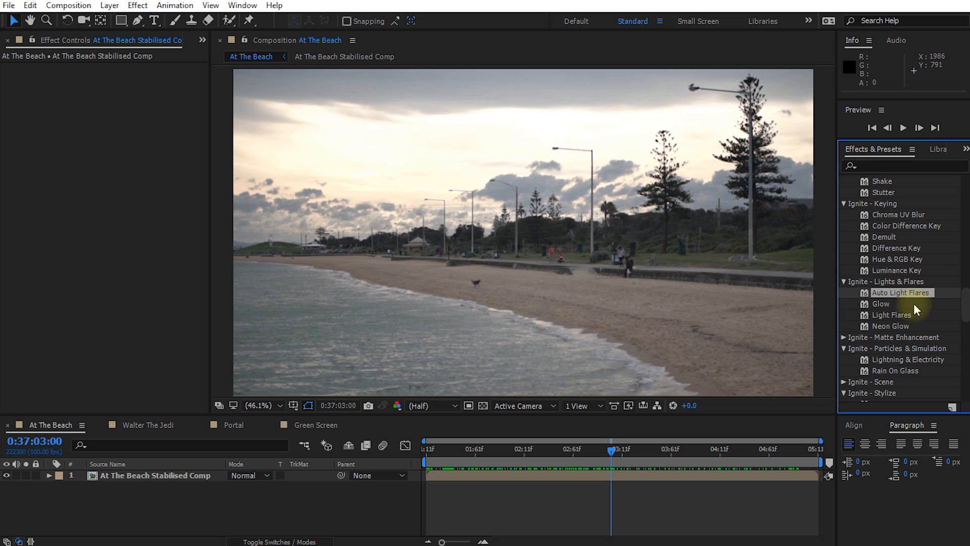
{"action": "left_click_drag", "start_coordinate": [889, 294], "coordinate": [163, 477]}
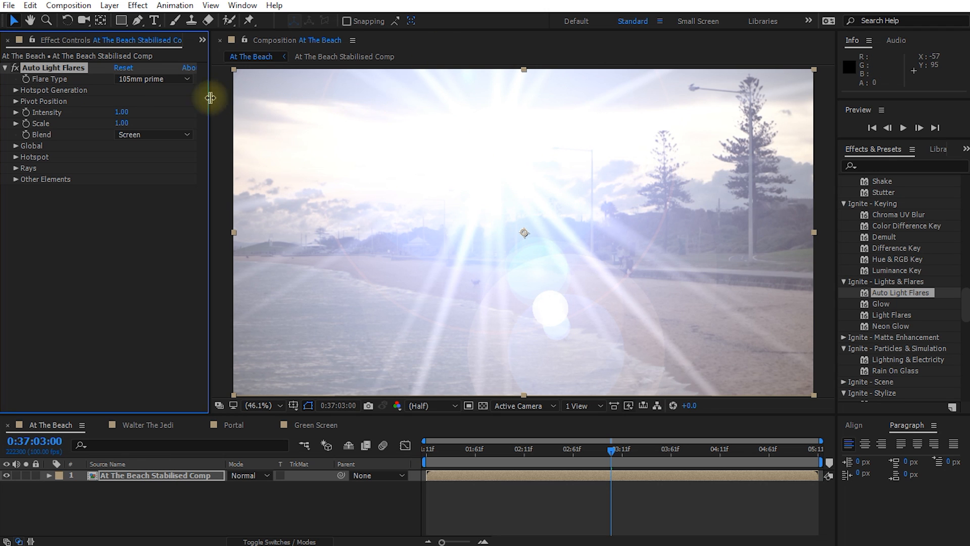
{"action": "left_click", "coordinate": [152, 78]}
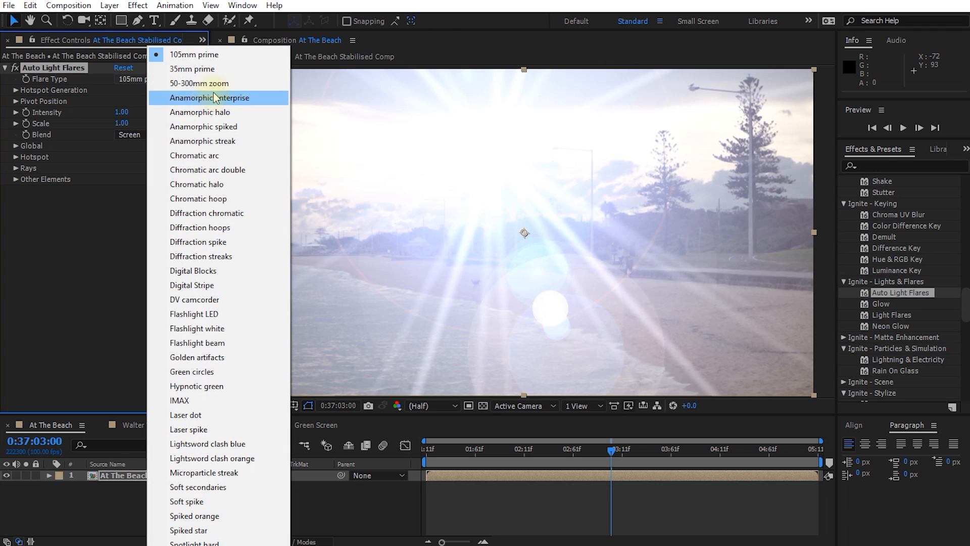
{"action": "left_click", "coordinate": [197, 74]}
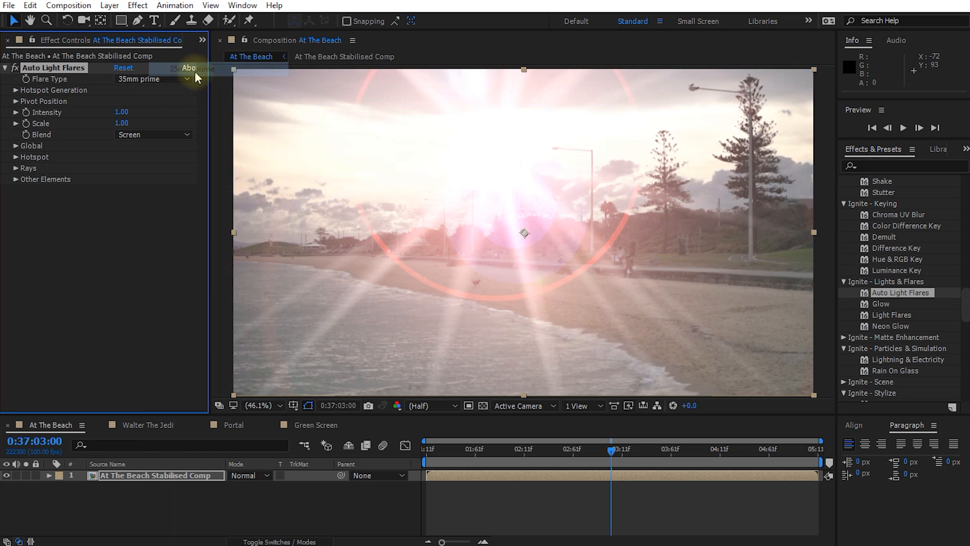
Step: Set the Auto Light Flares scale to 0.30 and preview the flare by scrubbing to the end of the footage at 0:37:05:11
{"action": "left_click_drag", "start_coordinate": [121, 124], "coordinate": [116, 123]}
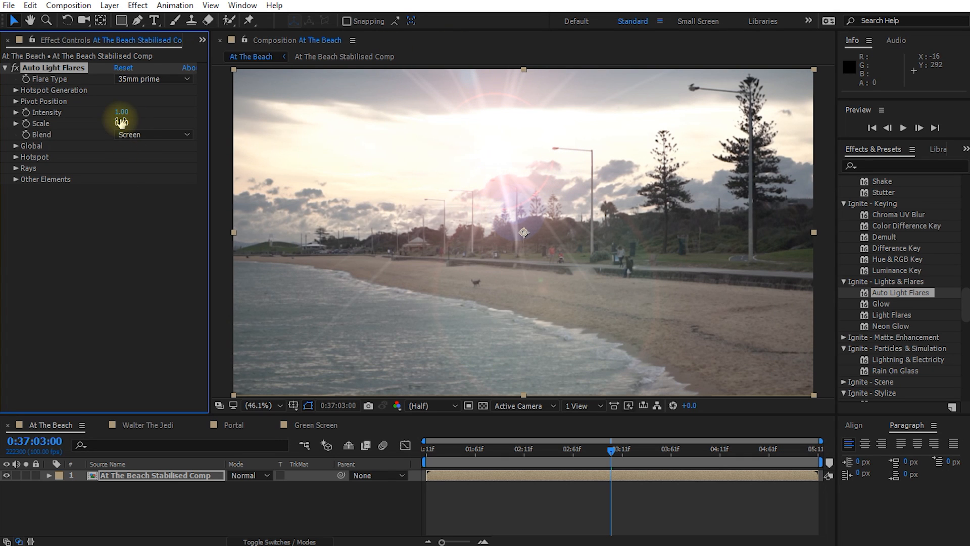
{"action": "left_click_drag", "start_coordinate": [119, 123], "coordinate": [119, 123]}
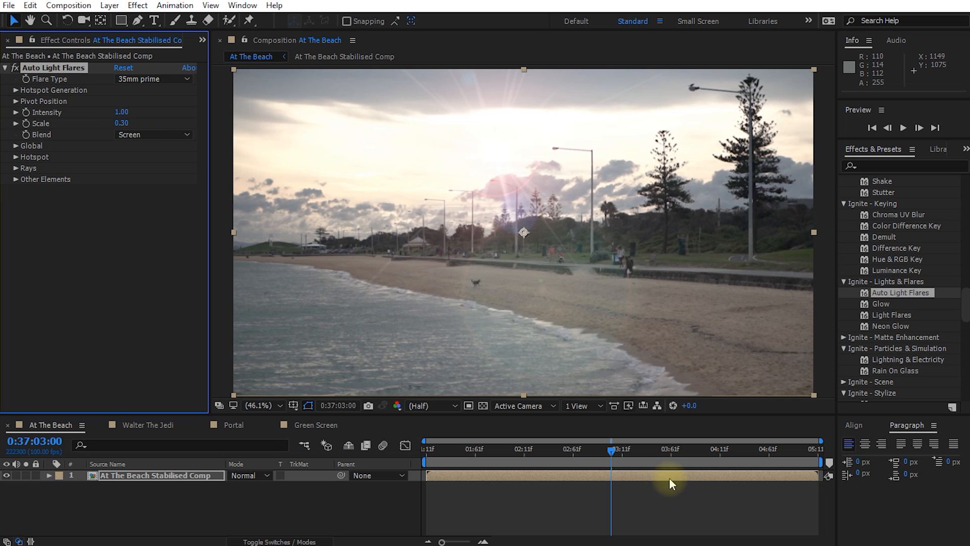
{"action": "left_click_drag", "start_coordinate": [599, 451], "coordinate": [818, 458]}
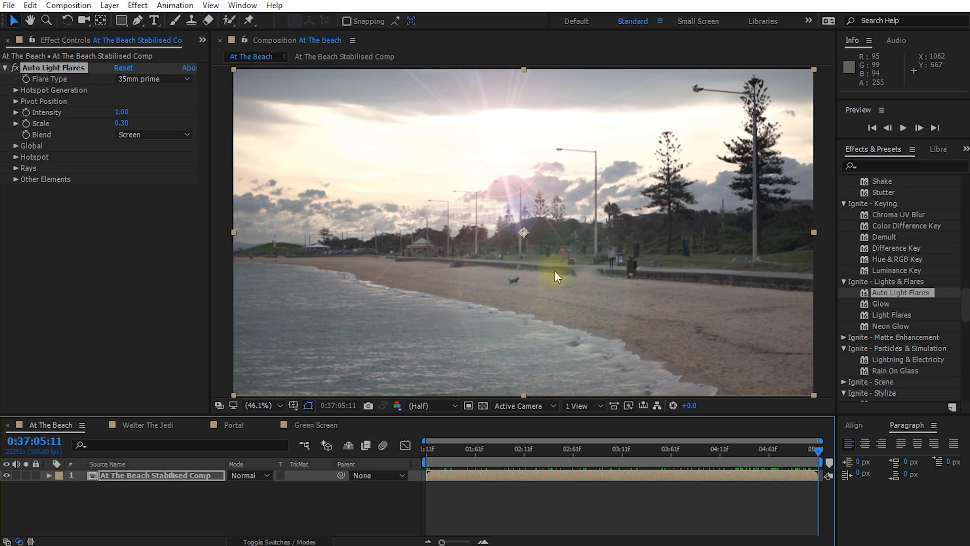
Step: Switch to the Walter The Jedi composition and scrub to 0;00;04;27, where the Tip and Hilt layers are active
{"action": "left_click", "coordinate": [147, 425]}
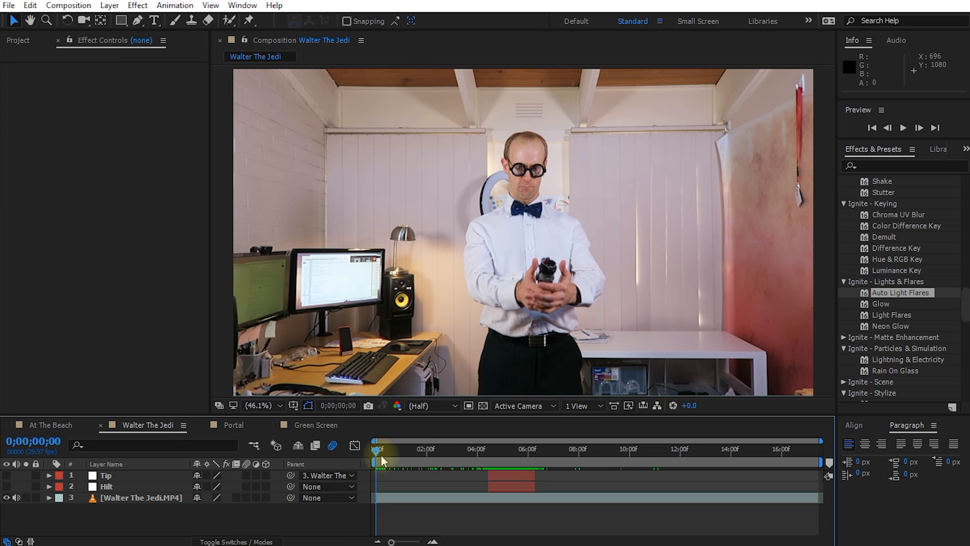
{"action": "left_click_drag", "start_coordinate": [375, 444], "coordinate": [500, 477]}
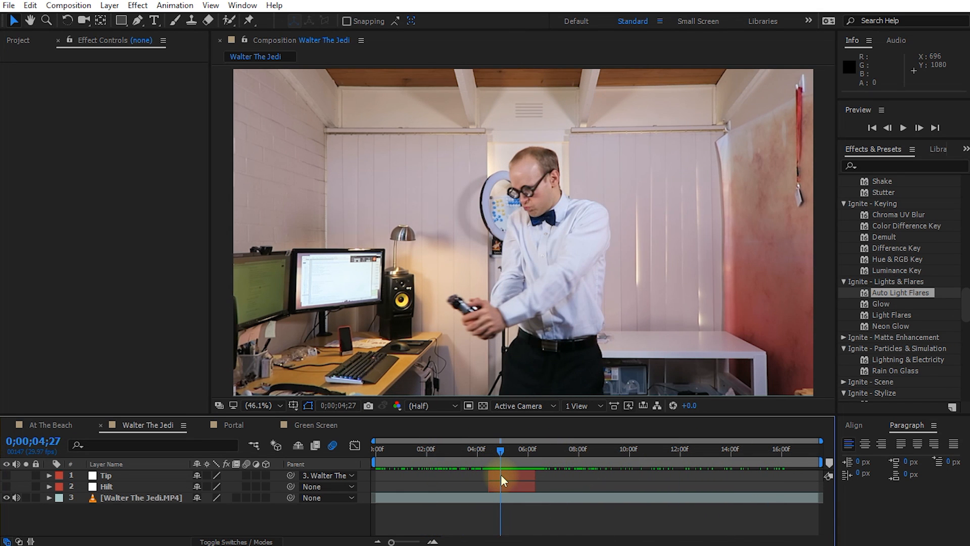
Step: Look through the Lightsword variants in the Ignite - Generate effects and select Lightsword (2-Point Auto)
{"action": "left_click_drag", "start_coordinate": [965, 309], "coordinate": [965, 268]}
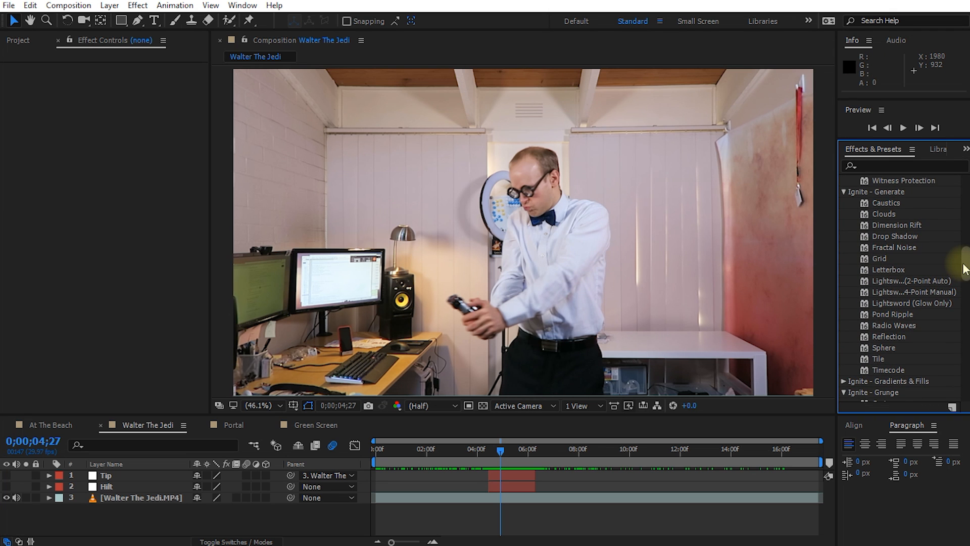
{"action": "left_click", "coordinate": [893, 193]}
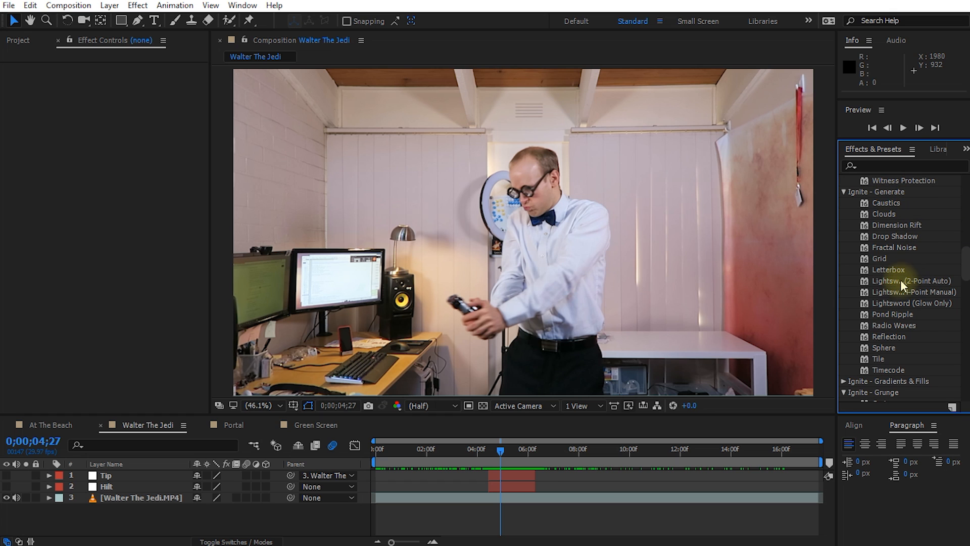
{"action": "left_click", "coordinate": [885, 292]}
{"action": "left_click", "coordinate": [897, 303]}
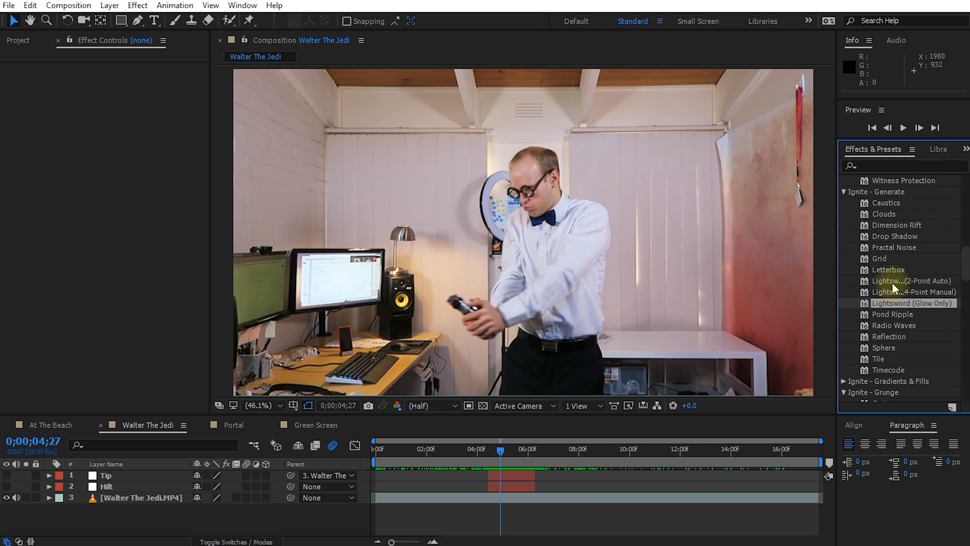
{"action": "left_click", "coordinate": [890, 281]}
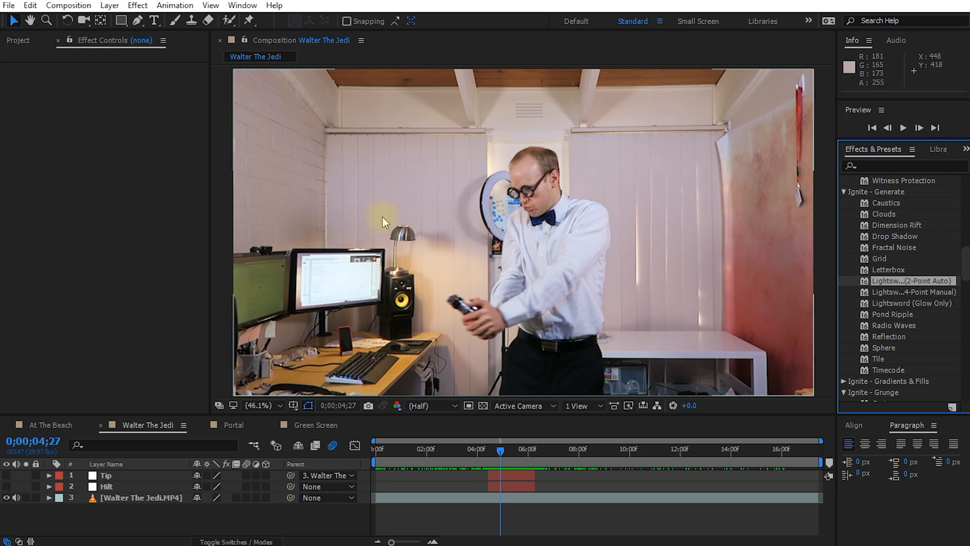
Step: Create a new black solid layer named Light sword in the Walter The Jedi composition
{"action": "right_click", "coordinate": [87, 509]}
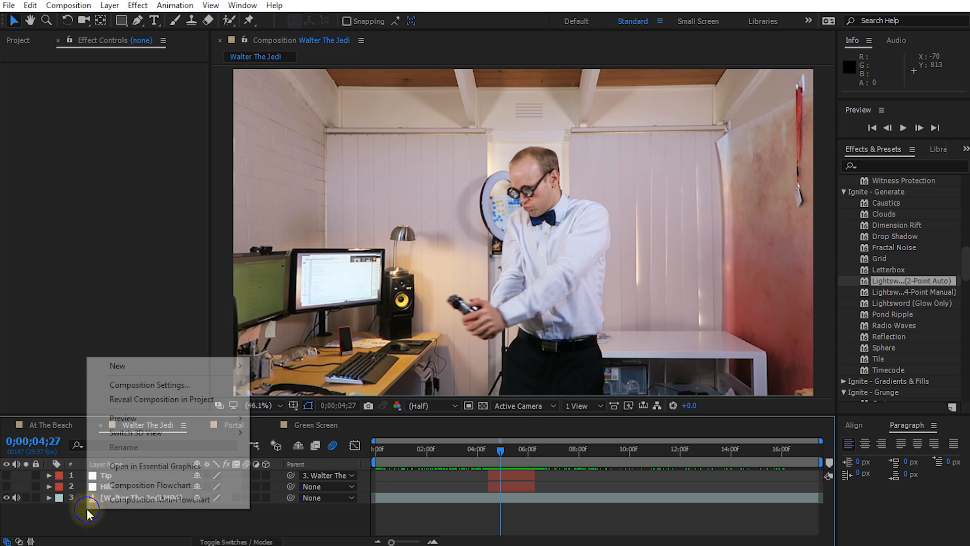
{"action": "mouse_move", "coordinate": [147, 366]}
{"action": "left_click", "coordinate": [300, 399]}
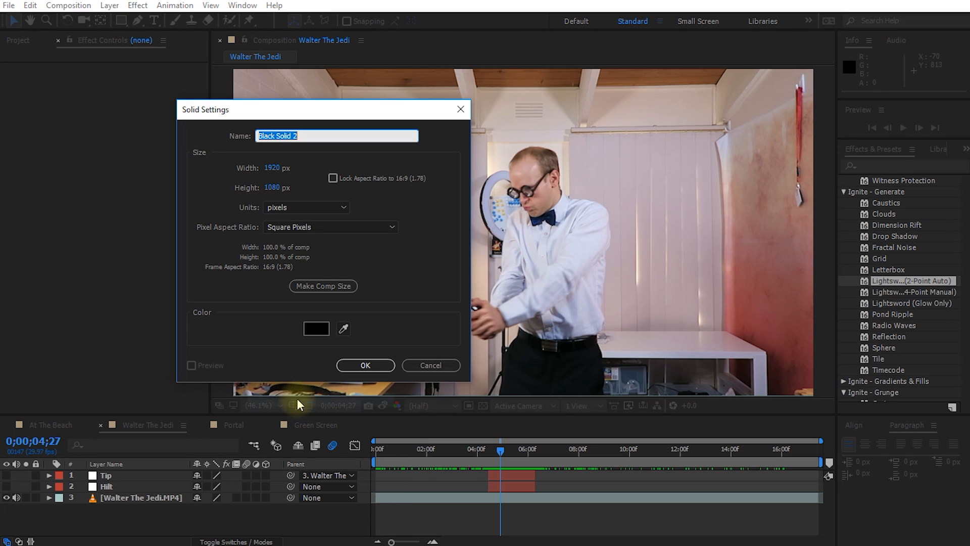
{"action": "type", "text": "Light s"}
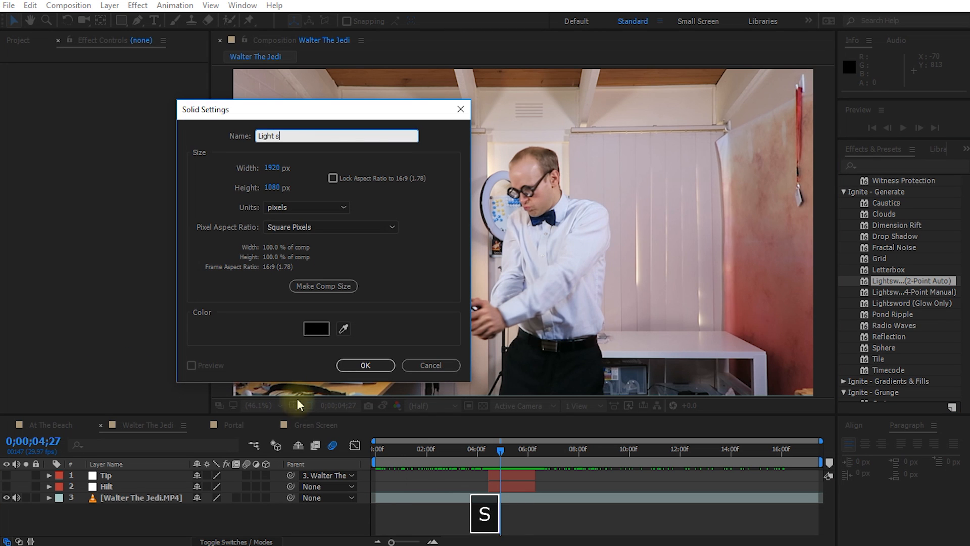
{"action": "type", "text": "word"}
{"action": "key", "text": "Return"}
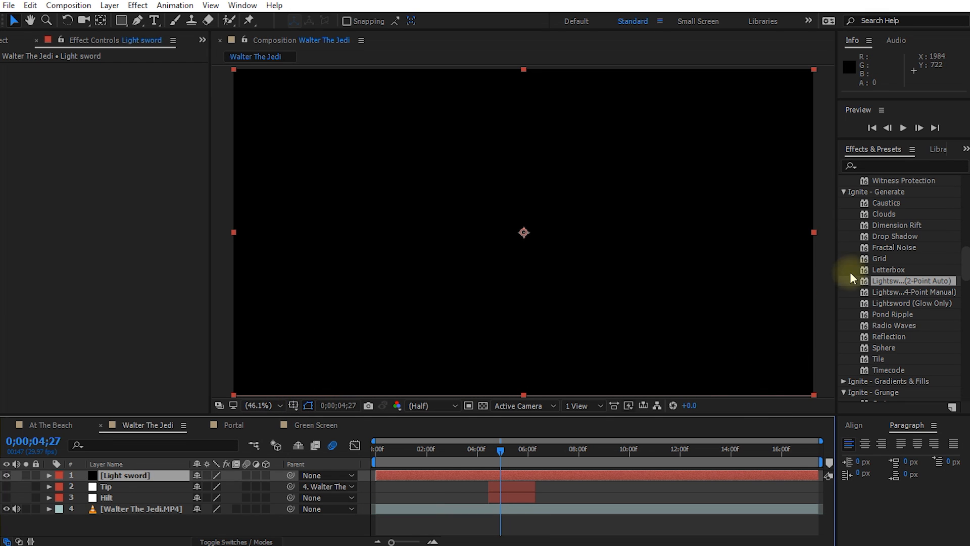
Step: Apply Lightsword (2-Point Auto) to the Light sword layer and reposition its tip and hilt points to form a longer blade slanting up to the right
{"action": "double_click", "coordinate": [887, 281]}
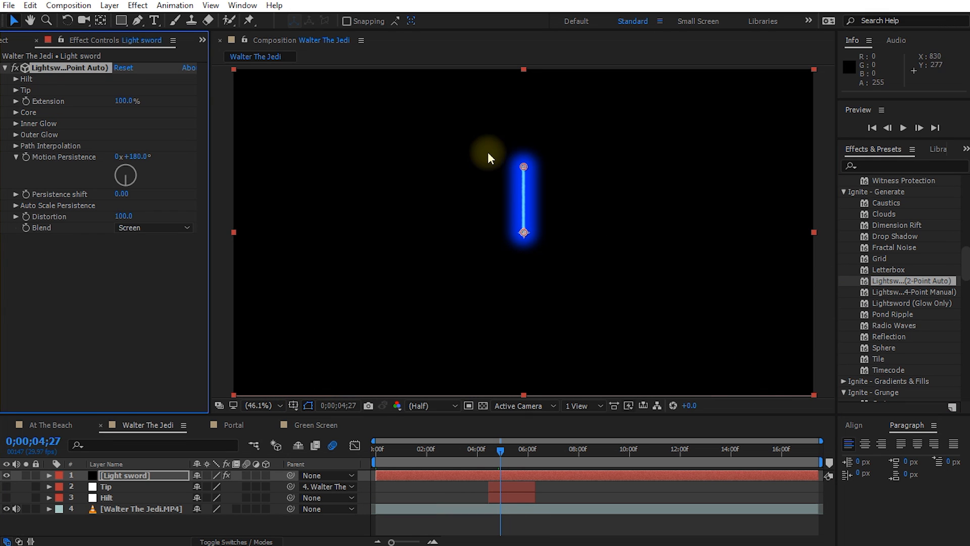
{"action": "left_click_drag", "start_coordinate": [524, 167], "coordinate": [650, 126]}
{"action": "left_click_drag", "start_coordinate": [524, 232], "coordinate": [590, 285]}
Step: Set the Light sword layer's blending mode to Add and move the blade's tip farther right at 0;00;04;03
{"action": "key", "text": "F4"}
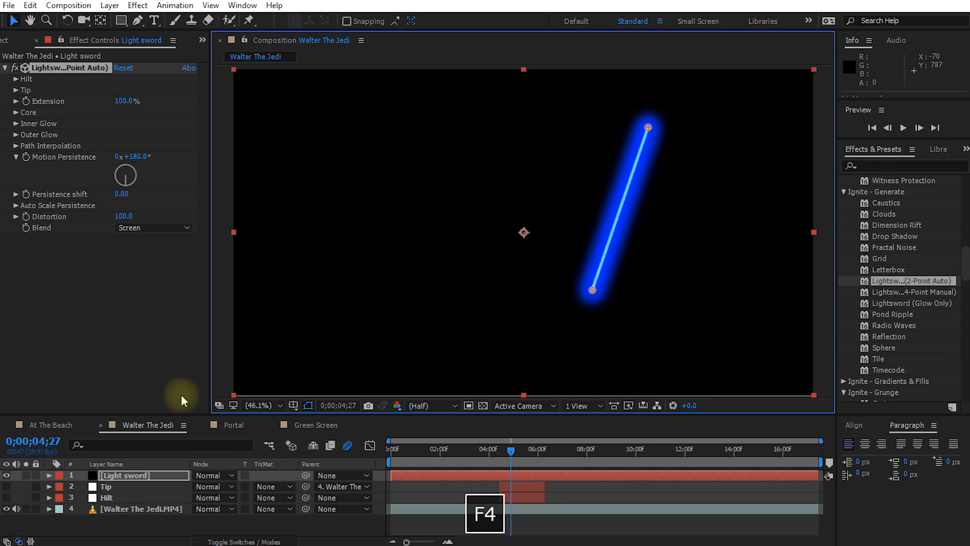
{"action": "left_click", "coordinate": [207, 475]}
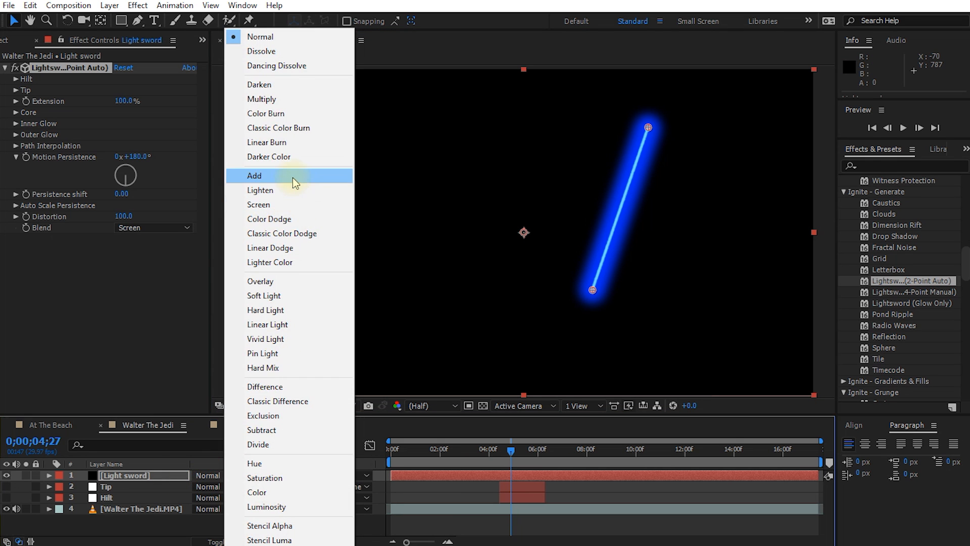
{"action": "left_click", "coordinate": [254, 176]}
{"action": "left_click_drag", "start_coordinate": [508, 449], "coordinate": [491, 462]}
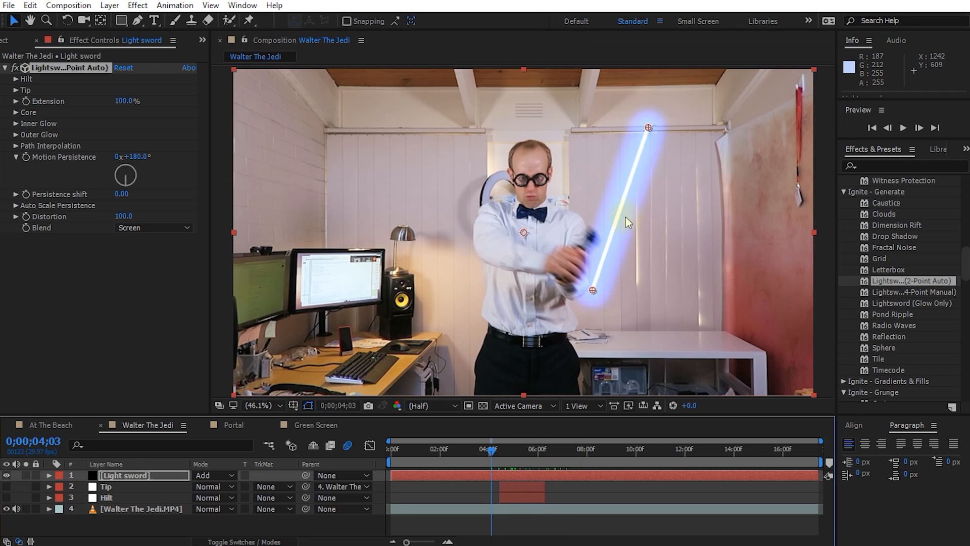
{"action": "left_click_drag", "start_coordinate": [645, 120], "coordinate": [688, 124]}
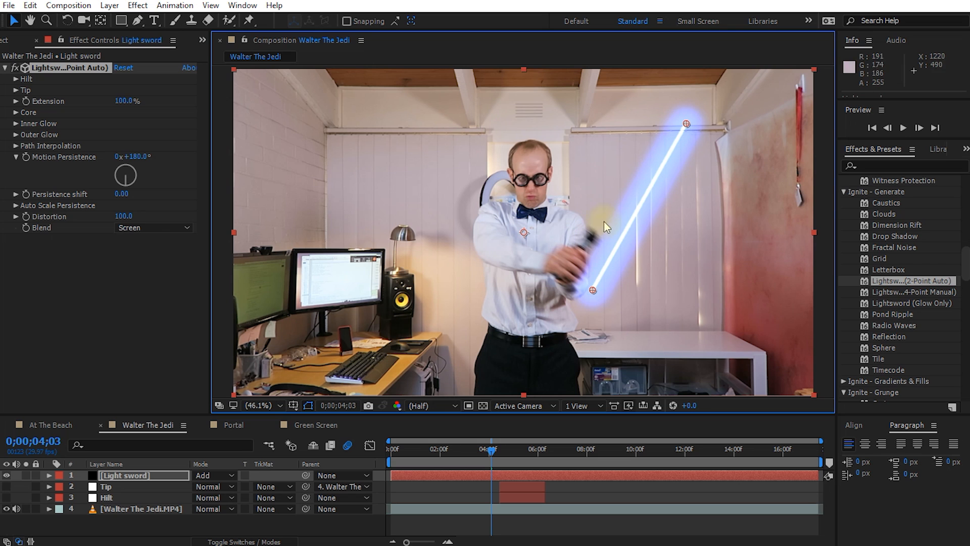
Step: Make the Tip and Hilt layers visible and scrub to 0;00;05;09 to review their tracked motion
{"action": "left_click", "coordinate": [138, 500]}
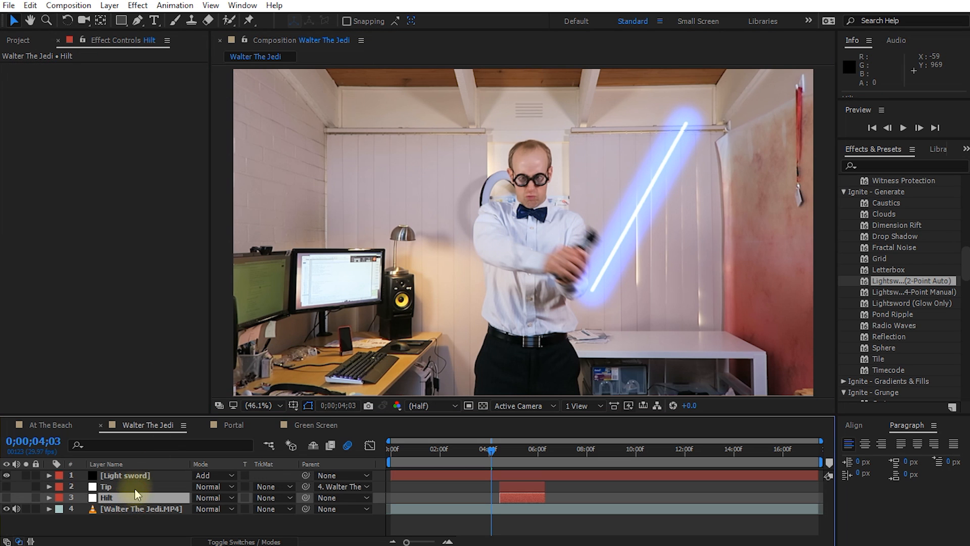
{"action": "left_click", "coordinate": [135, 489], "text": "shift"}
{"action": "left_click", "coordinate": [8, 497]}
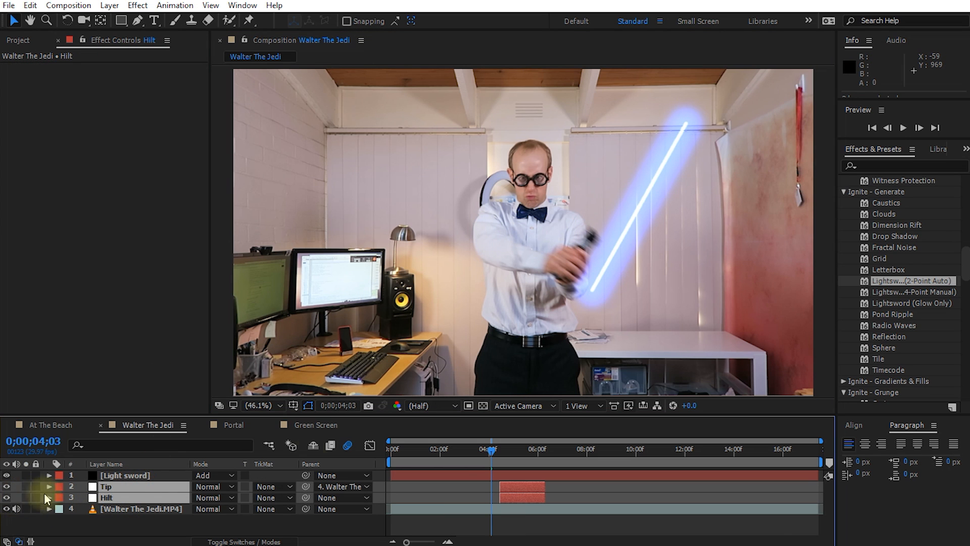
{"action": "mouse_move", "coordinate": [493, 450]}
{"action": "left_mouse_down"}
{"action": "mouse_move", "coordinate": [520, 453]}
{"action": "mouse_move", "coordinate": [510, 453]}
{"action": "left_mouse_up"}
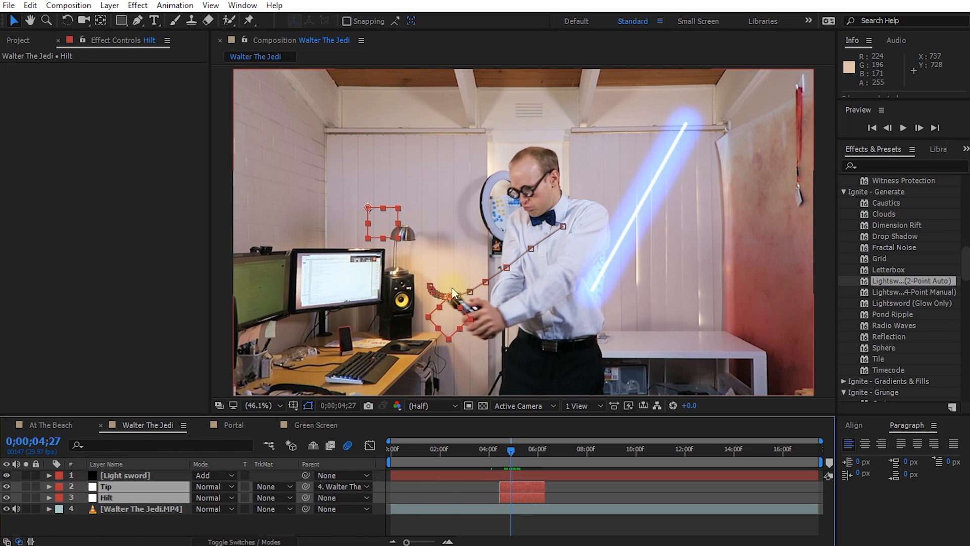
{"action": "left_click_drag", "start_coordinate": [512, 451], "coordinate": [512, 450]}
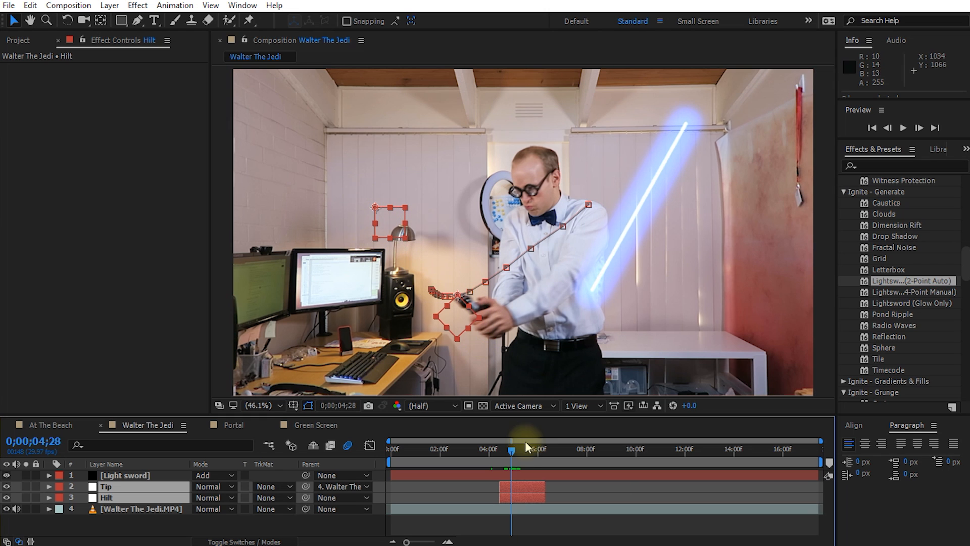
{"action": "left_click_drag", "start_coordinate": [518, 448], "coordinate": [522, 460]}
{"action": "left_click_drag", "start_coordinate": [520, 457], "coordinate": [521, 457]}
Step: Compare the Lightsword effect's points with the tracked nulls, and reveal the Position properties of the Tip and Hilt layers
{"action": "left_click", "coordinate": [152, 476]}
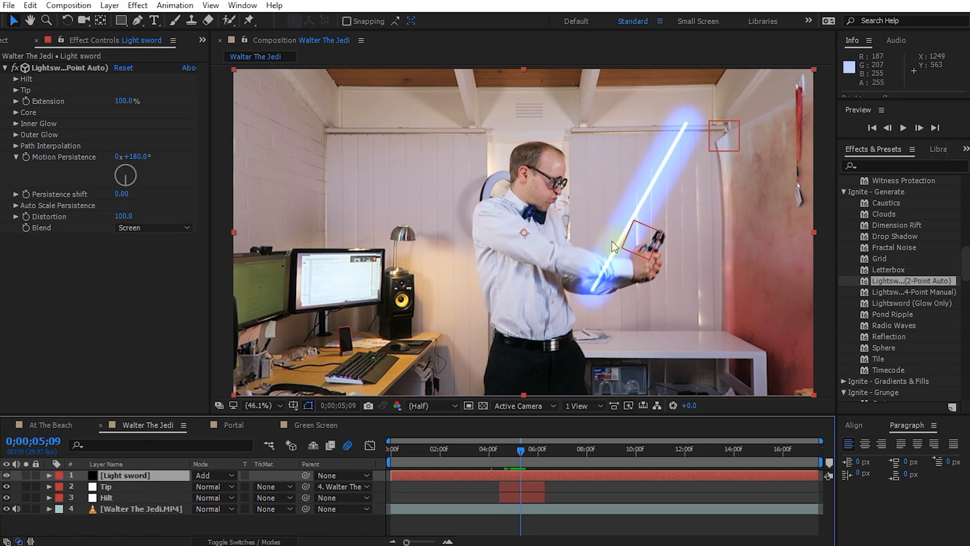
{"action": "left_click", "coordinate": [81, 70]}
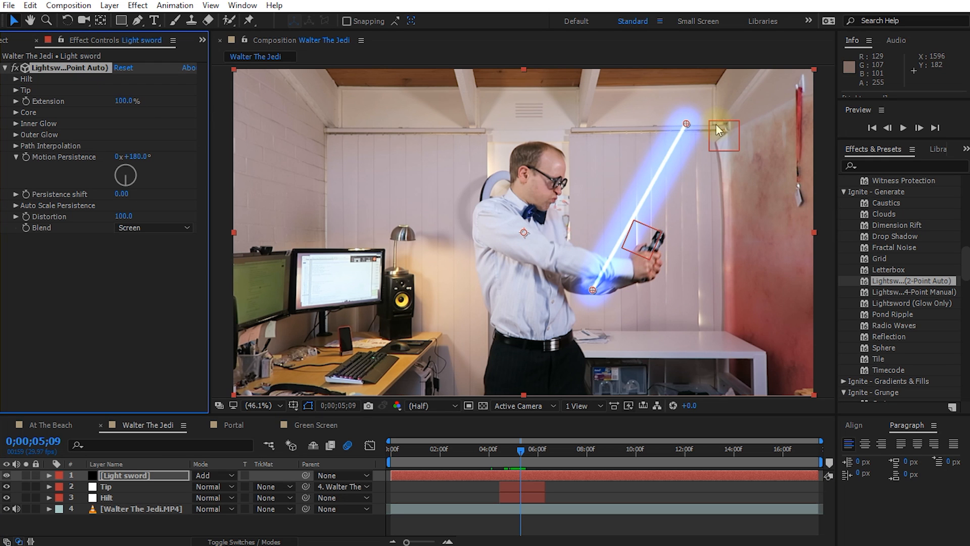
{"action": "left_click", "coordinate": [121, 497]}
{"action": "left_click", "coordinate": [133, 488], "text": "shift"}
{"action": "key", "text": "p"}
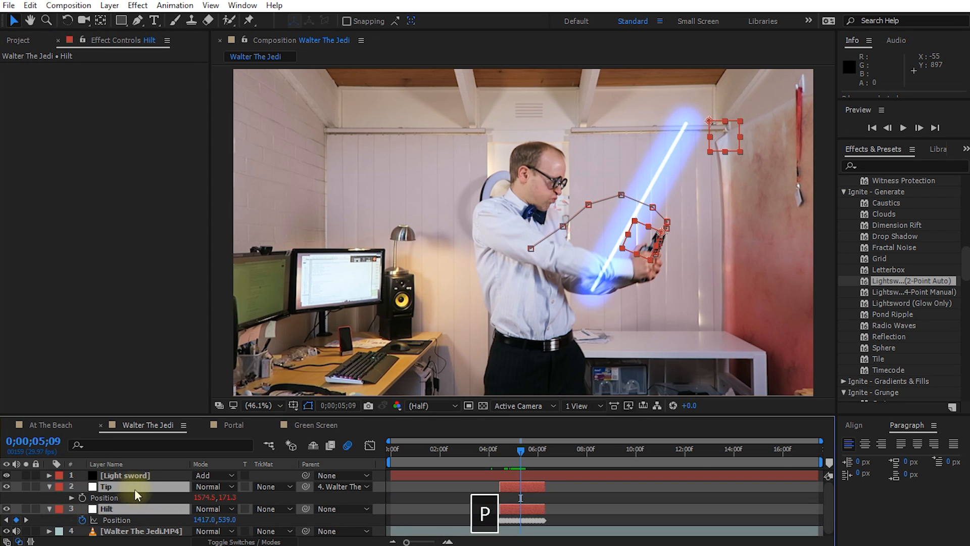
Step: Link the Lightsword hilt position to the Hilt layer's Position with the expression thisComp.layer("Hilt").transform.position
{"action": "left_click", "coordinate": [135, 476]}
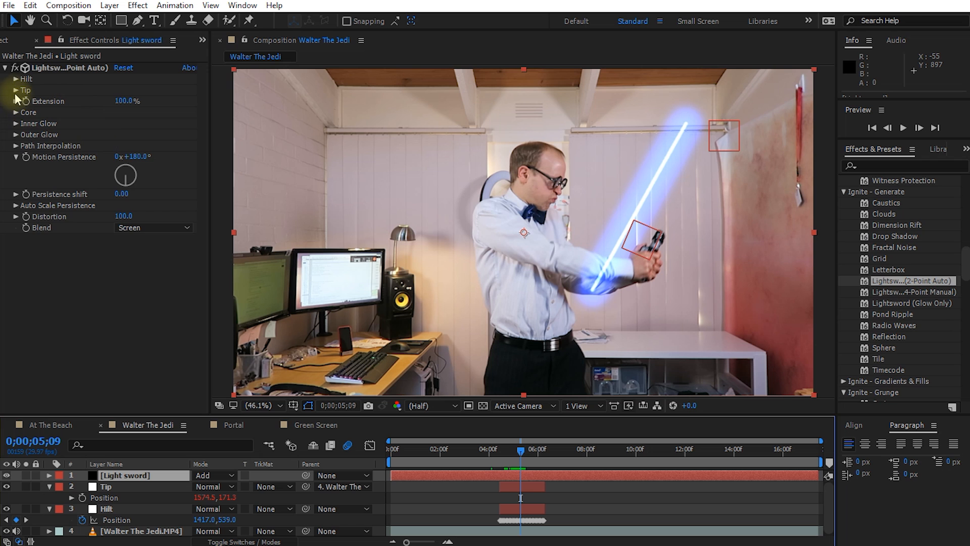
{"action": "left_click", "coordinate": [16, 79]}
{"action": "left_click", "coordinate": [15, 124]}
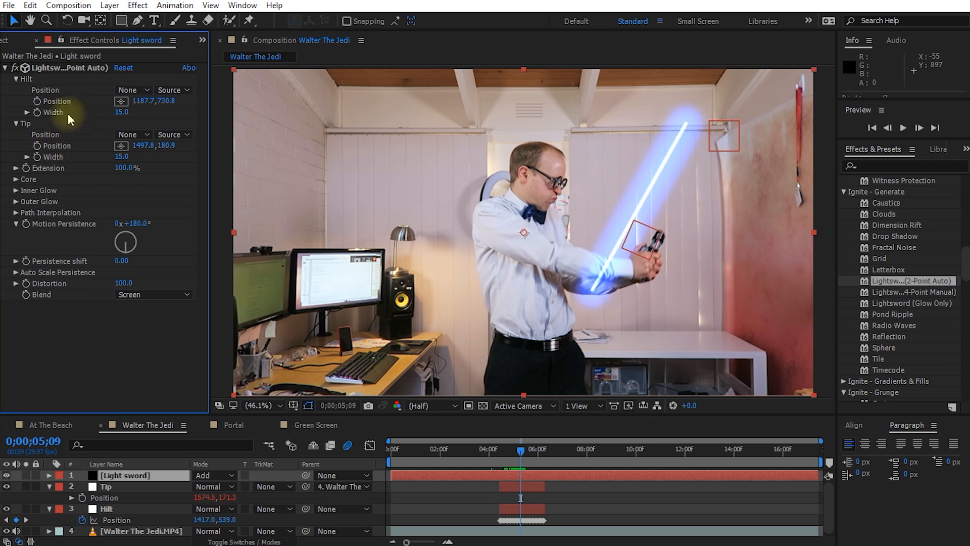
{"action": "left_click", "coordinate": [37, 101], "text": "alt"}
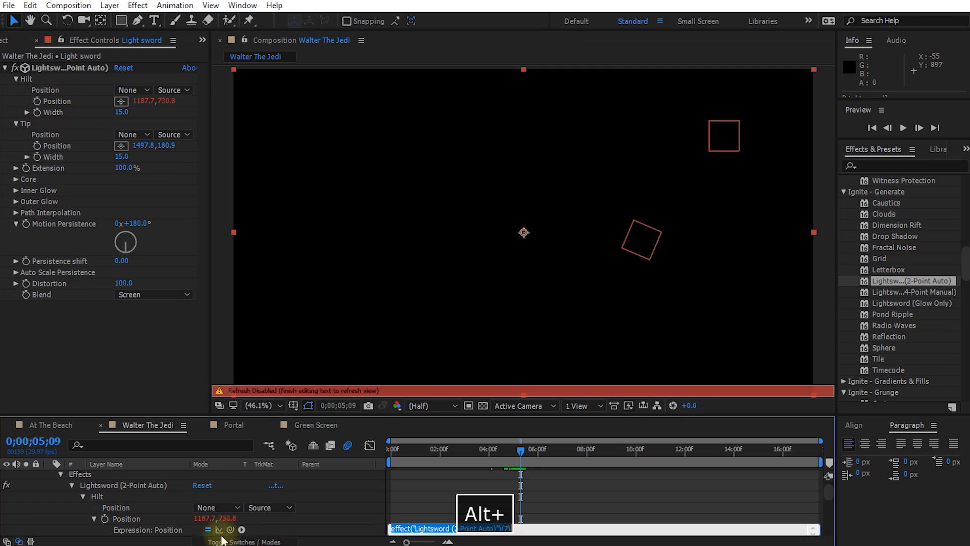
{"action": "left_click_drag", "start_coordinate": [162, 543], "coordinate": [124, 517]}
{"action": "left_click", "coordinate": [544, 500]}
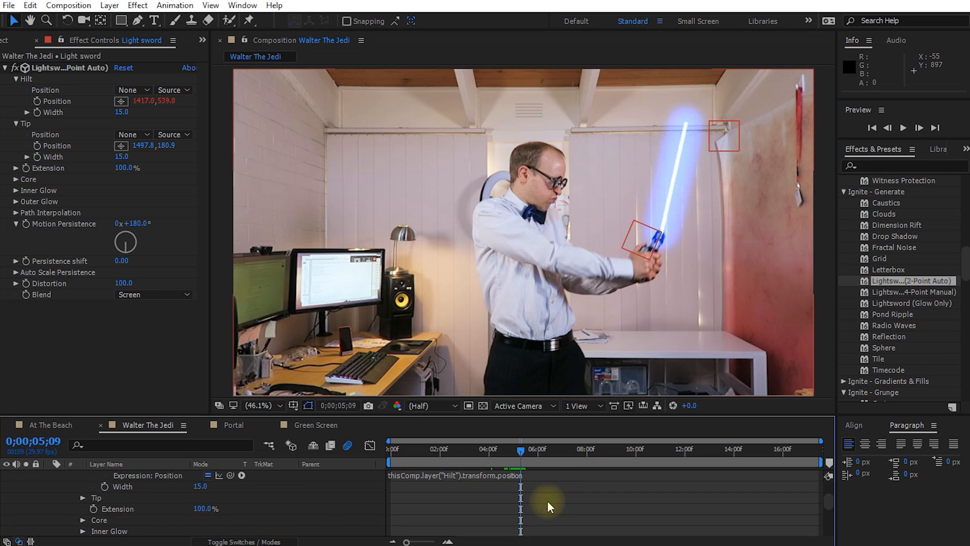
Step: Link the Lightsword tip position to the Tip layer's Position with the expression thisComp.layer("Tip").transform.position
{"action": "scroll", "coordinate": [548, 499], "scroll_direction": "up", "scroll_amount": 3}
{"action": "left_click", "coordinate": [522, 475]}
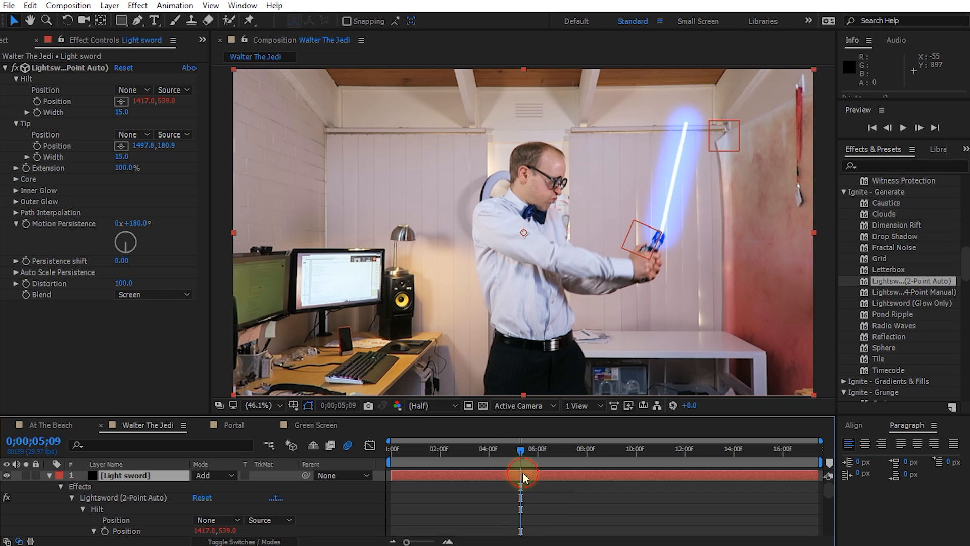
{"action": "left_click", "coordinate": [37, 146], "text": "alt"}
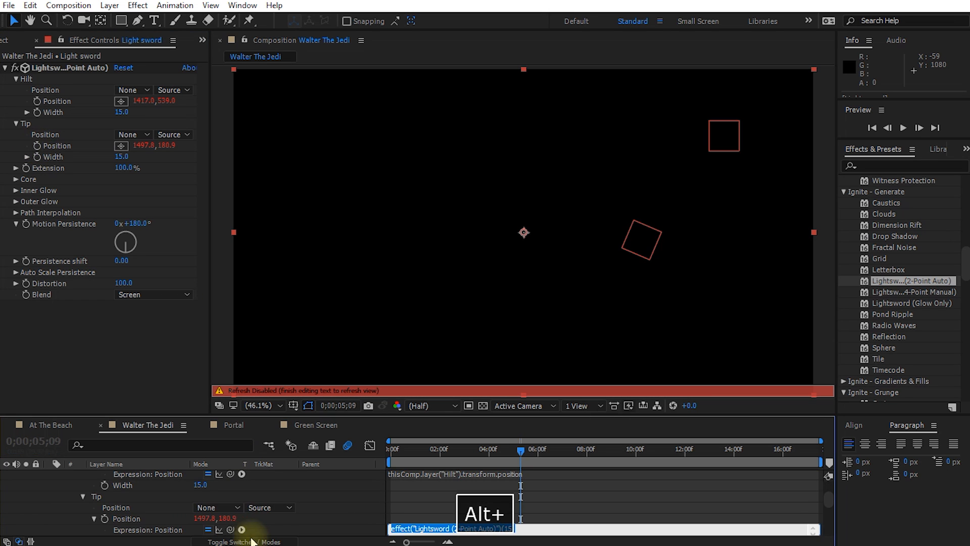
{"action": "left_click_drag", "start_coordinate": [232, 526], "coordinate": [133, 492]}
{"action": "left_click", "coordinate": [571, 487]}
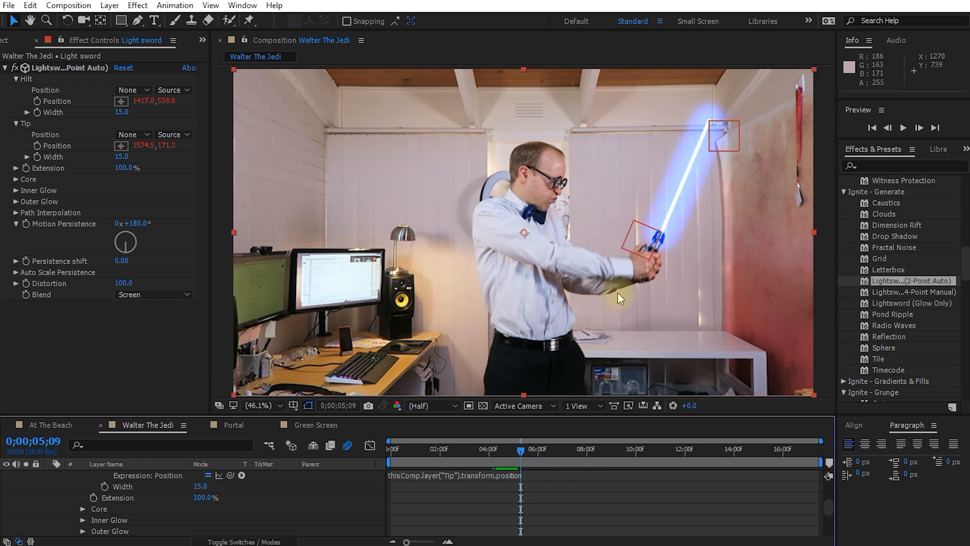
Step: Collapse the properties of the Light sword, Tip and Hilt layers and hide the Tip and Hilt layers
{"action": "scroll", "coordinate": [535, 499], "scroll_direction": "up", "scroll_amount": 5}
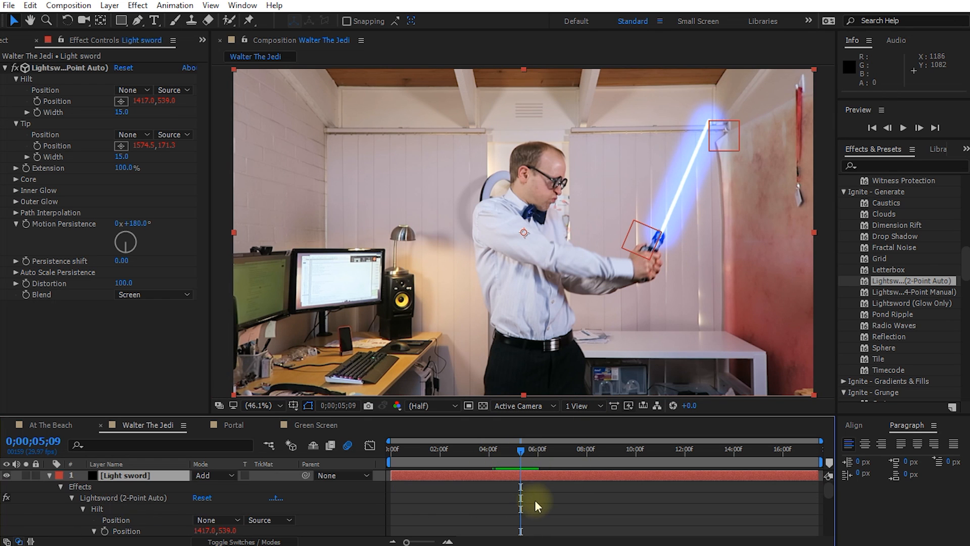
{"action": "left_click", "coordinate": [49, 475]}
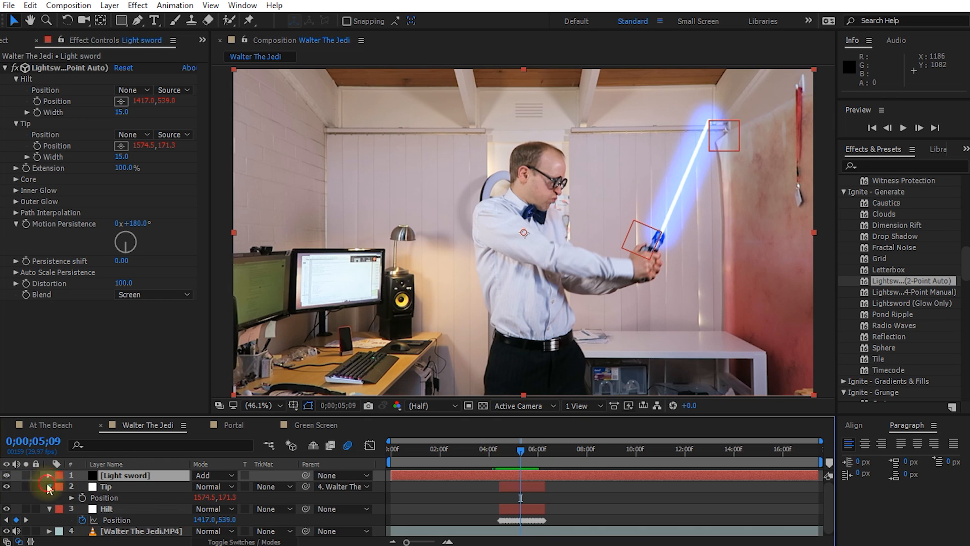
{"action": "left_click", "coordinate": [49, 497]}
{"action": "left_click", "coordinate": [49, 498]}
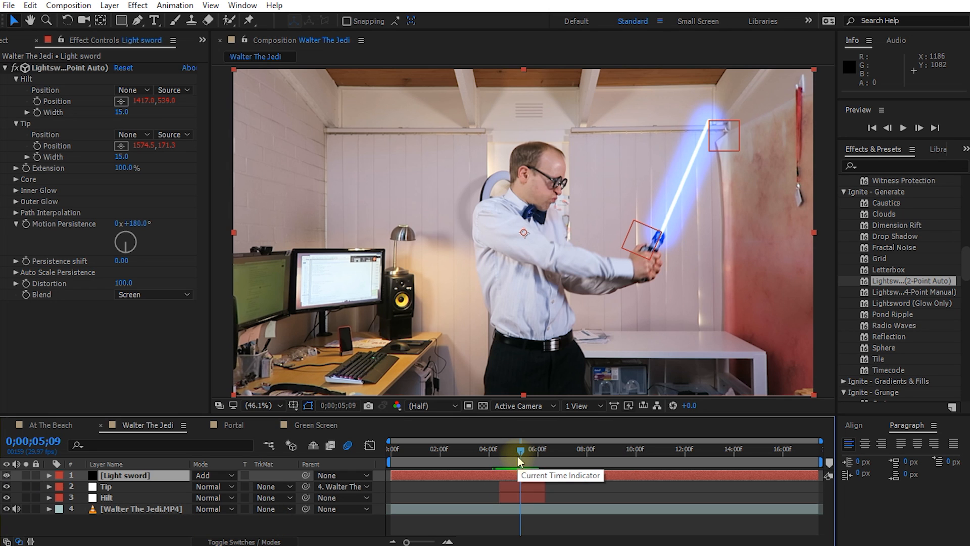
{"action": "left_click", "coordinate": [7, 486]}
{"action": "left_click", "coordinate": [6, 497]}
Step: Scrub between 0;00;05;06 and 0;00;05;08 to check how the lightsword's tip and hilt points follow the tracked prop
{"action": "left_click_drag", "start_coordinate": [521, 450], "coordinate": [520, 472]}
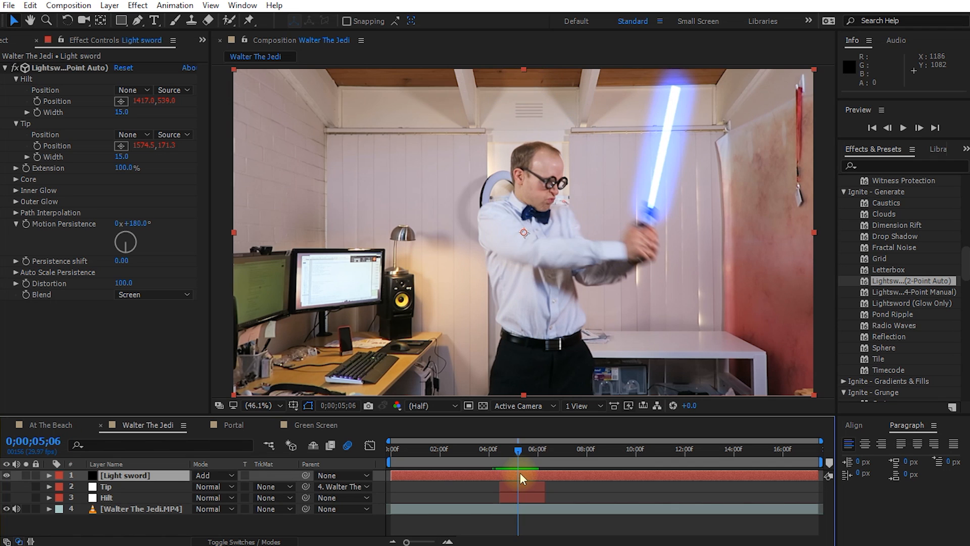
{"action": "left_click", "coordinate": [53, 70]}
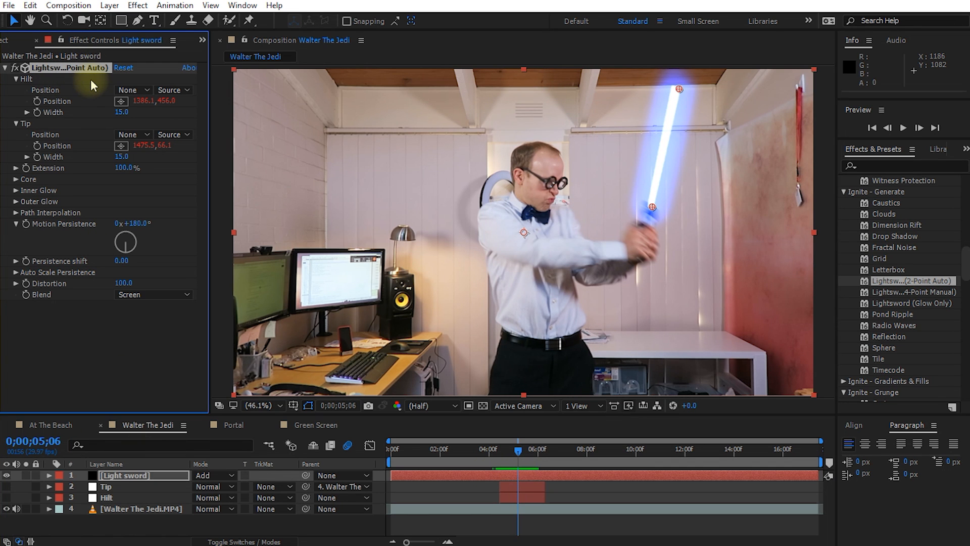
{"action": "left_click", "coordinate": [680, 90]}
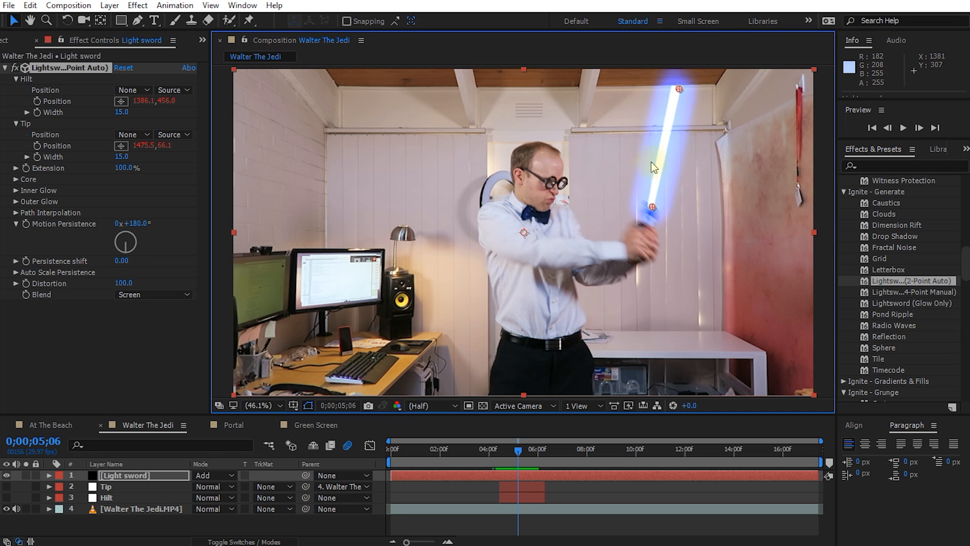
{"action": "left_click", "coordinate": [519, 450]}
{"action": "left_click_drag", "start_coordinate": [518, 449], "coordinate": [521, 454]}
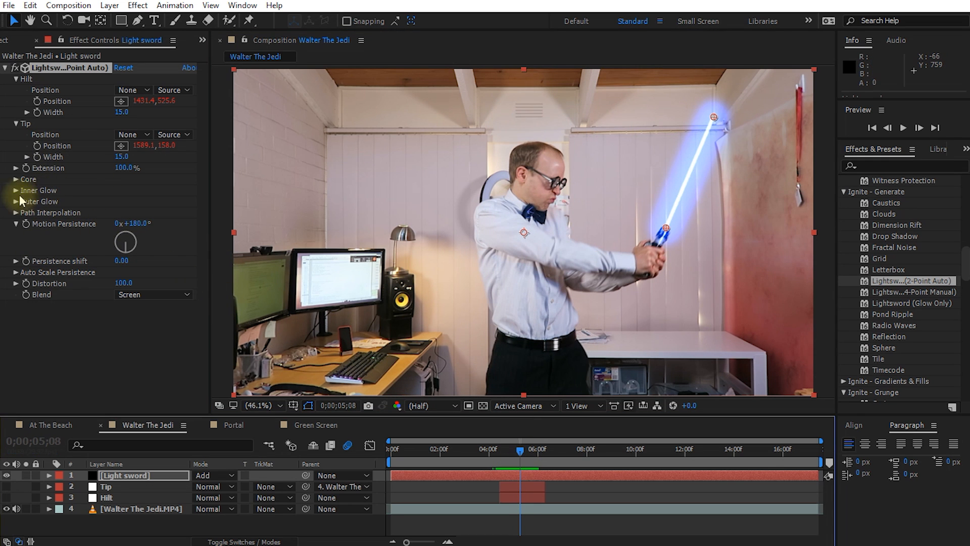
Step: Expand the Lightsword effect's Core, Inner Glow and Outer Glow groups to examine their controls
{"action": "left_click", "coordinate": [15, 180]}
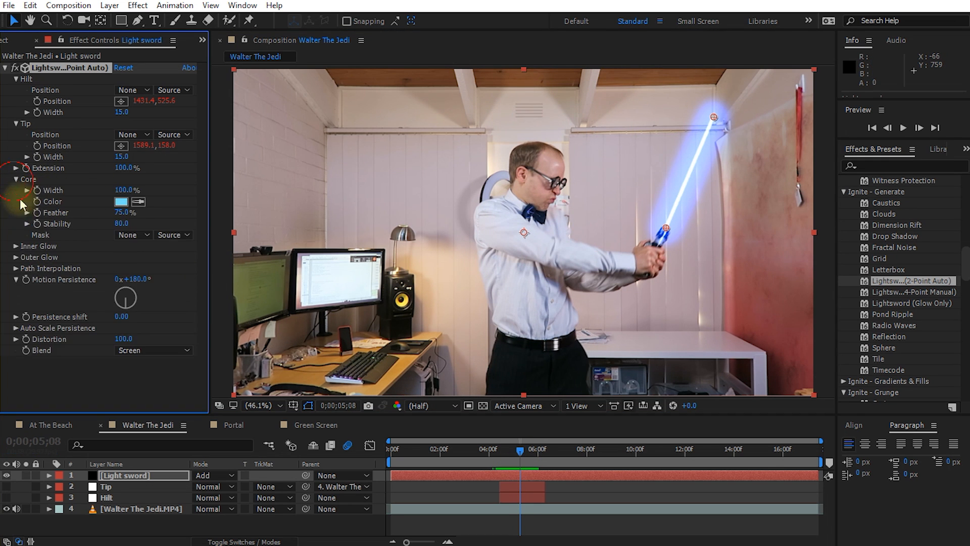
{"action": "left_click", "coordinate": [15, 246]}
{"action": "left_click", "coordinate": [16, 312]}
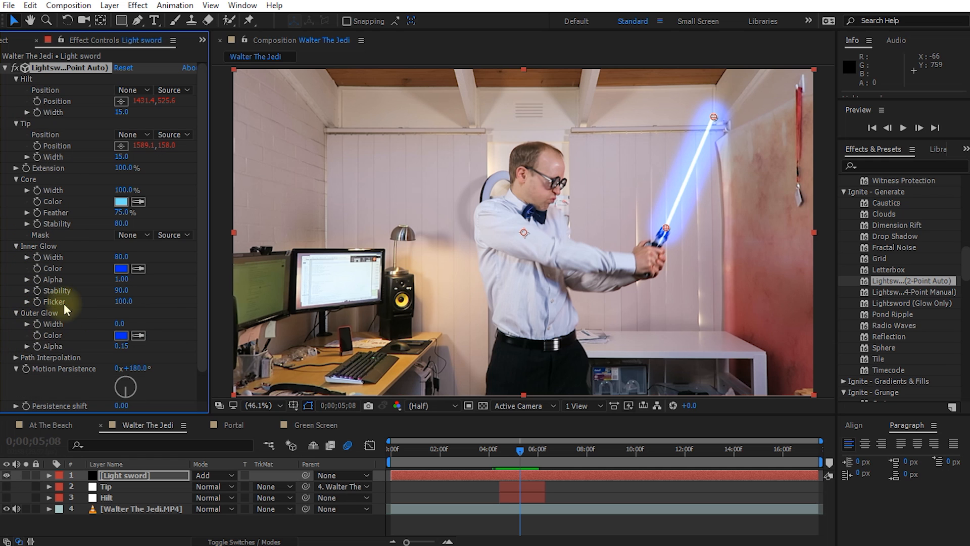
{"action": "left_click_drag", "start_coordinate": [199, 117], "coordinate": [208, 97]}
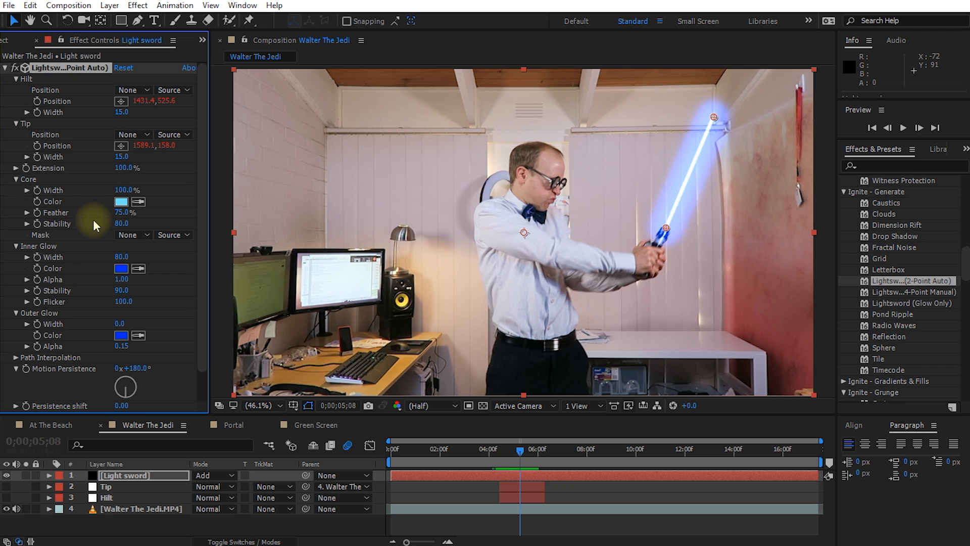
Step: Apply the Ignite Stylize Cartoon effect to the Walter The Jedi.MP4 layer and preview it at 0;00;05;06
{"action": "left_click_drag", "start_coordinate": [963, 260], "coordinate": [965, 324]}
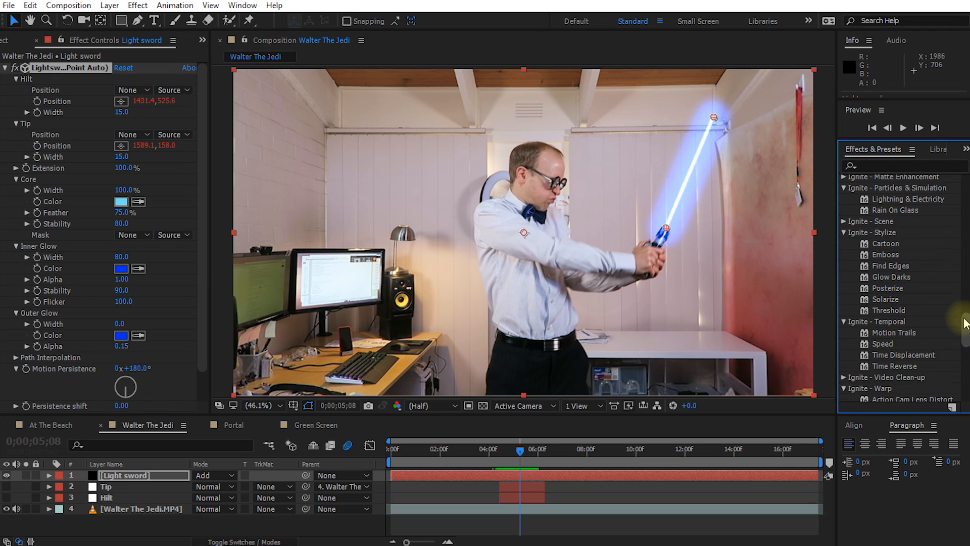
{"action": "left_click", "coordinate": [885, 242]}
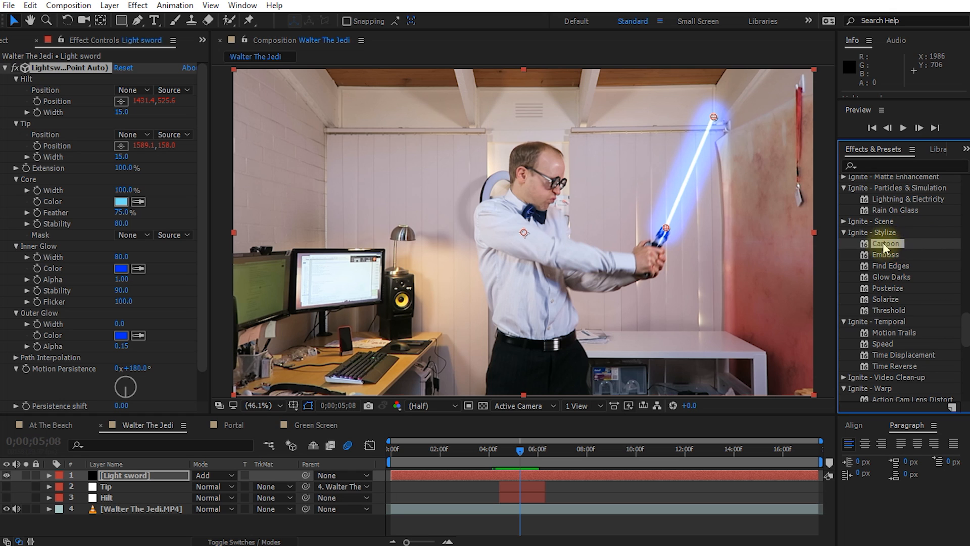
{"action": "left_click_drag", "start_coordinate": [889, 244], "coordinate": [123, 506]}
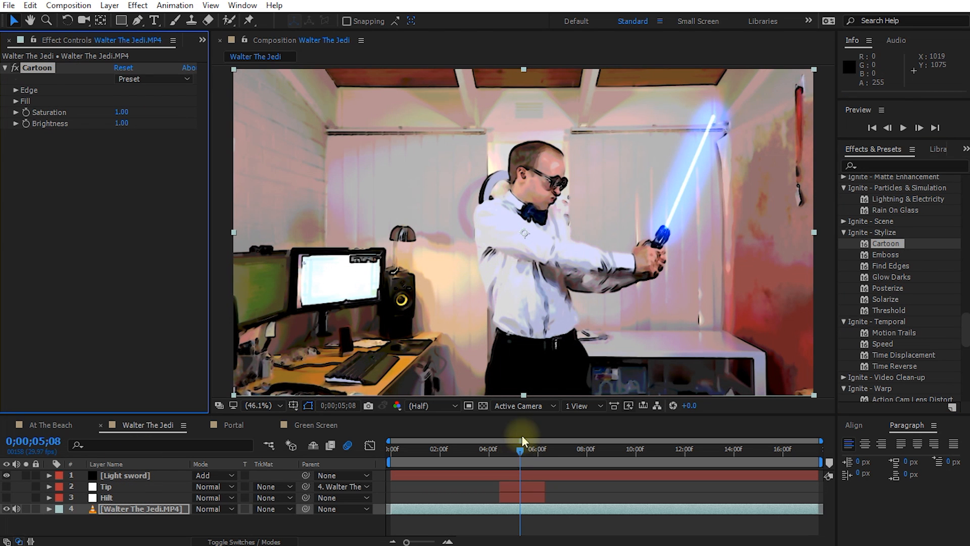
{"action": "left_click", "coordinate": [511, 451]}
{"action": "mouse_move", "coordinate": [511, 453]}
{"action": "left_mouse_down"}
{"action": "mouse_move", "coordinate": [532, 460]}
{"action": "mouse_move", "coordinate": [517, 467]}
{"action": "left_mouse_up"}
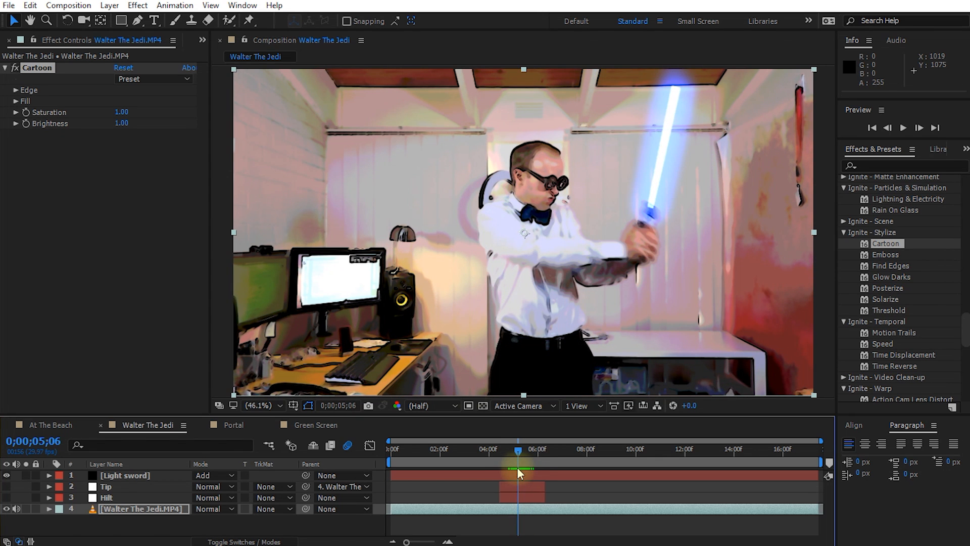
Step: Set the Cartoon edge's Detail Scale to 2.30, then remove the Cartoon effect from the footage layer
{"action": "left_click", "coordinate": [15, 101]}
{"action": "left_click", "coordinate": [15, 90]}
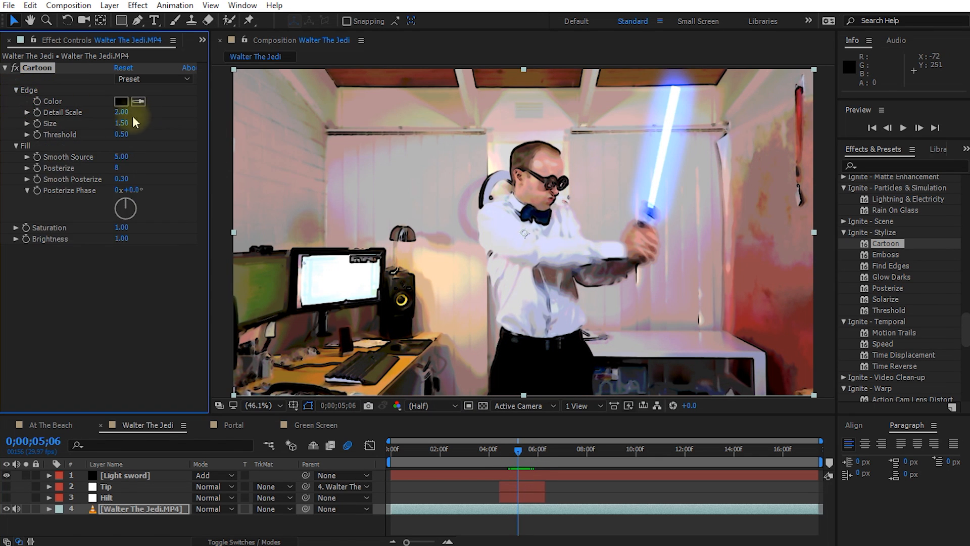
{"action": "mouse_move", "coordinate": [122, 112]}
{"action": "left_mouse_down"}
{"action": "mouse_move", "coordinate": [159, 114]}
{"action": "mouse_move", "coordinate": [137, 122]}
{"action": "left_mouse_up"}
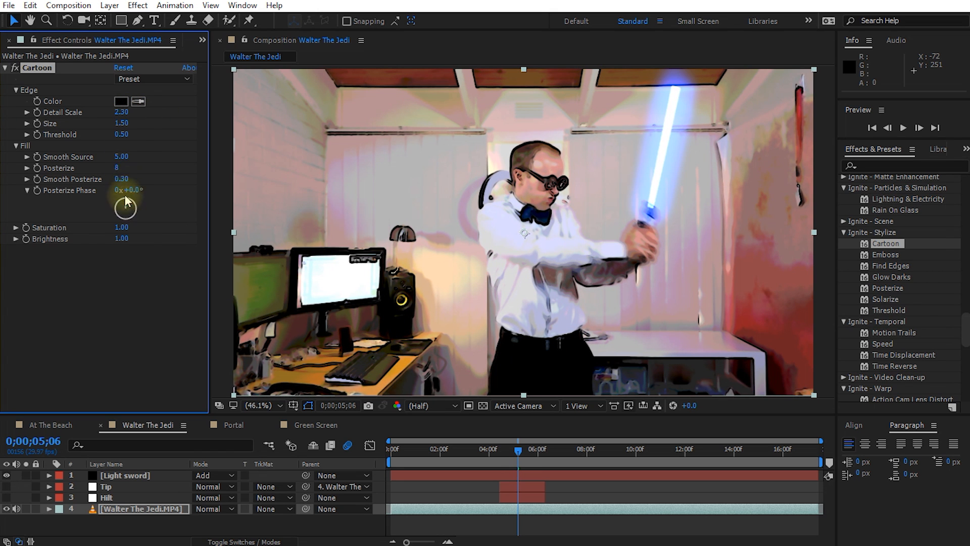
{"action": "left_click_drag", "start_coordinate": [117, 168], "coordinate": [117, 169]}
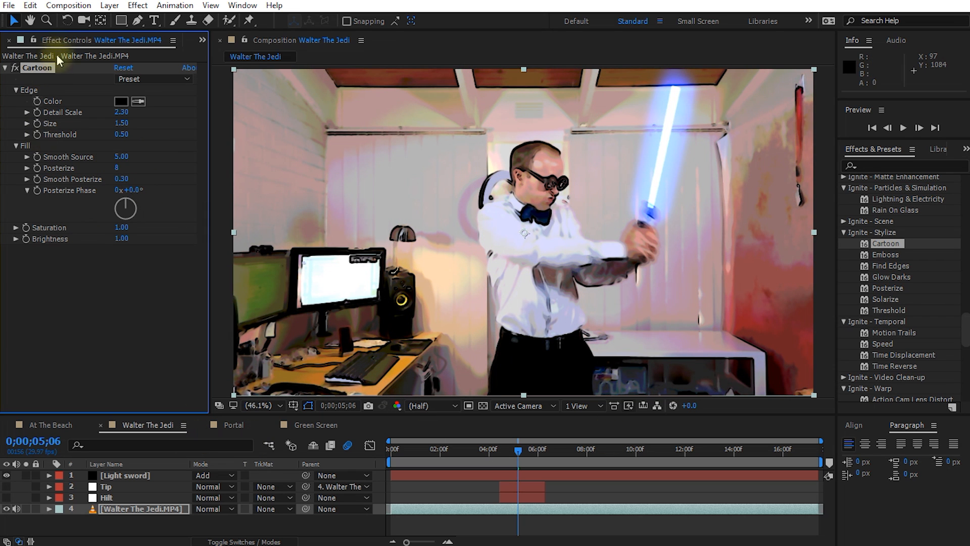
{"action": "key", "text": "Delete"}
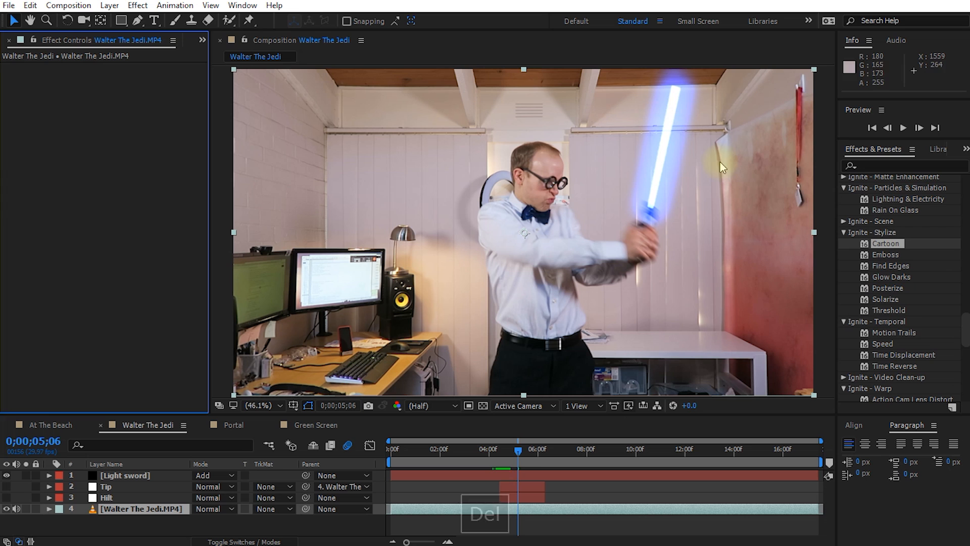
Step: Try the Find Edges effect on the Walter The Jedi.MP4 layer, previewing it at 0;00;05;09, and remove it again
{"action": "double_click", "coordinate": [883, 265]}
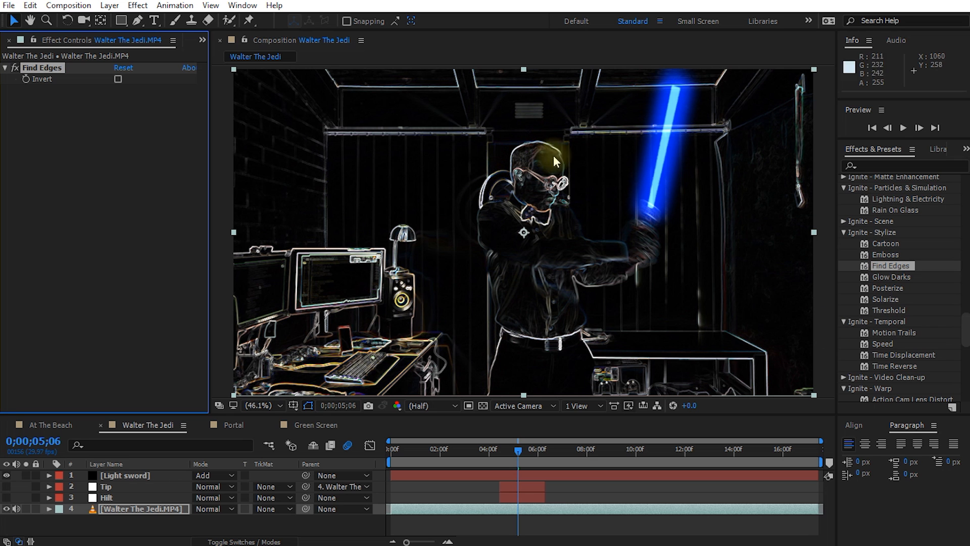
{"action": "mouse_move", "coordinate": [522, 449]}
{"action": "left_mouse_down"}
{"action": "mouse_move", "coordinate": [533, 450]}
{"action": "mouse_move", "coordinate": [511, 453]}
{"action": "mouse_move", "coordinate": [529, 455]}
{"action": "mouse_move", "coordinate": [522, 459]}
{"action": "left_mouse_up"}
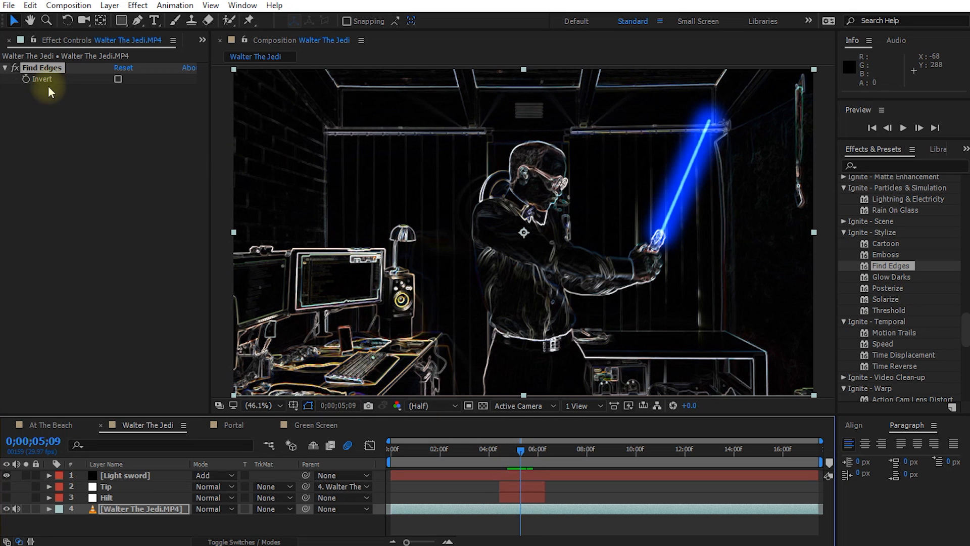
{"action": "left_click", "coordinate": [34, 68]}
{"action": "key", "text": "ctrl+x"}
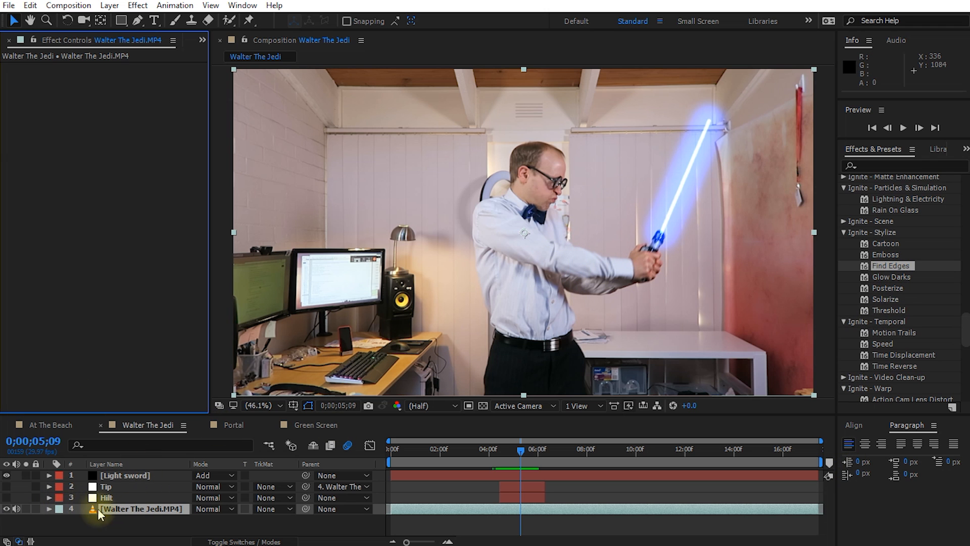
Step: Duplicate the Walter The Jedi.MP4 layer and give the copy the Find Edges effect with the Add blending mode
{"action": "left_click", "coordinate": [110, 507]}
{"action": "key", "text": "ctrl+d"}
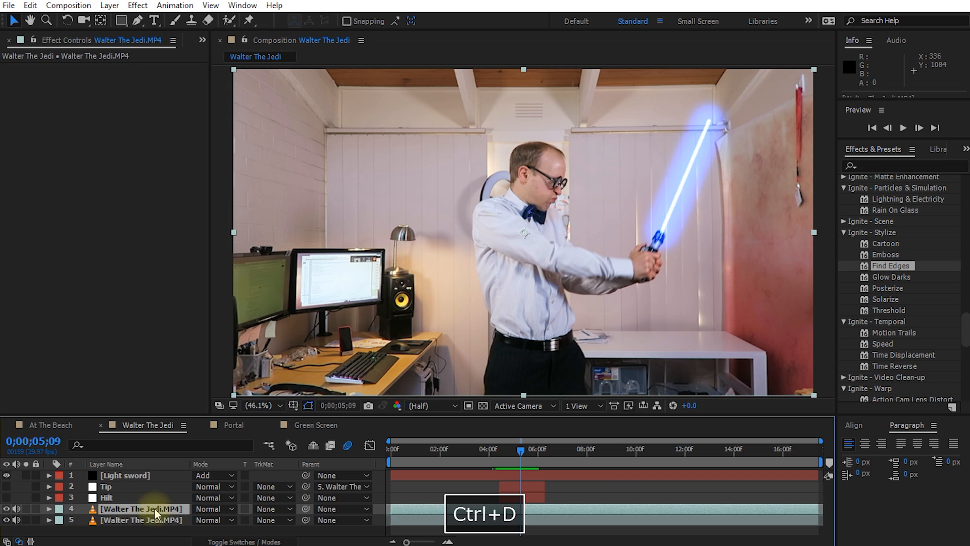
{"action": "double_click", "coordinate": [887, 266]}
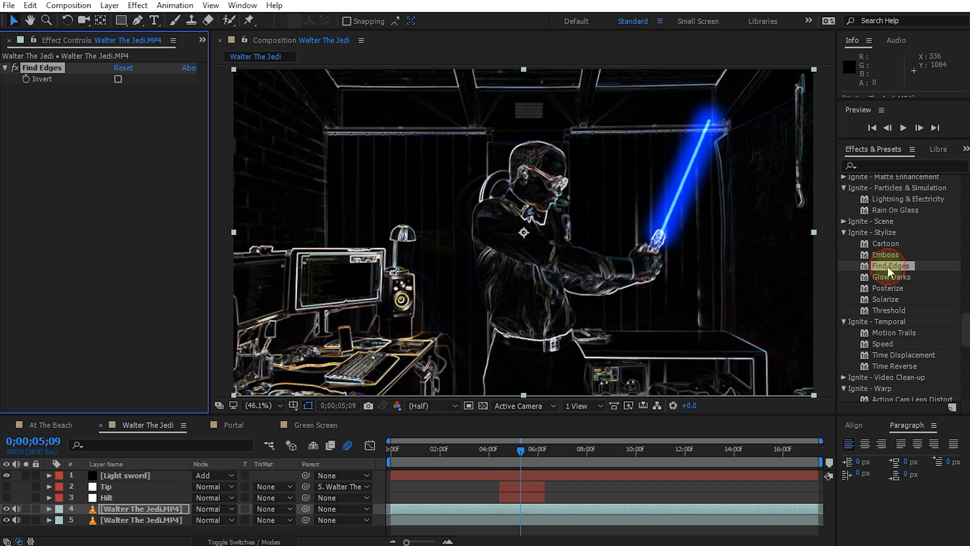
{"action": "left_click", "coordinate": [202, 507]}
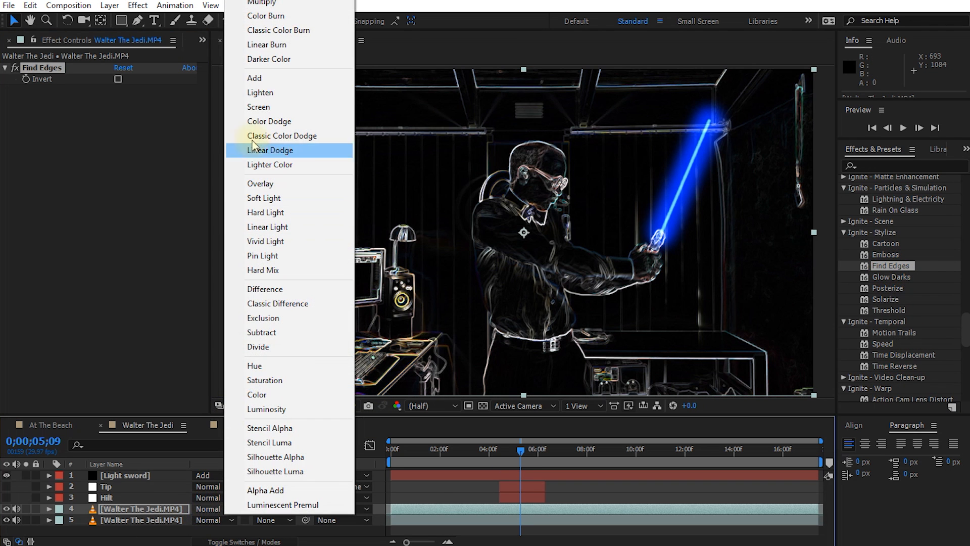
{"action": "left_click", "coordinate": [259, 79]}
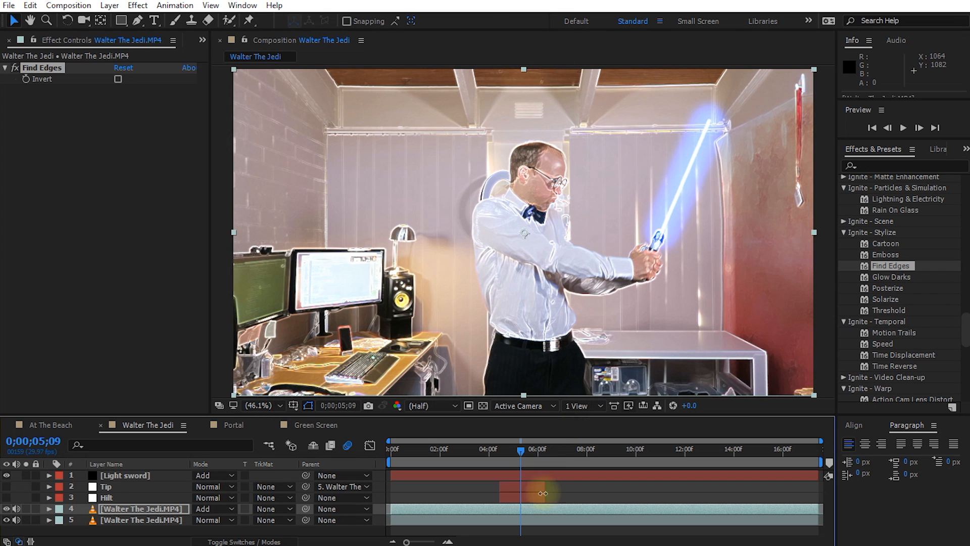
Step: Shift the Find Edges copy slightly later in time and set its opacity to 83%
{"action": "left_click", "coordinate": [517, 509]}
{"action": "left_click_drag", "start_coordinate": [516, 509], "coordinate": [518, 511]}
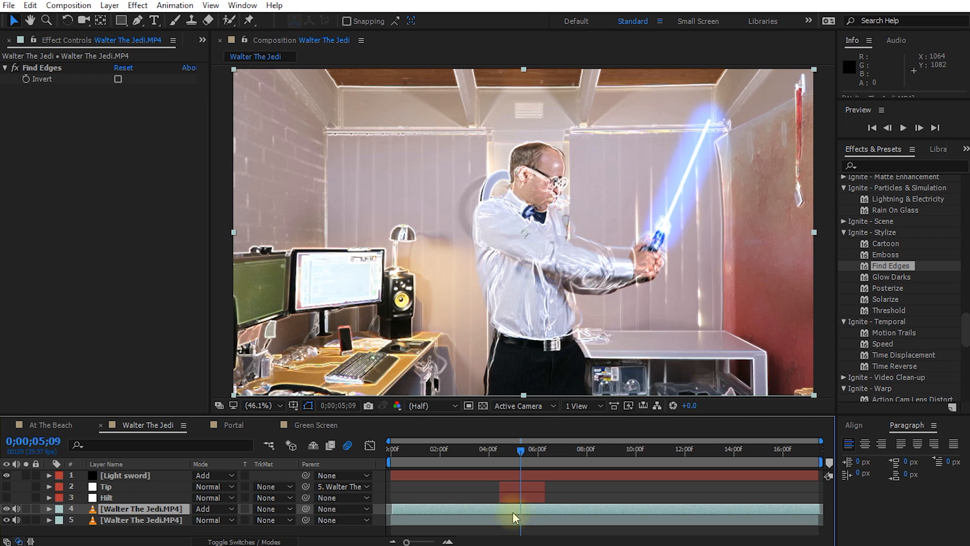
{"action": "key", "text": "t"}
{"action": "left_click_drag", "start_coordinate": [193, 524], "coordinate": [191, 523]}
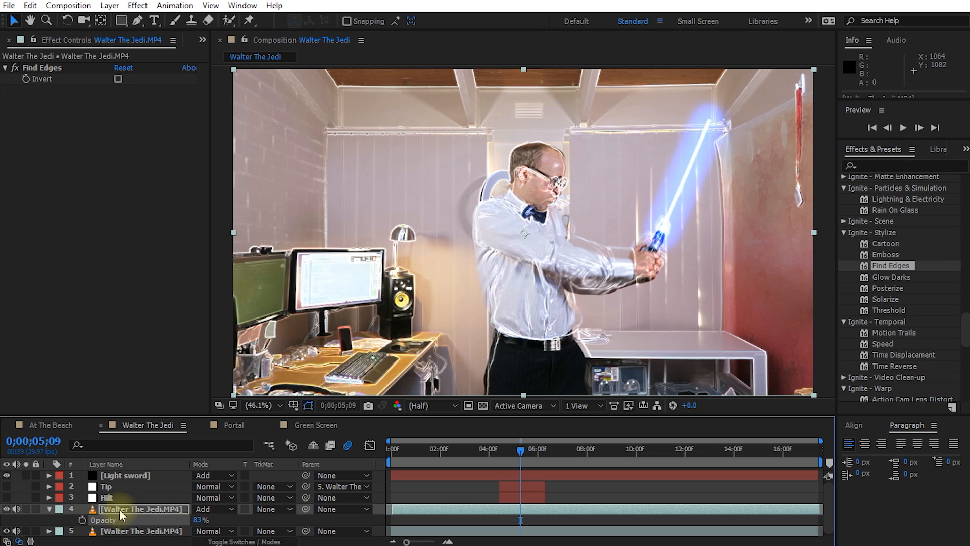
Step: Duplicate the Find Edges layer, offset the new copy slightly later in time and set its opacity to 38%
{"action": "key", "text": "ctrl+d"}
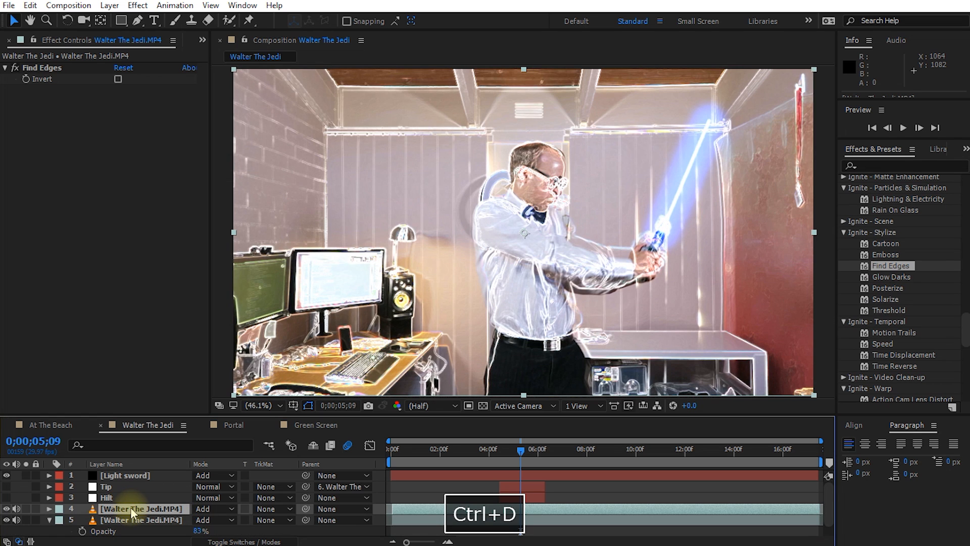
{"action": "left_click_drag", "start_coordinate": [534, 509], "coordinate": [535, 509]}
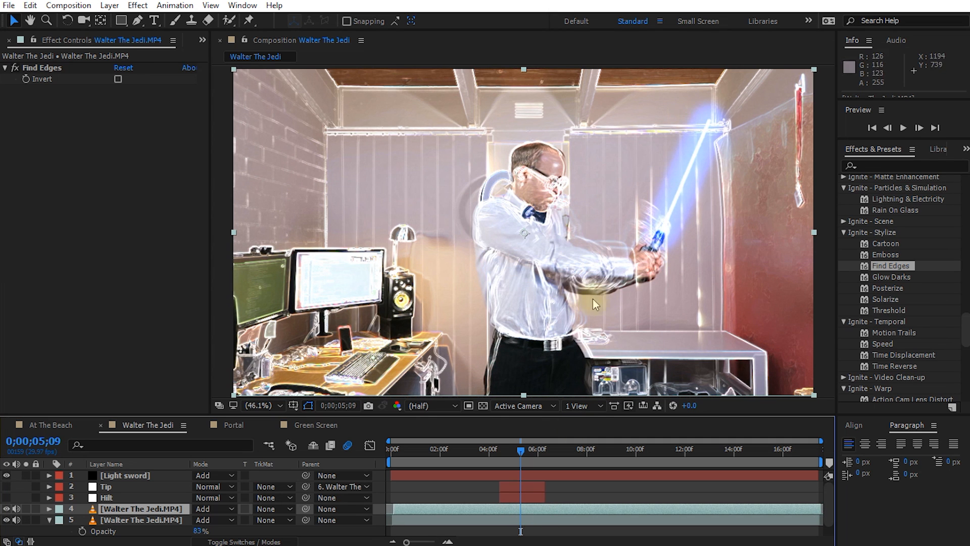
{"action": "key", "text": "t"}
{"action": "mouse_move", "coordinate": [186, 520]}
{"action": "left_mouse_down"}
{"action": "mouse_move", "coordinate": [154, 520]}
{"action": "mouse_move", "coordinate": [172, 520]}
{"action": "left_mouse_up"}
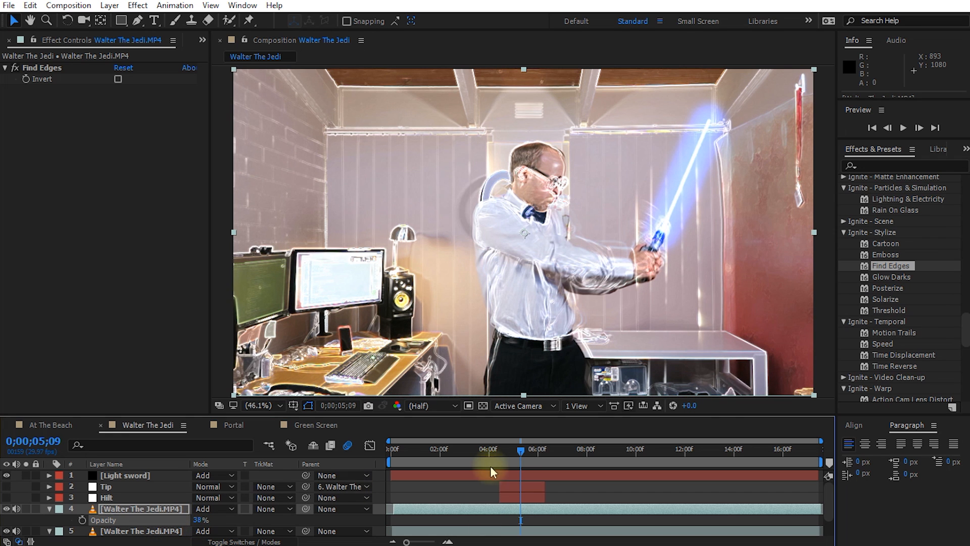
Step: Preview the layered edges back to 0;00;04;28, then delete both Find Edges copies of the Walter The Jedi.MP4 layer
{"action": "mouse_move", "coordinate": [521, 453]}
{"action": "left_mouse_down"}
{"action": "mouse_move", "coordinate": [511, 456]}
{"action": "mouse_move", "coordinate": [532, 455]}
{"action": "mouse_move", "coordinate": [512, 456]}
{"action": "left_mouse_up"}
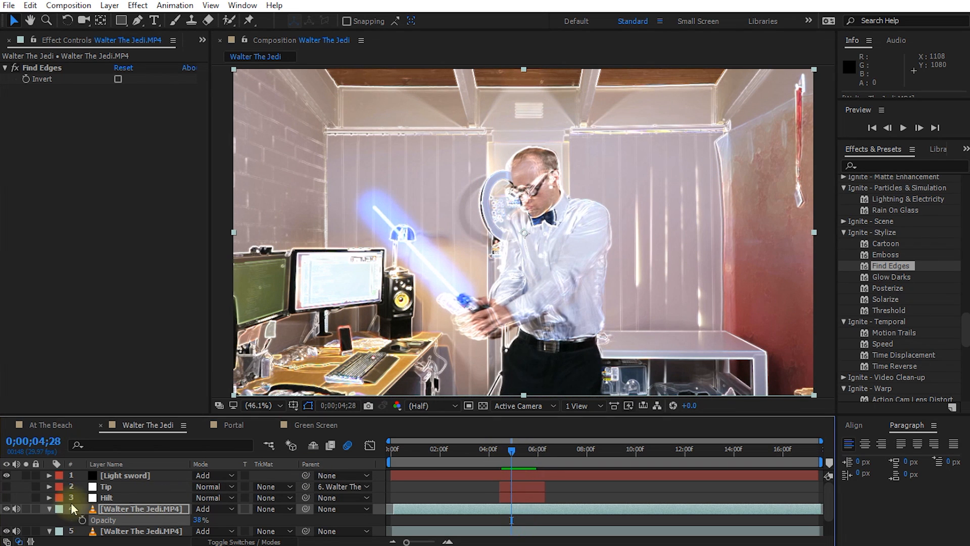
{"action": "left_click", "coordinate": [50, 510]}
{"action": "left_click", "coordinate": [50, 521]}
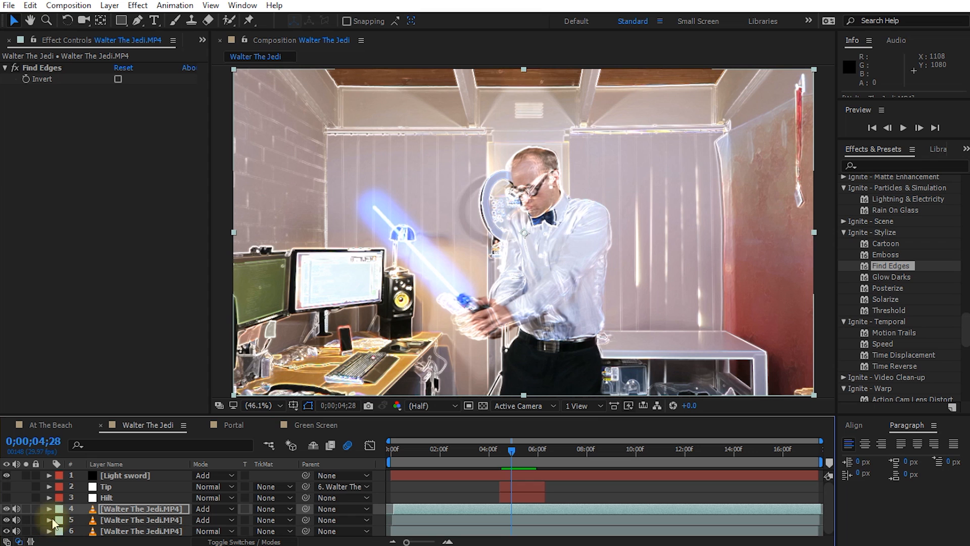
{"action": "left_click", "coordinate": [156, 520], "text": "shift"}
{"action": "key", "text": "Delete"}
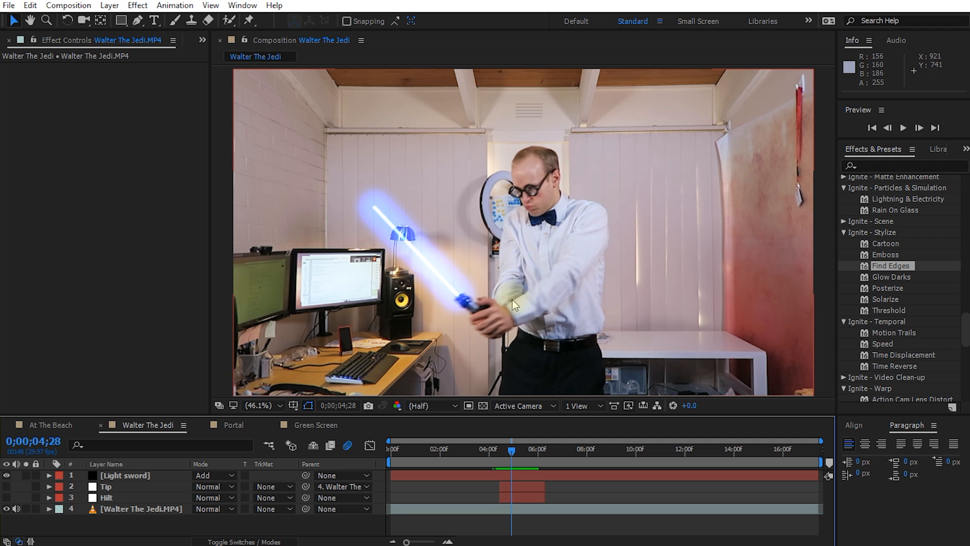
Step: Apply the Ignite Temporal Motion Trails effect to the Walter The Jedi.MP4 layer and preview it up to 0;00;05;04
{"action": "left_click", "coordinate": [886, 332]}
{"action": "left_click_drag", "start_coordinate": [888, 332], "coordinate": [132, 508]}
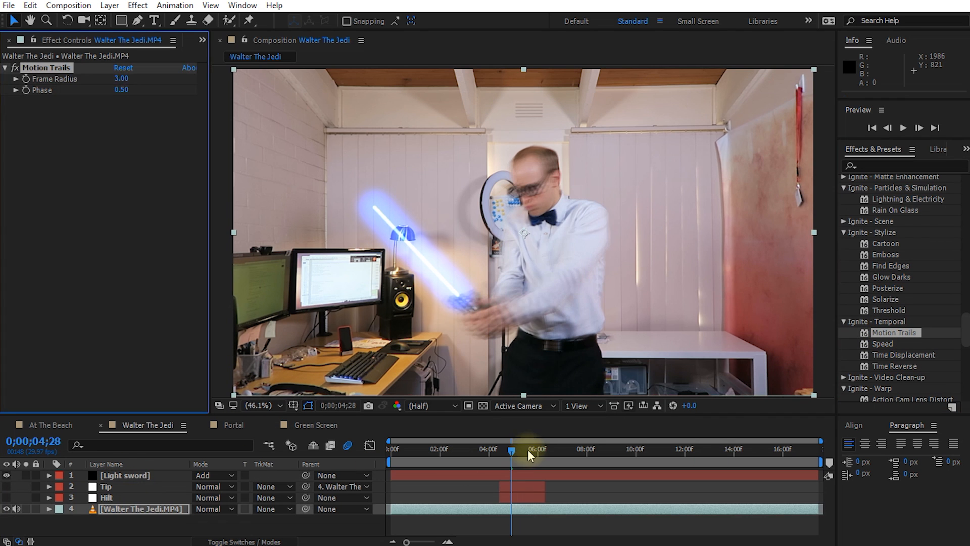
{"action": "left_click_drag", "start_coordinate": [512, 453], "coordinate": [518, 474]}
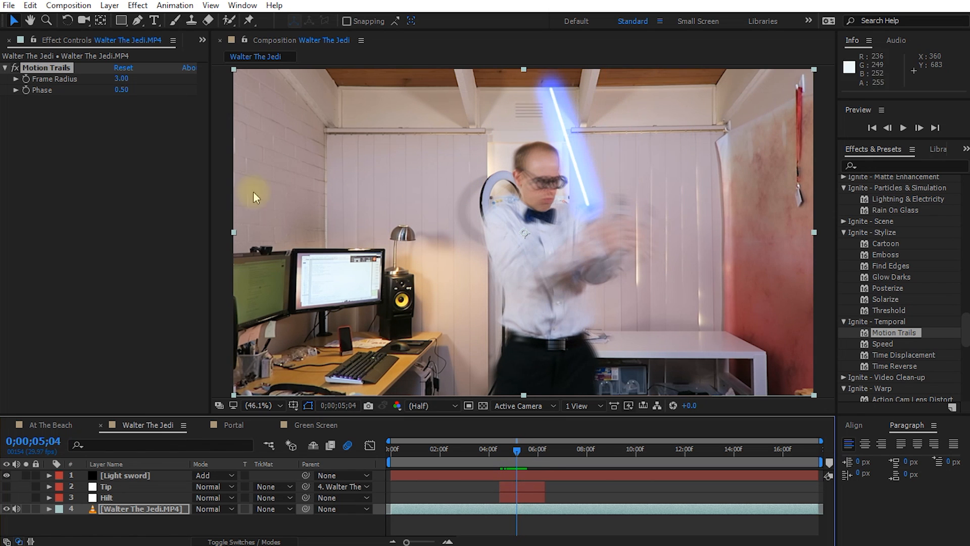
Step: Set the Motion Trails Frame Radius to 4.50 and Phase to 0.51, and preview the trails up to 0;00;05;08
{"action": "mouse_move", "coordinate": [121, 78]}
{"action": "left_mouse_down"}
{"action": "mouse_move", "coordinate": [130, 90]}
{"action": "mouse_move", "coordinate": [101, 90]}
{"action": "mouse_move", "coordinate": [126, 90]}
{"action": "left_mouse_up"}
{"action": "left_click", "coordinate": [514, 453]}
{"action": "left_click_drag", "start_coordinate": [513, 455], "coordinate": [521, 456]}
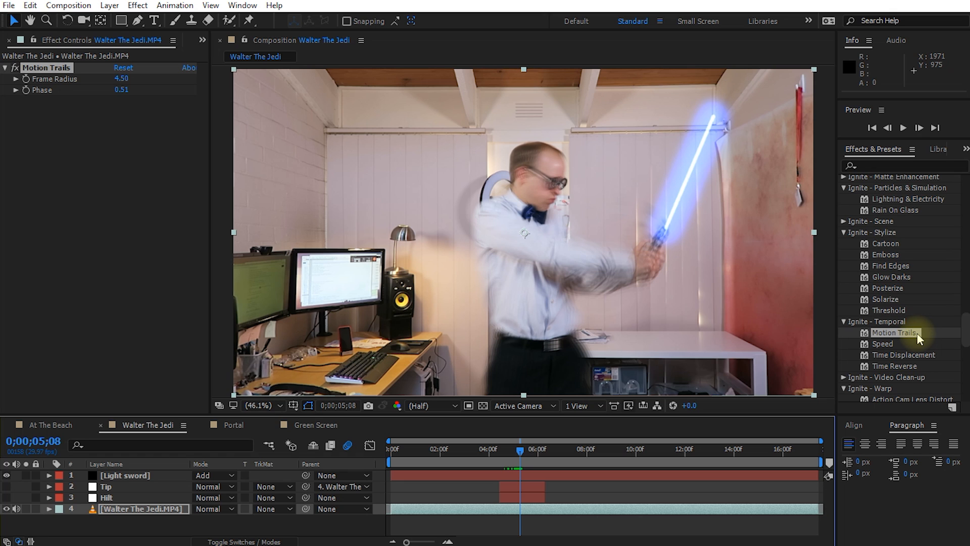
Step: Open the Portal composition at 0;00;03;02 and select Dimension Rift among the Ignite Generate effects
{"action": "left_click", "coordinate": [233, 424]}
{"action": "left_click_drag", "start_coordinate": [489, 468], "coordinate": [621, 463]}
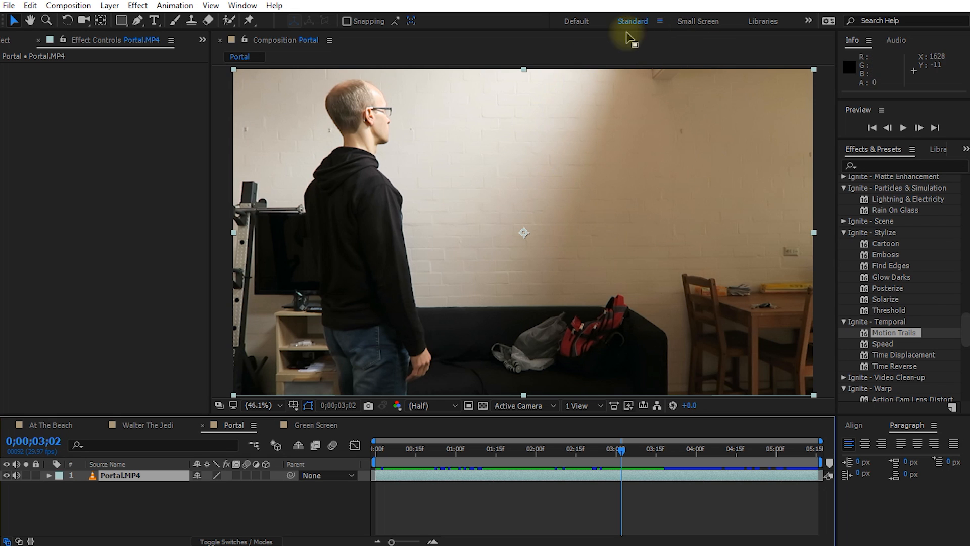
{"action": "left_click_drag", "start_coordinate": [964, 331], "coordinate": [960, 263]}
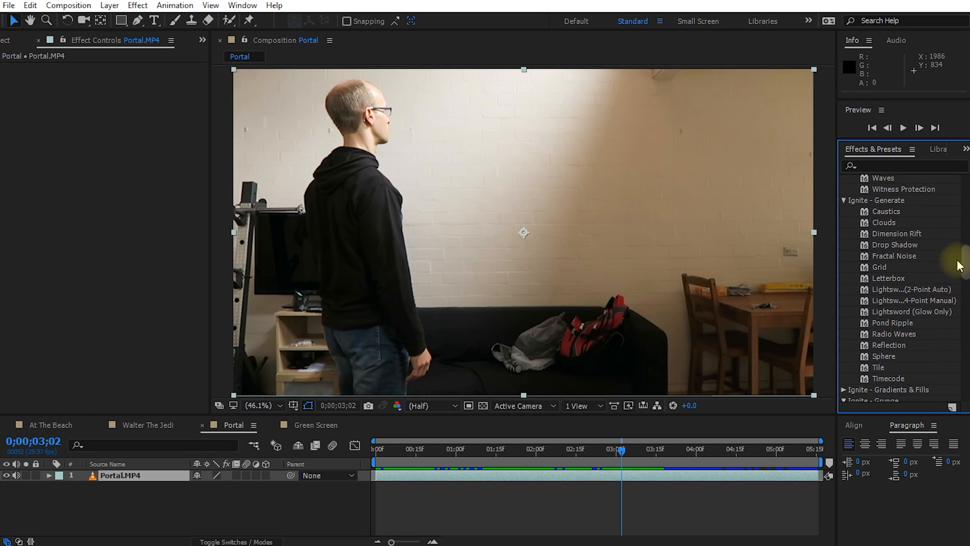
{"action": "left_click", "coordinate": [895, 234]}
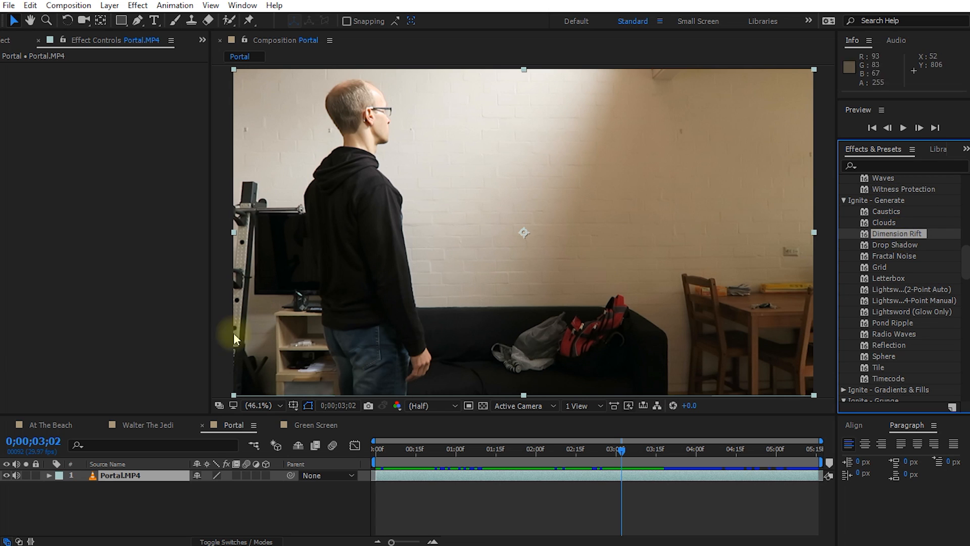
Step: Create a black 1920 × 1080 px solid layer named Portal above the Portal.MP4 footage
{"action": "right_click", "coordinate": [109, 493]}
{"action": "mouse_move", "coordinate": [144, 349]}
{"action": "left_click", "coordinate": [326, 383]}
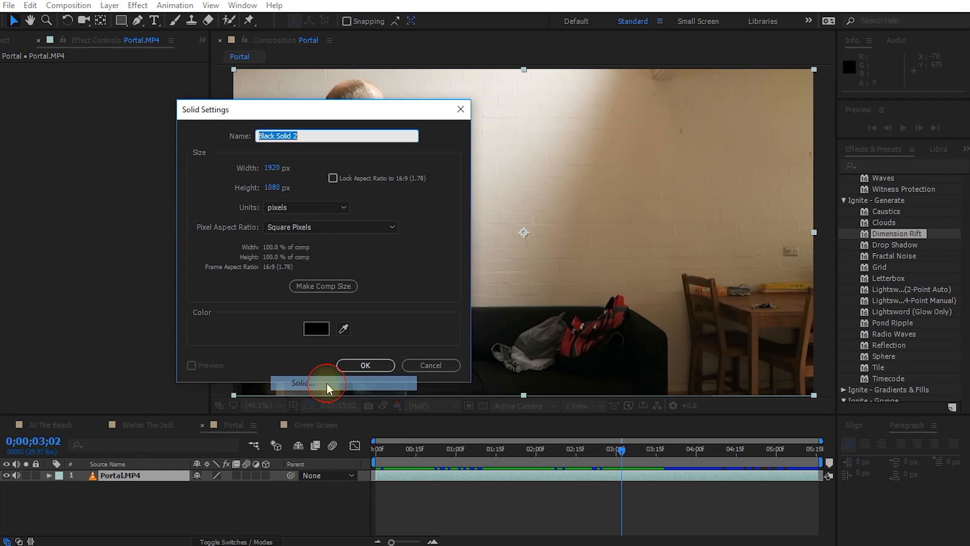
{"action": "type", "text": "Portal"}
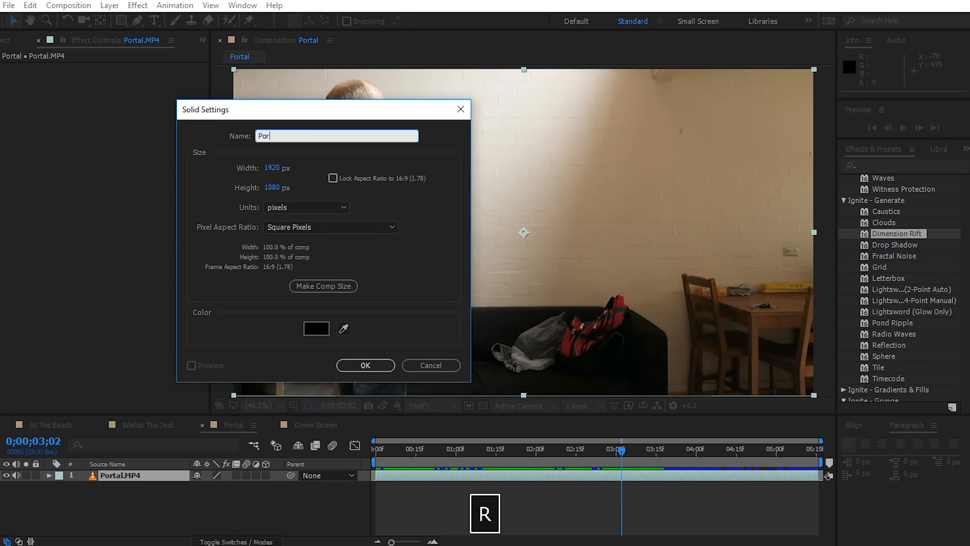
{"action": "key", "text": "Return"}
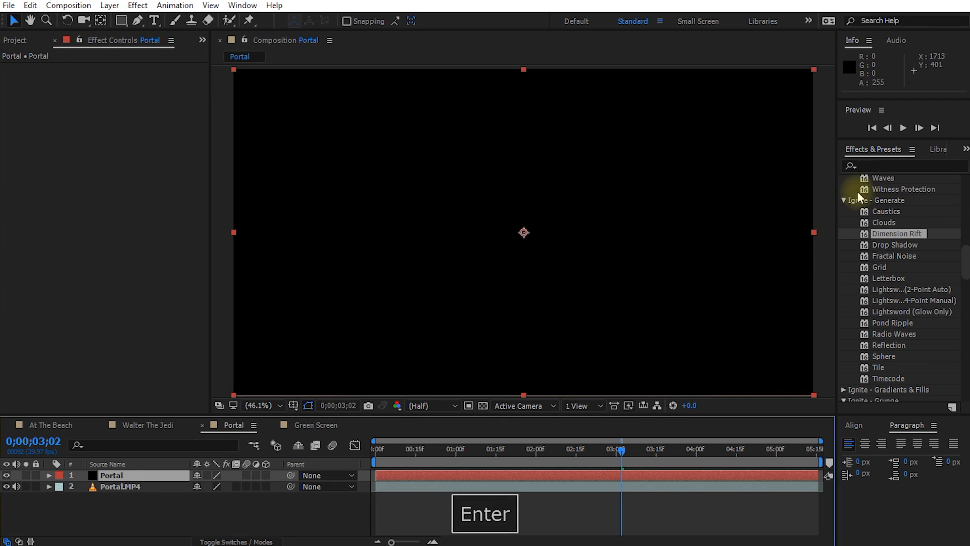
Step: Apply Dimension Rift to the Portal layer, set its blending mode to Add, and position the rift on the wall above the sofa
{"action": "double_click", "coordinate": [897, 233]}
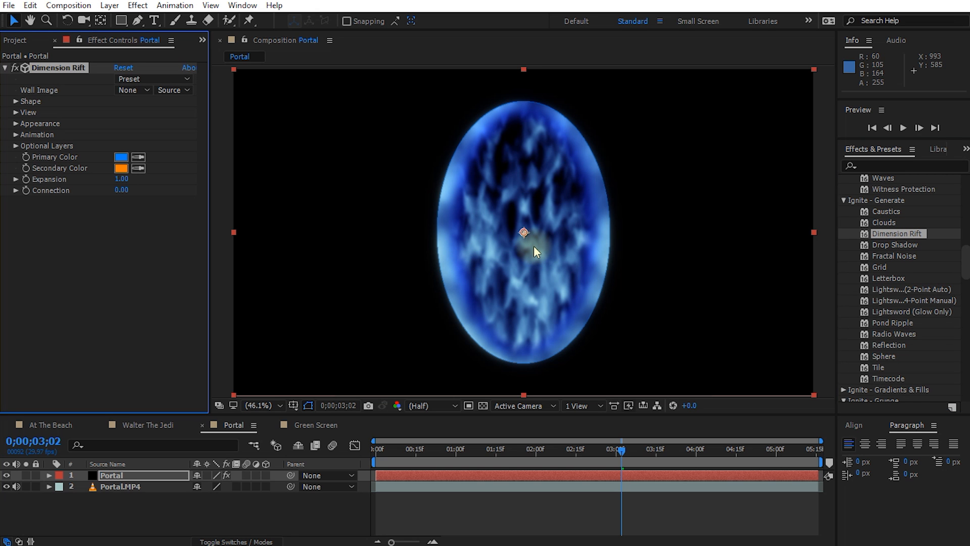
{"action": "key", "text": "F4"}
{"action": "left_click", "coordinate": [208, 475]}
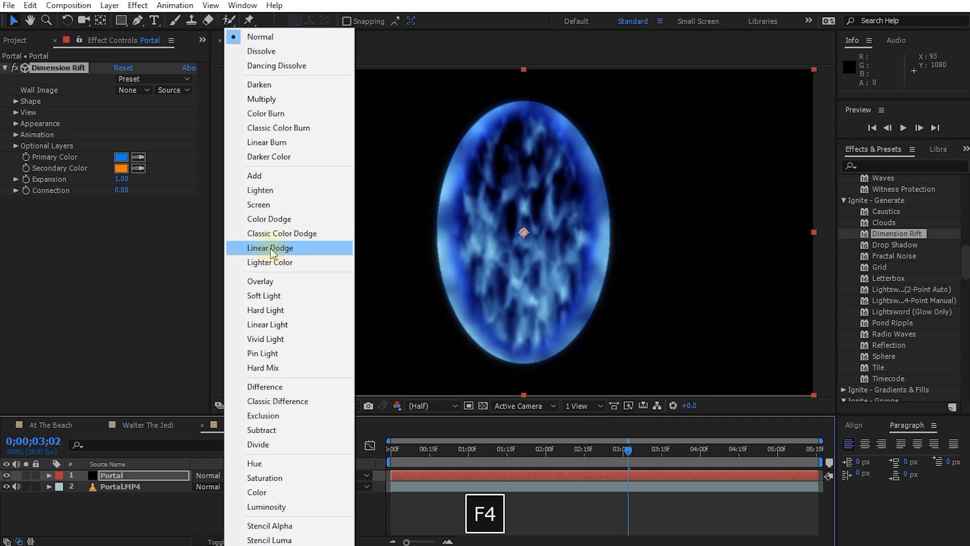
{"action": "left_click", "coordinate": [279, 177]}
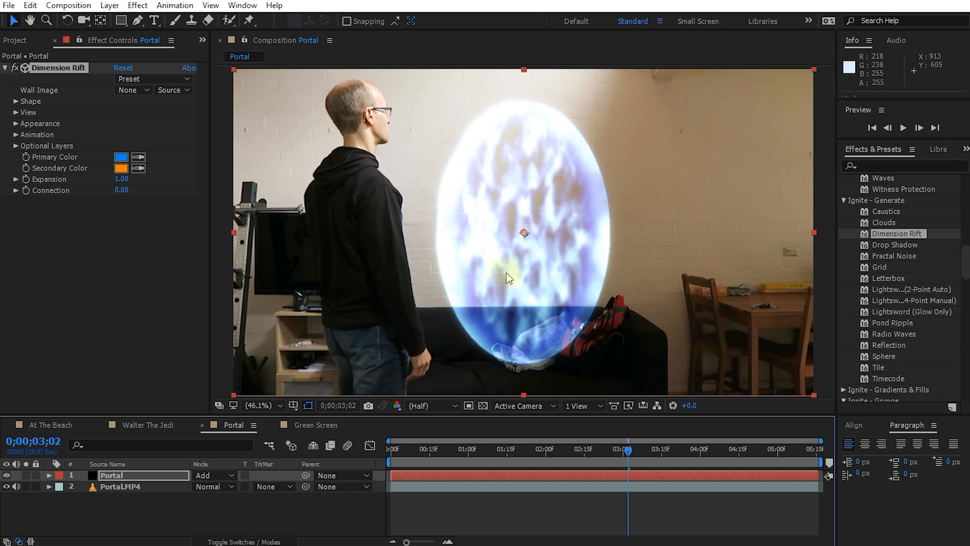
{"action": "left_click_drag", "start_coordinate": [524, 233], "coordinate": [580, 171]}
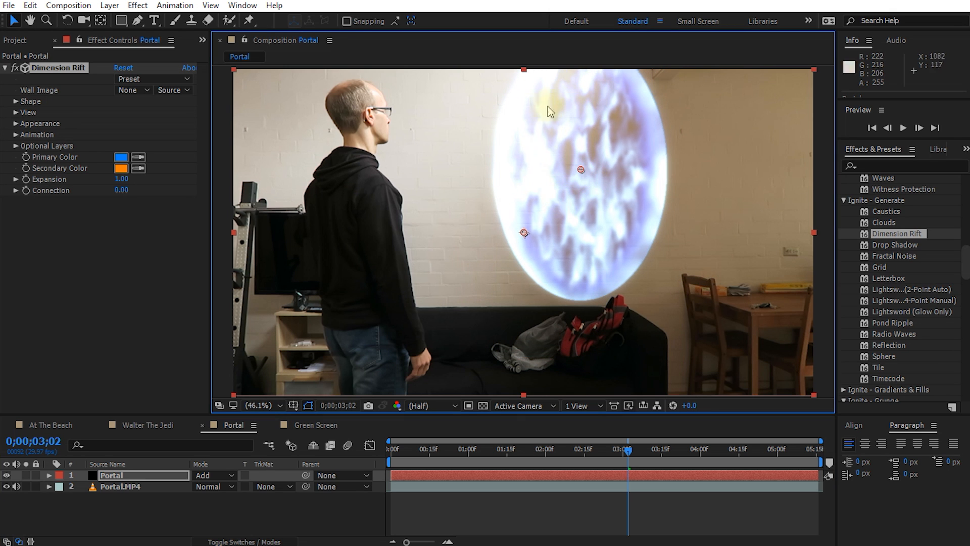
Step: Return the Portal layer's blending mode to Normal and apply the Ignite Keying effect Demult to it
{"action": "left_click", "coordinate": [217, 476]}
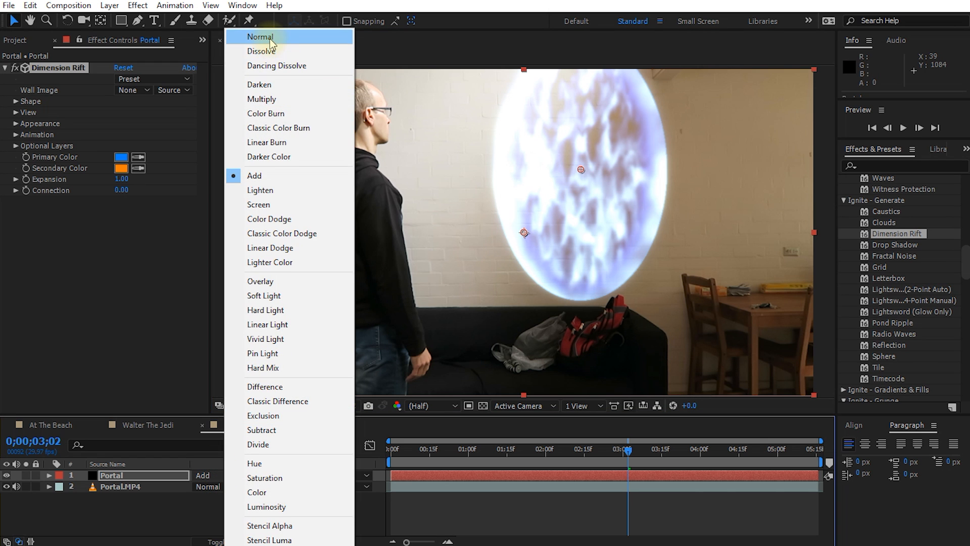
{"action": "left_click", "coordinate": [269, 38]}
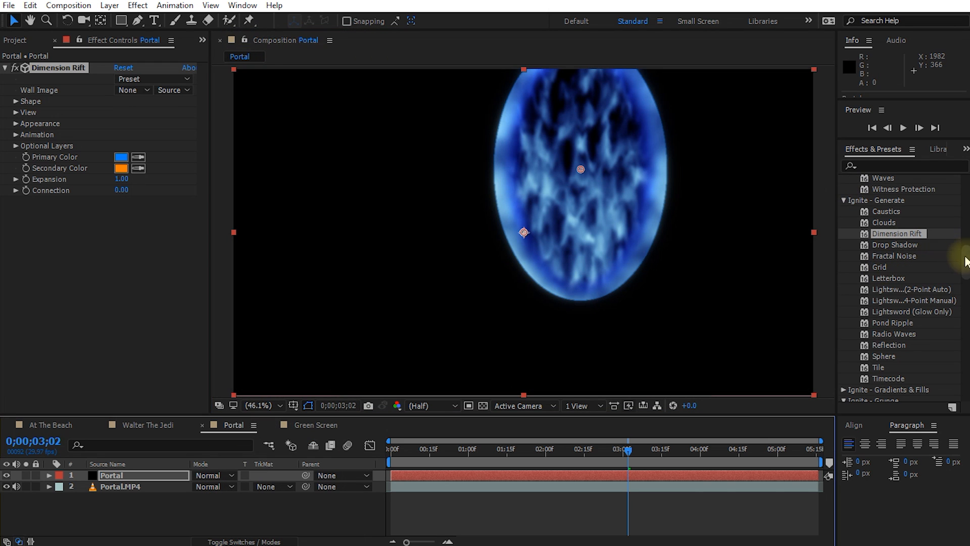
{"action": "left_click_drag", "start_coordinate": [966, 260], "coordinate": [960, 293]}
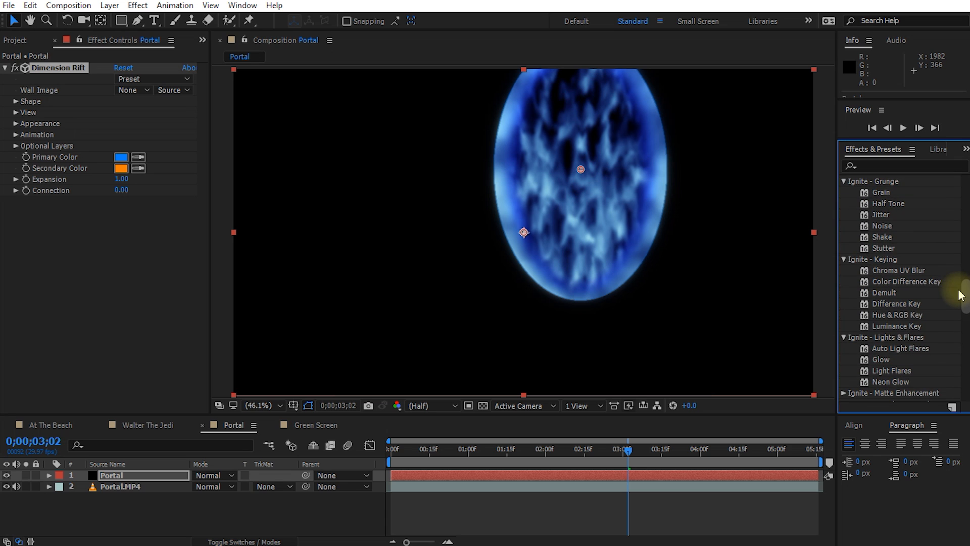
{"action": "double_click", "coordinate": [884, 293]}
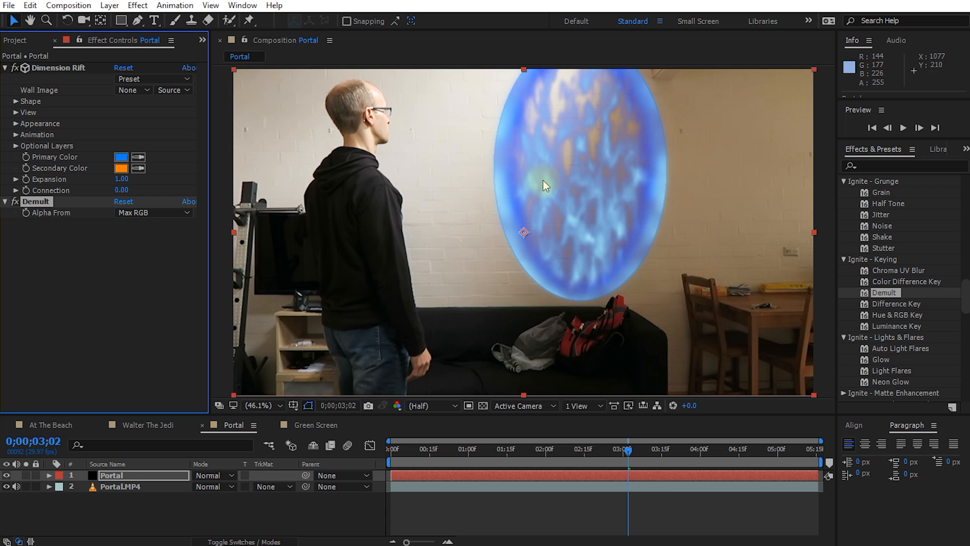
Step: Move to 0;00;01;00 and set the Dimension Rift's Expansion to 0.67, with its Animation settings expanded
{"action": "left_click_drag", "start_coordinate": [627, 449], "coordinate": [467, 469]}
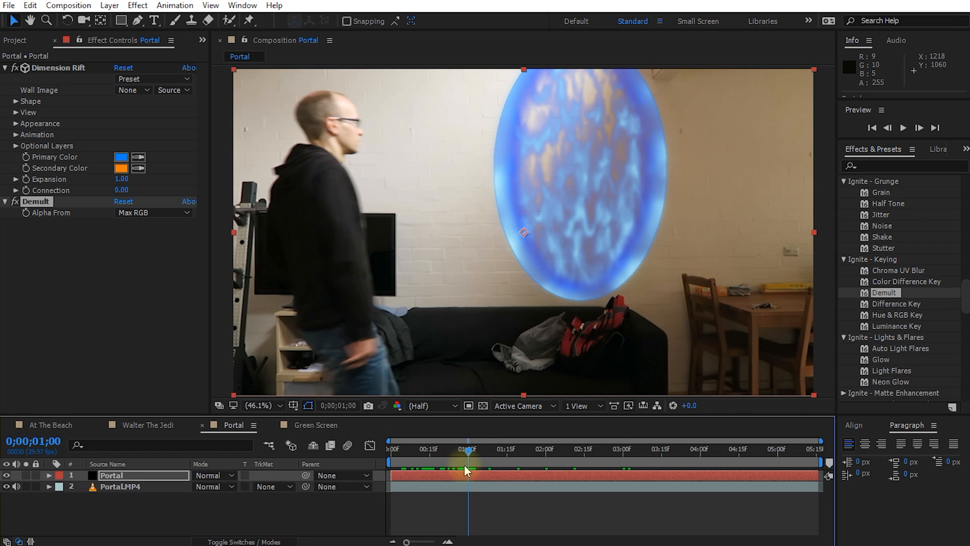
{"action": "left_click", "coordinate": [15, 134]}
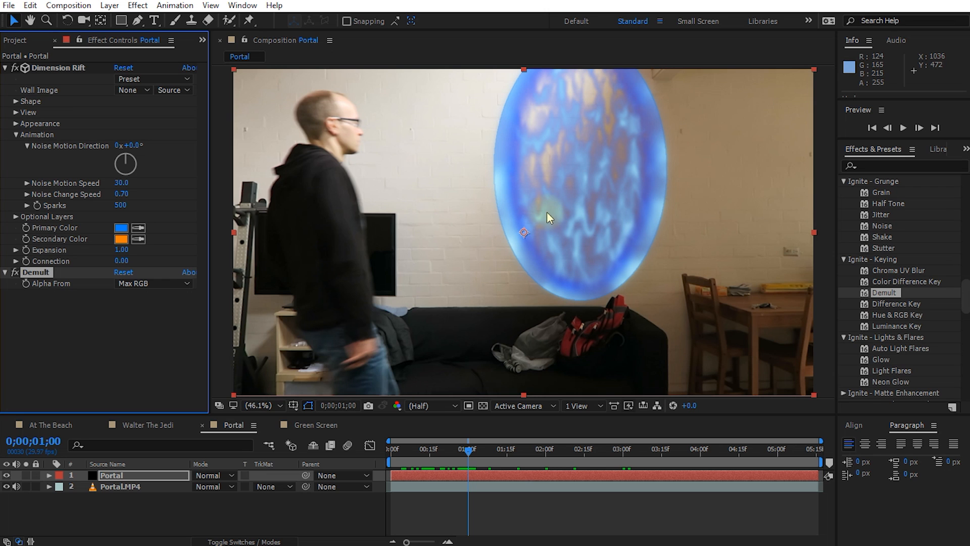
{"action": "left_click", "coordinate": [56, 69]}
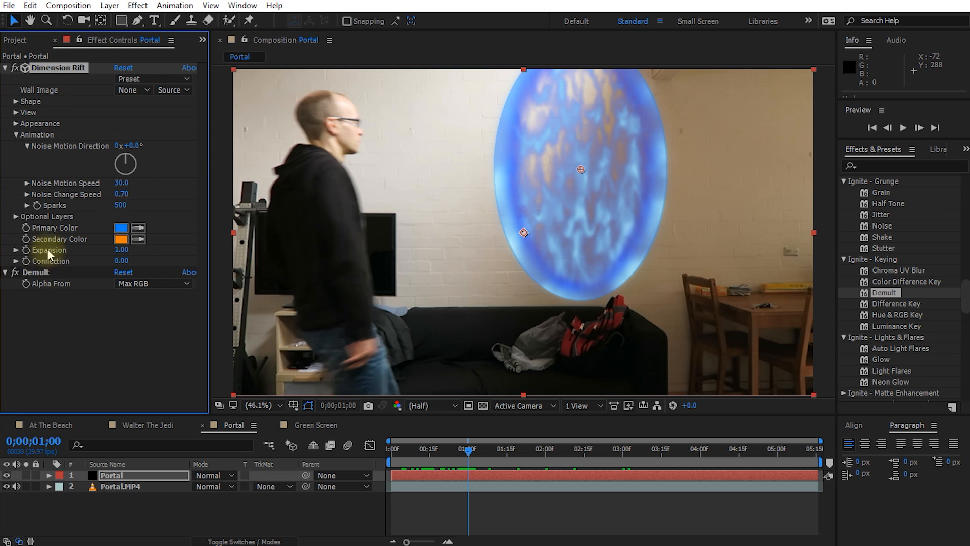
{"action": "left_click_drag", "start_coordinate": [126, 251], "coordinate": [93, 263]}
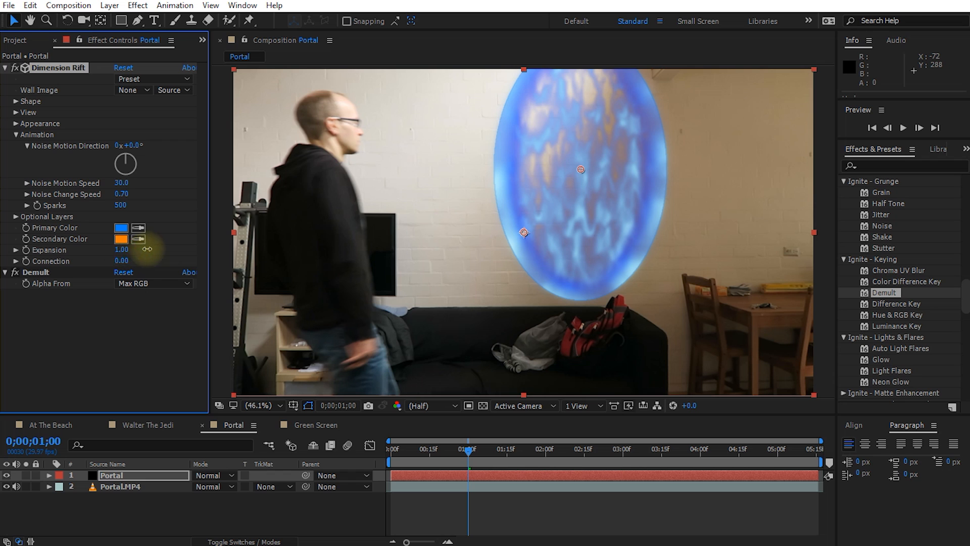
{"action": "left_click_drag", "start_coordinate": [147, 248], "coordinate": [127, 250]}
{"action": "left_click", "coordinate": [65, 339]}
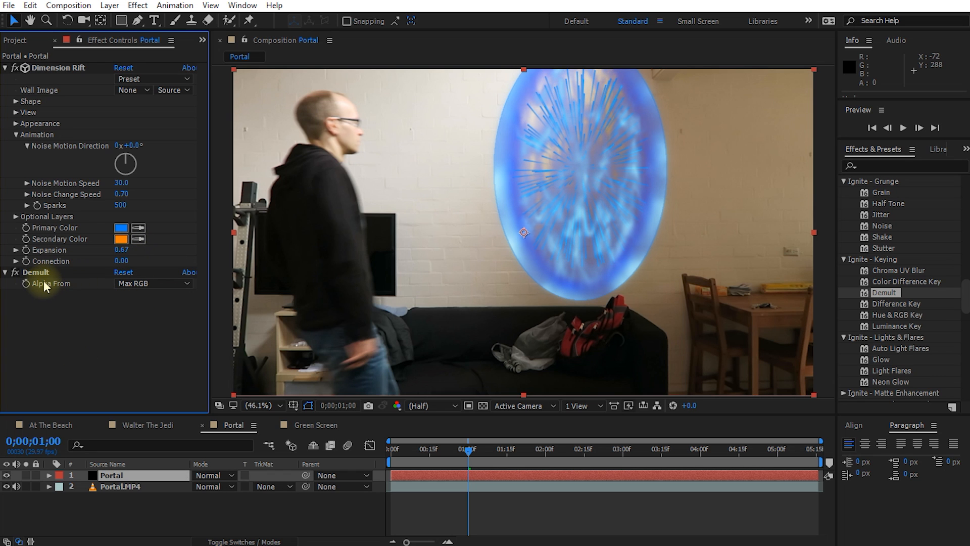
Step: Add the Ignite Glow effect to the Portal layer with Intensity 1.2, Threshold 30%, Radius 93 and Blend set to Add
{"action": "left_click_drag", "start_coordinate": [966, 295], "coordinate": [966, 301]}
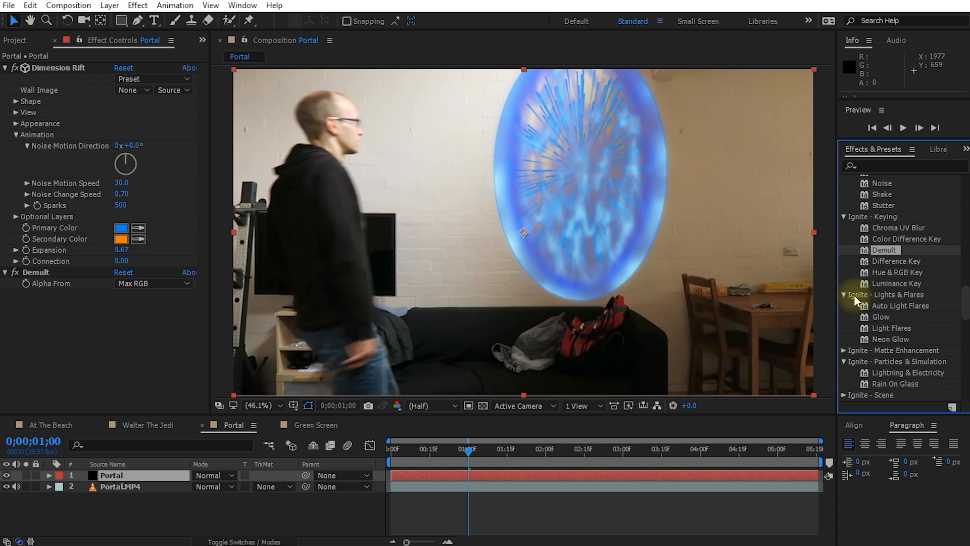
{"action": "left_click", "coordinate": [879, 318]}
{"action": "left_click_drag", "start_coordinate": [878, 322], "coordinate": [102, 332]}
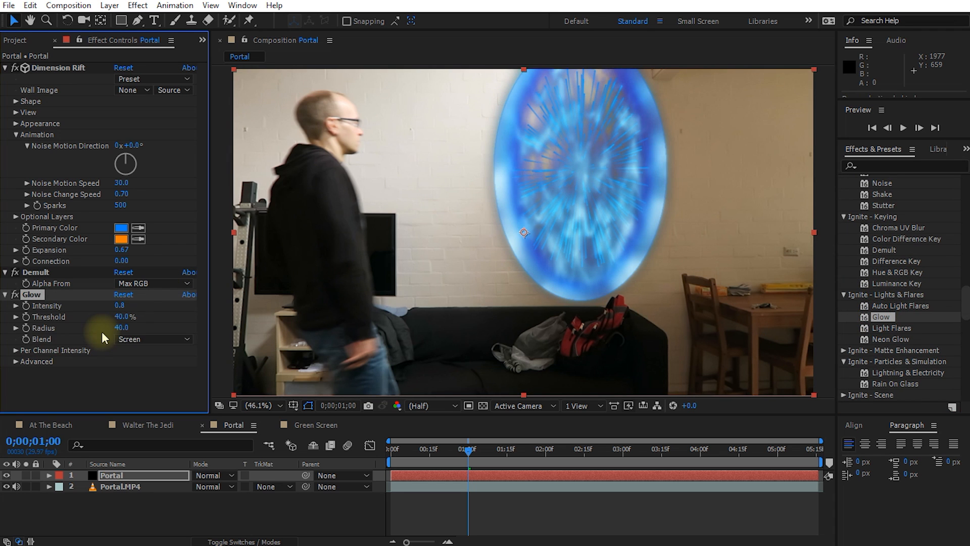
{"action": "left_click_drag", "start_coordinate": [122, 305], "coordinate": [155, 327]}
{"action": "left_click", "coordinate": [145, 339]}
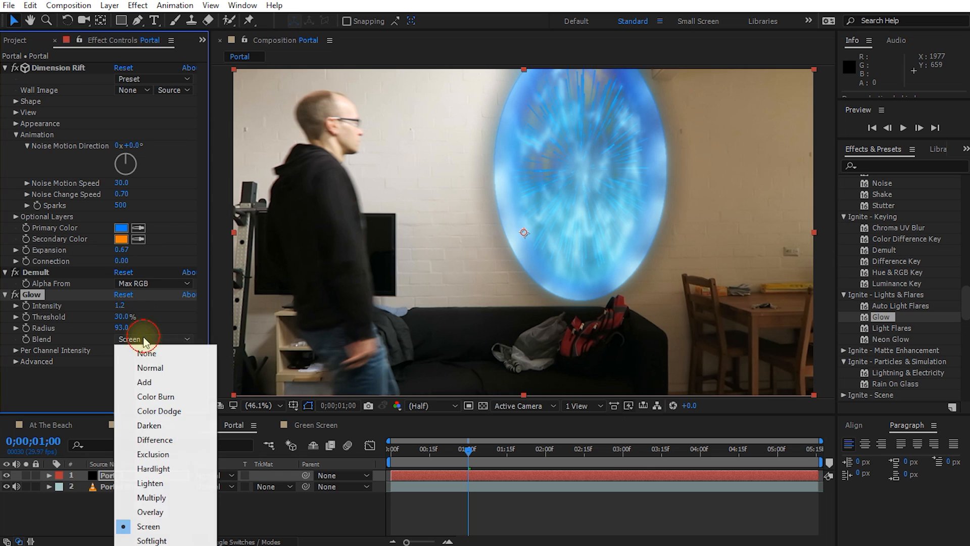
{"action": "left_click", "coordinate": [144, 382]}
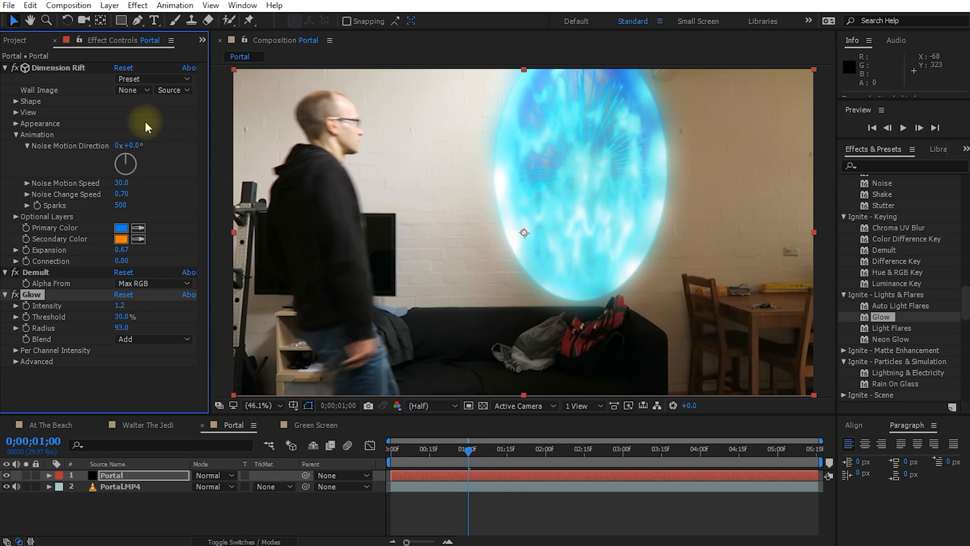
Step: Keyframe the Dimension Rift's Expansion at 1.00 at 0;00;01;00 and at 0.00 about half a second earlier
{"action": "left_click", "coordinate": [28, 255]}
{"action": "left_click_drag", "start_coordinate": [120, 249], "coordinate": [228, 252]}
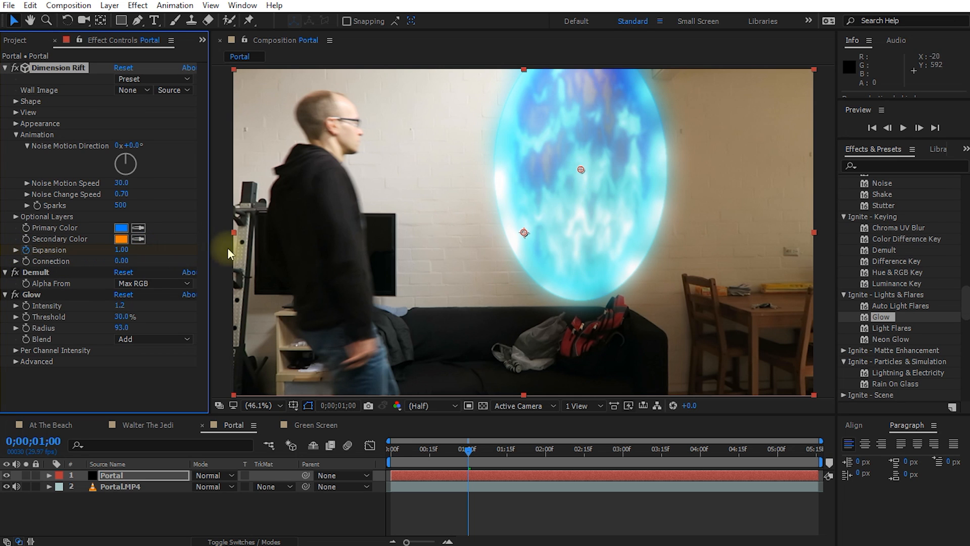
{"action": "left_click_drag", "start_coordinate": [467, 450], "coordinate": [422, 459]}
{"action": "left_click_drag", "start_coordinate": [122, 250], "coordinate": [6, 277]}
Step: Preview the opening portal animation from the start of the composition
{"action": "left_click_drag", "start_coordinate": [422, 450], "coordinate": [391, 450]}
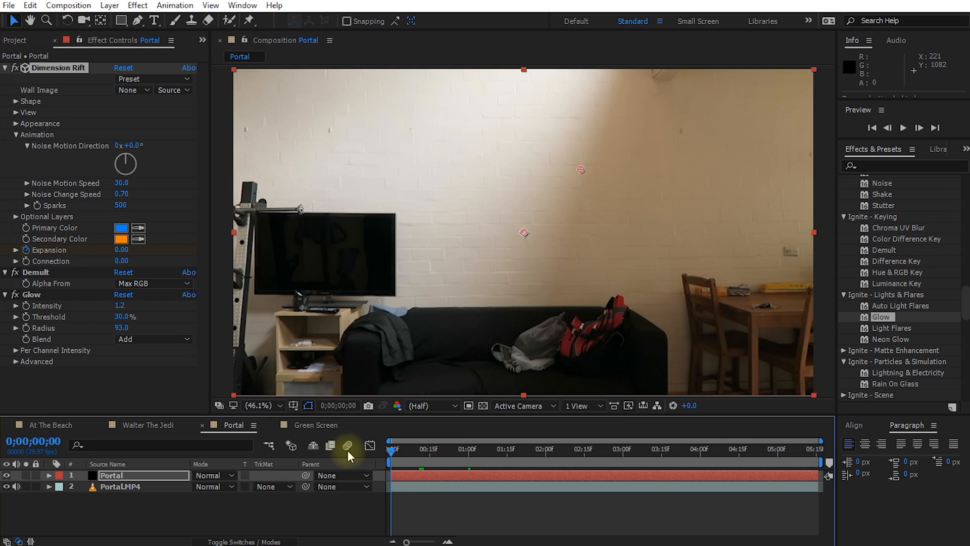
{"action": "key", "text": "shift+space"}
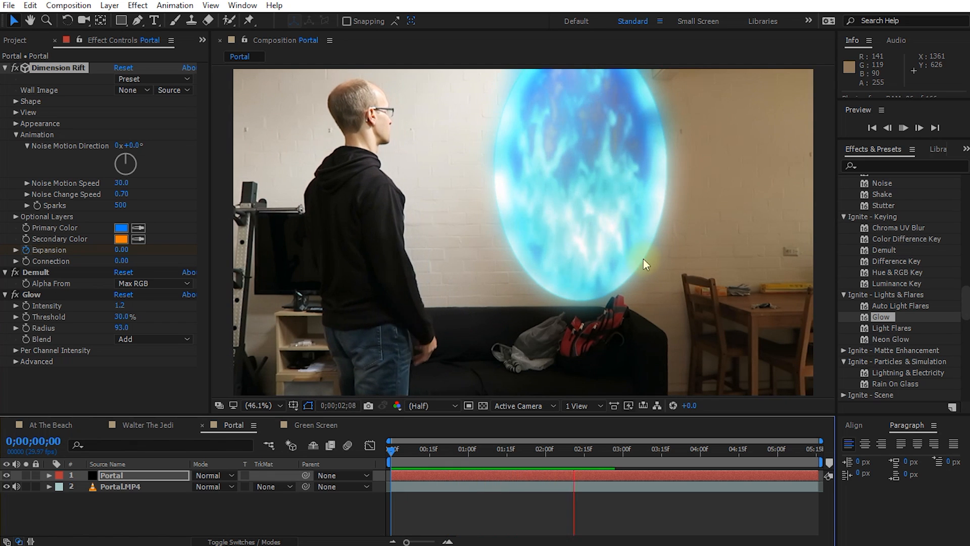
{"action": "key", "text": "space"}
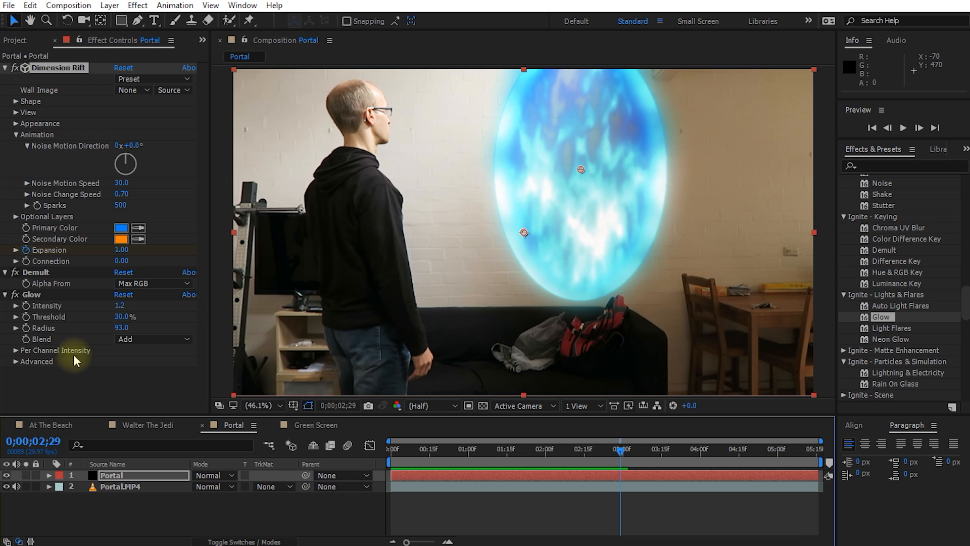
Step: Open the Green Screen composition at 0;00;00;00 and select the Green Screen.MP4 layer
{"action": "left_click", "coordinate": [313, 426]}
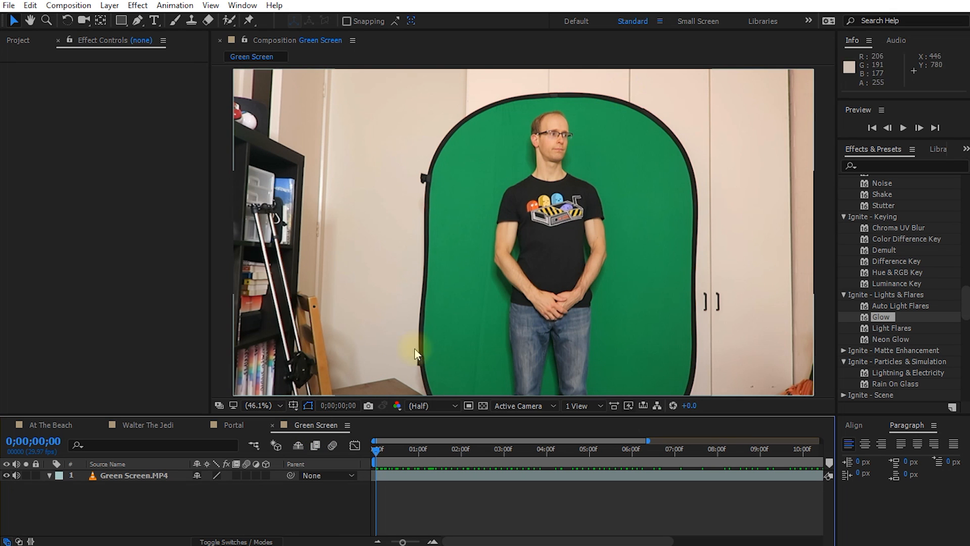
{"action": "mouse_move", "coordinate": [379, 454]}
{"action": "left_mouse_down"}
{"action": "mouse_move", "coordinate": [695, 456]}
{"action": "mouse_move", "coordinate": [367, 469]}
{"action": "mouse_move", "coordinate": [526, 445]}
{"action": "mouse_move", "coordinate": [376, 448]}
{"action": "left_mouse_up"}
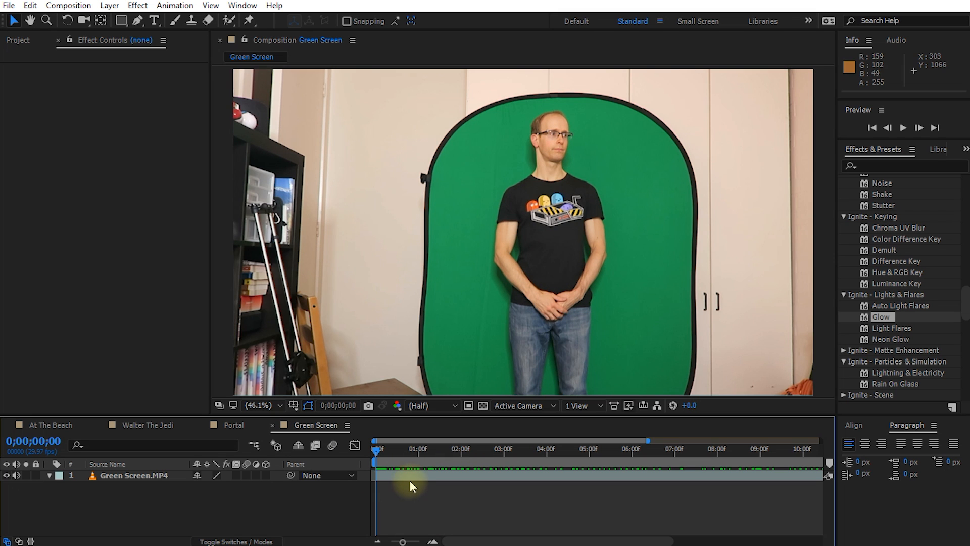
{"action": "left_click", "coordinate": [392, 475]}
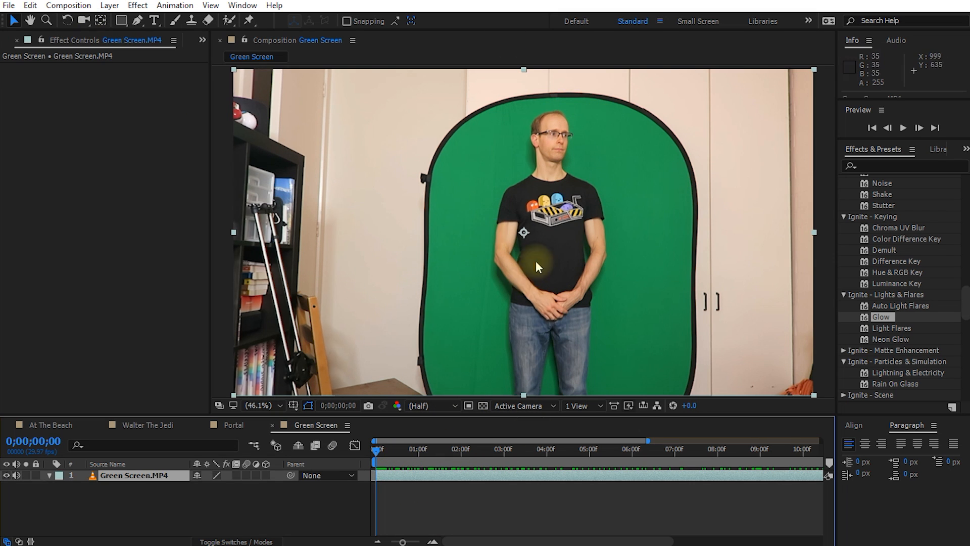
Step: Draw a closed 14-point Pen mask on Green Screen.MP4 around the man, just inside the green backdrop and past the frame's lower edge
{"action": "scroll", "coordinate": [536, 261], "scroll_direction": "down", "scroll_amount": 2}
{"action": "left_click", "coordinate": [137, 20]}
{"action": "left_click", "coordinate": [601, 329]}
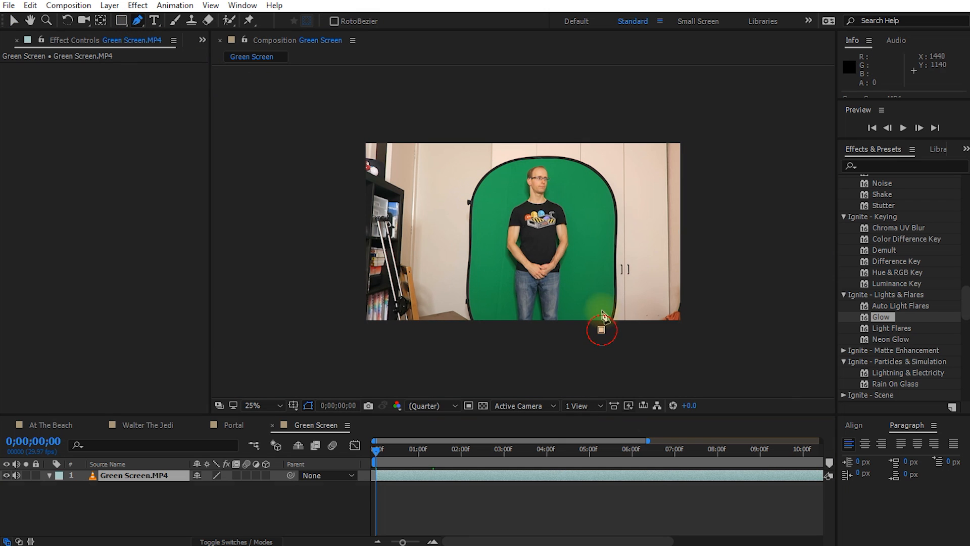
{"action": "left_click", "coordinate": [605, 302]}
{"action": "left_click", "coordinate": [600, 243]}
{"action": "left_click", "coordinate": [604, 196]}
{"action": "left_click", "coordinate": [574, 166]}
{"action": "left_click", "coordinate": [547, 163]}
{"action": "left_click", "coordinate": [524, 163]}
{"action": "left_click", "coordinate": [482, 188]}
{"action": "left_click", "coordinate": [471, 240]}
{"action": "left_click", "coordinate": [472, 268]}
{"action": "left_click", "coordinate": [471, 307]}
{"action": "left_click", "coordinate": [478, 322]}
{"action": "left_click", "coordinate": [485, 331]}
{"action": "left_click", "coordinate": [541, 337]}
{"action": "left_click", "coordinate": [601, 330]}
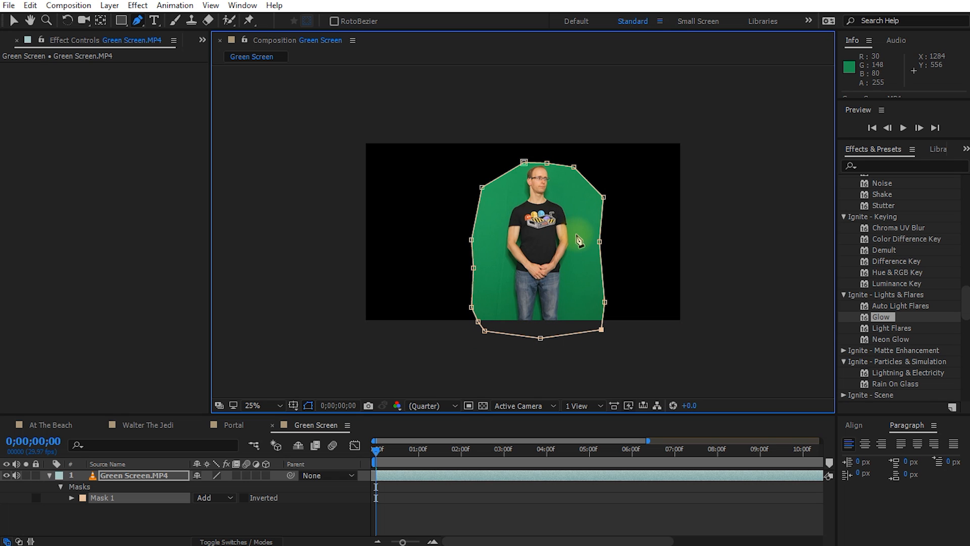
{"action": "key", "text": "period"}
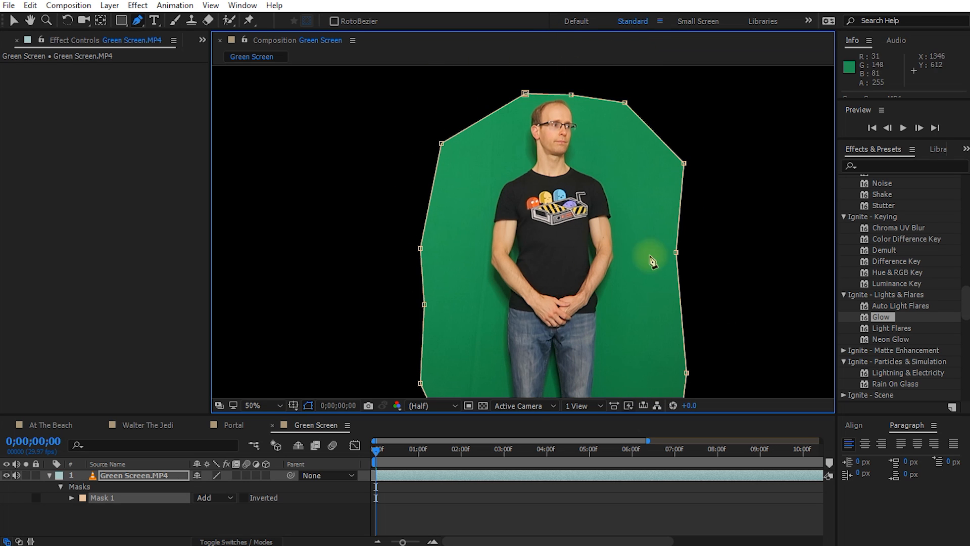
Step: Apply Ignite's Color Difference Key to Green Screen.MP4 with Min at 0.92, and check the key up to 0;00;02;18
{"action": "left_click", "coordinate": [854, 217]}
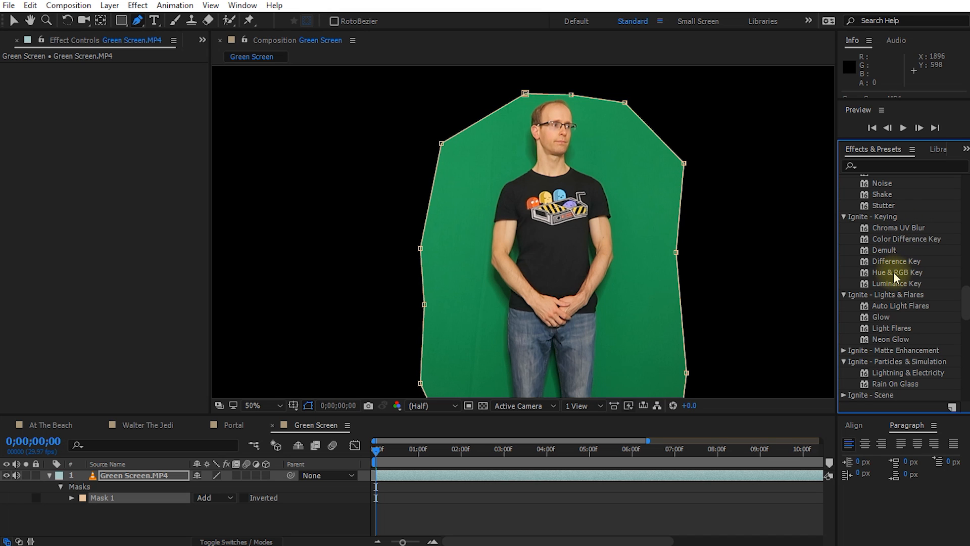
{"action": "left_click", "coordinate": [894, 241]}
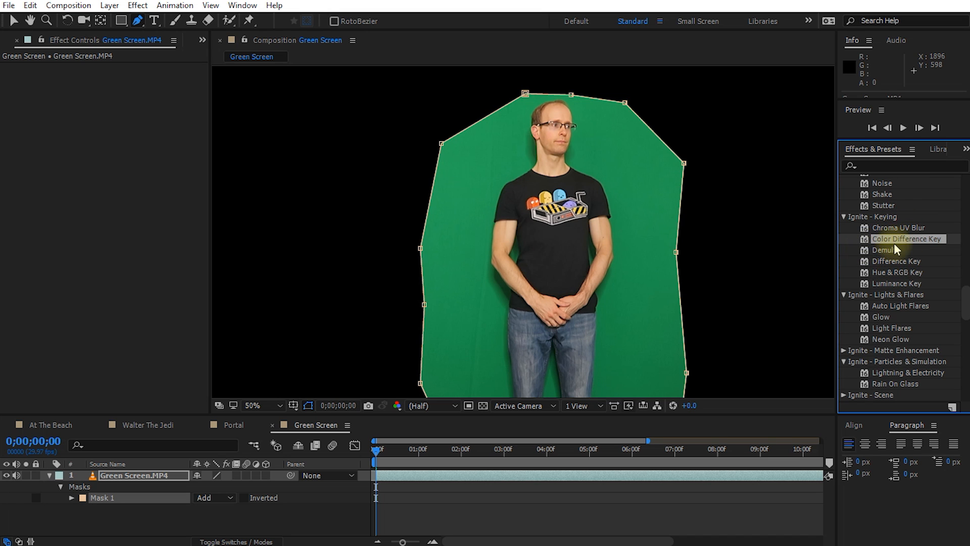
{"action": "left_click_drag", "start_coordinate": [895, 247], "coordinate": [129, 478]}
{"action": "left_click_drag", "start_coordinate": [120, 90], "coordinate": [152, 100]}
{"action": "left_click", "coordinate": [433, 496]}
{"action": "left_click_drag", "start_coordinate": [404, 449], "coordinate": [526, 500]}
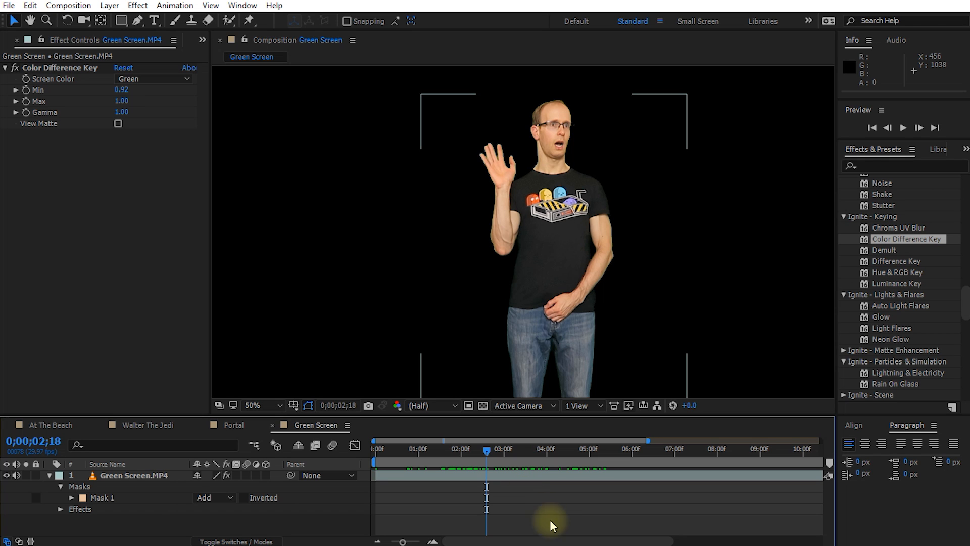
Step: Switch to Premiere Pro, move the Tutorial sequence to 00:00:07:12, and select the Green Screen.MP4 clip's Opacity effect
{"action": "left_click", "coordinate": [567, 545]}
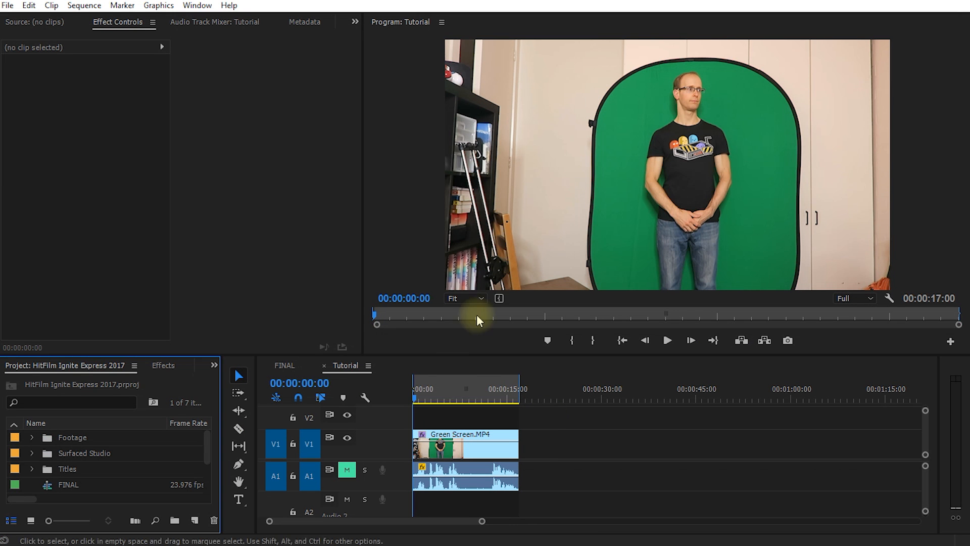
{"action": "left_click_drag", "start_coordinate": [430, 398], "coordinate": [461, 399]}
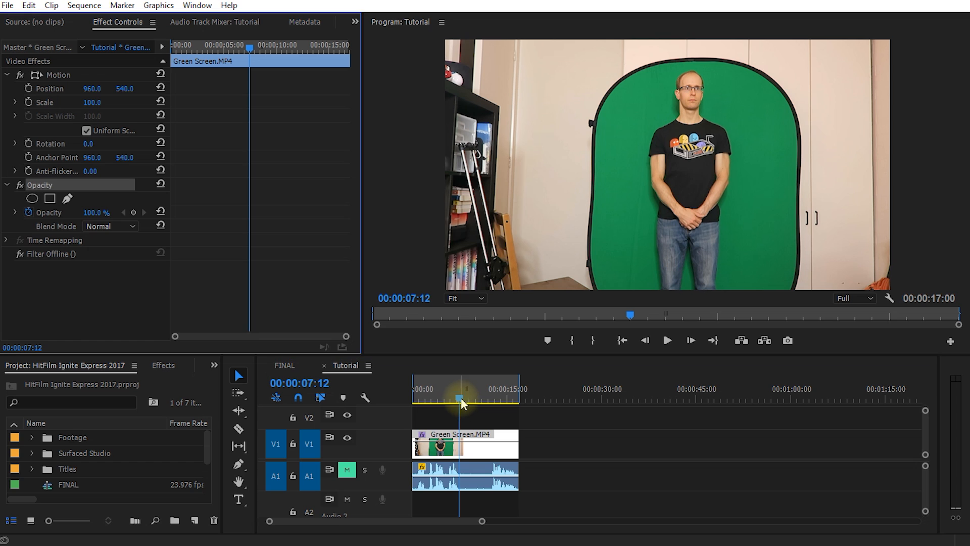
{"action": "left_click", "coordinate": [45, 186]}
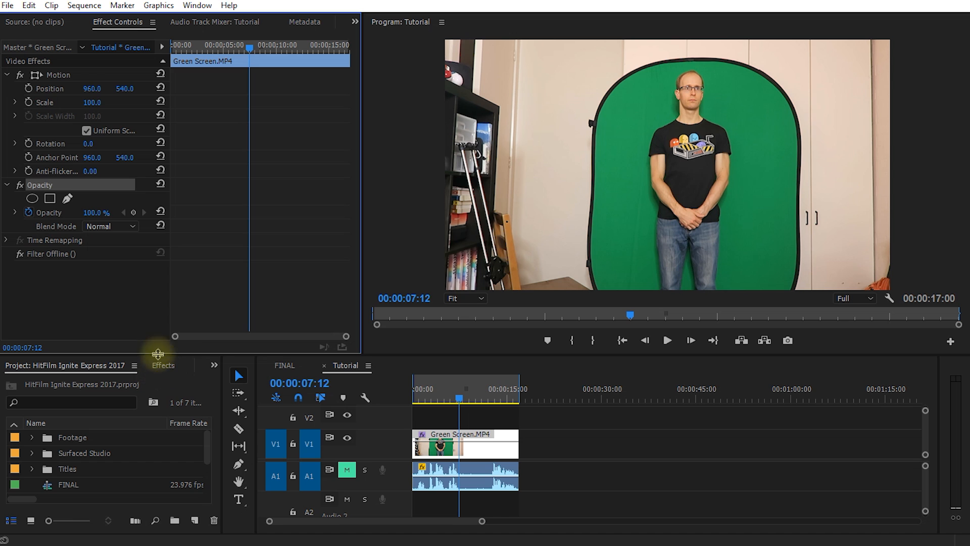
Step: Draw a closed 12-point freeform opacity mask on Green Screen.MP4 around the man, just inside the green backdrop
{"action": "left_click", "coordinate": [67, 198]}
{"action": "left_click", "coordinate": [467, 302]}
{"action": "left_click", "coordinate": [486, 344]}
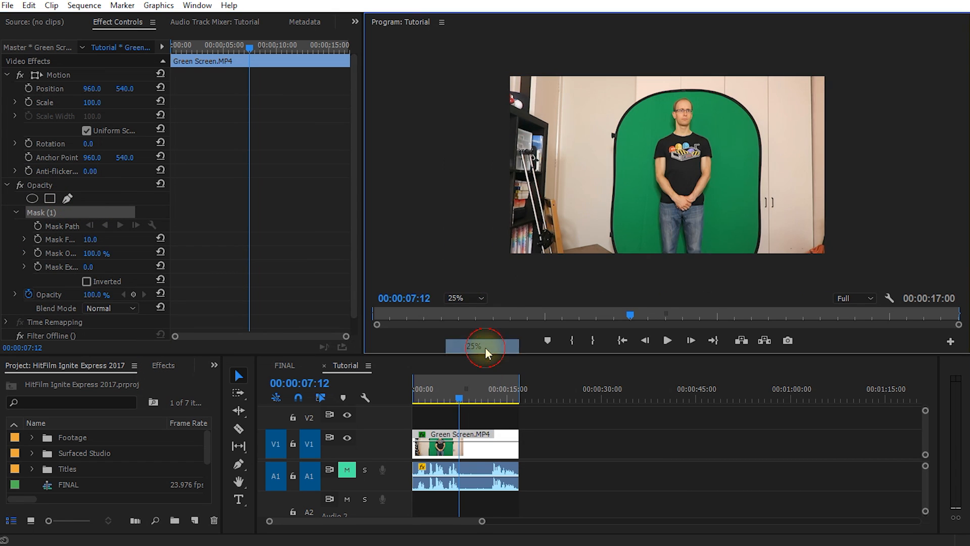
{"action": "left_click", "coordinate": [752, 264]}
{"action": "left_click", "coordinate": [749, 211]}
{"action": "left_click", "coordinate": [743, 125]}
{"action": "left_click", "coordinate": [726, 104]}
{"action": "left_click", "coordinate": [701, 98]}
{"action": "left_click", "coordinate": [677, 94]}
{"action": "left_click", "coordinate": [654, 108]}
{"action": "left_click", "coordinate": [634, 133]}
{"action": "left_click", "coordinate": [623, 168]}
{"action": "left_click", "coordinate": [624, 221]}
{"action": "left_click", "coordinate": [626, 251]}
{"action": "left_click", "coordinate": [630, 275]}
{"action": "left_click", "coordinate": [752, 263]}
{"action": "left_click", "coordinate": [475, 298]}
{"action": "left_click", "coordinate": [485, 310]}
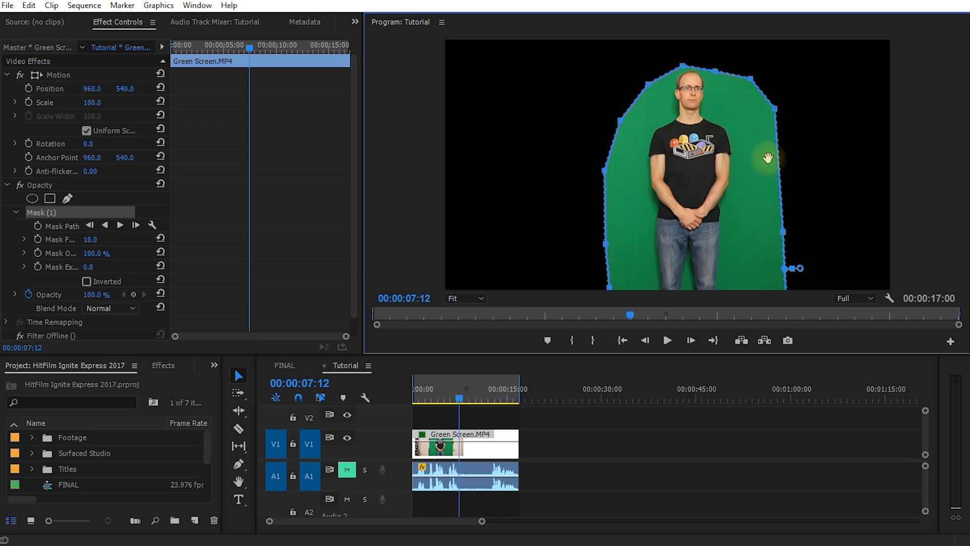
Step: Apply the Color Difference Key effect from Ignite - Keying to the masked Green Screen.MP4 clip in the Tutorial sequence
{"action": "left_click", "coordinate": [162, 369]}
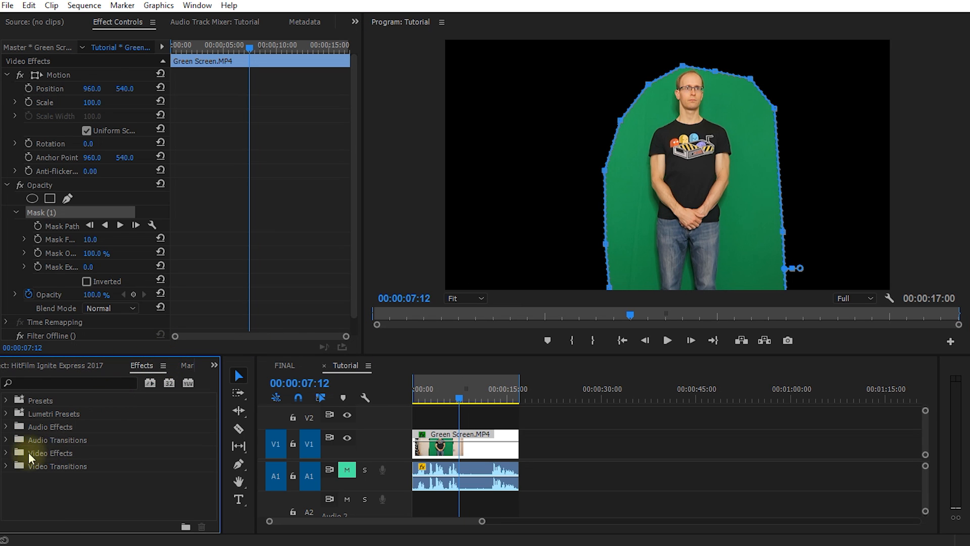
{"action": "left_click", "coordinate": [7, 454]}
{"action": "scroll", "coordinate": [108, 454], "scroll_direction": "down", "scroll_amount": 4}
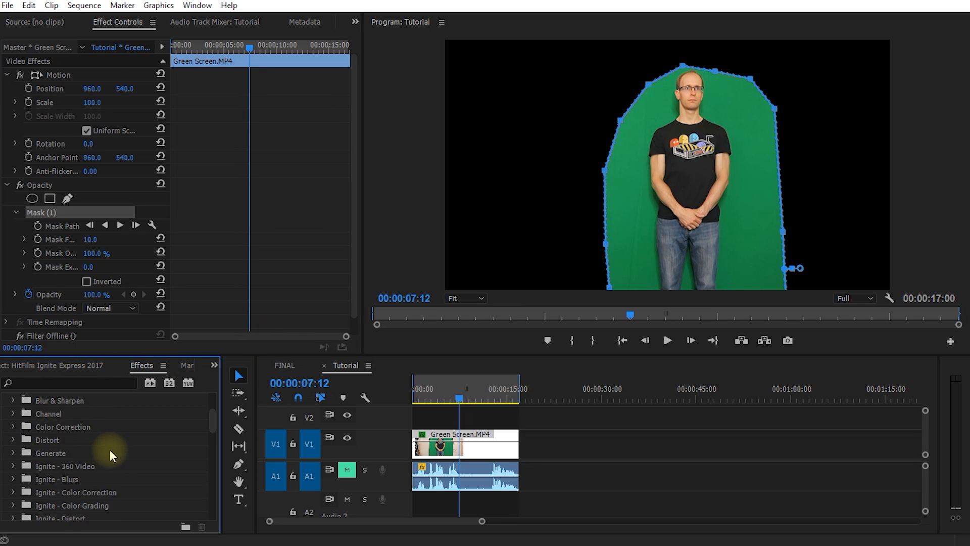
{"action": "scroll", "coordinate": [76, 450], "scroll_direction": "down", "scroll_amount": 6}
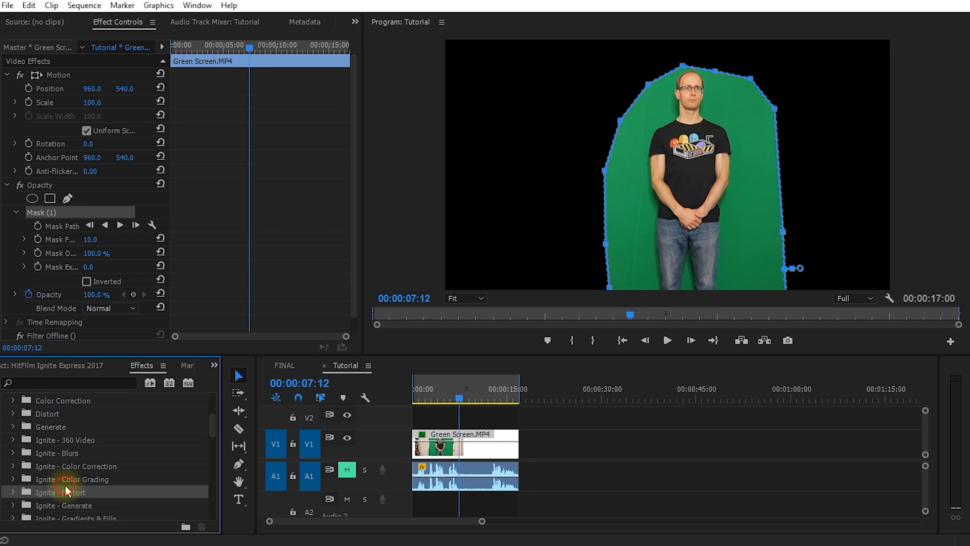
{"action": "left_click", "coordinate": [67, 441]}
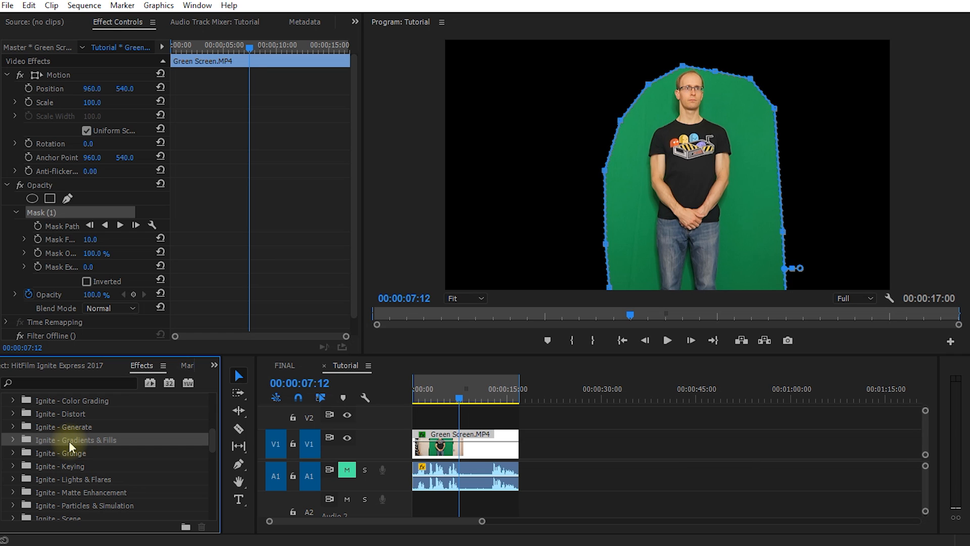
{"action": "left_click", "coordinate": [13, 466]}
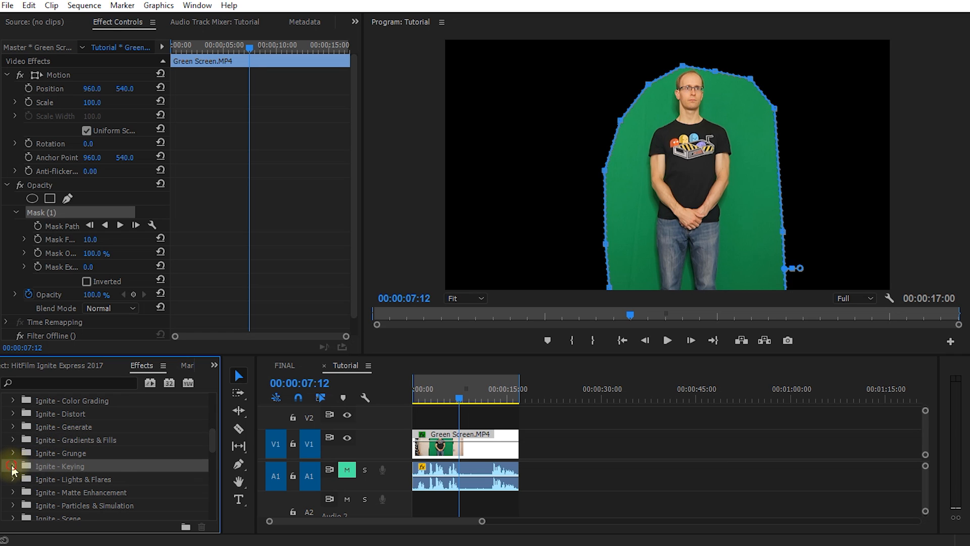
{"action": "scroll", "coordinate": [80, 458], "scroll_direction": "down", "scroll_amount": 2}
{"action": "left_click_drag", "start_coordinate": [70, 465], "coordinate": [475, 443]}
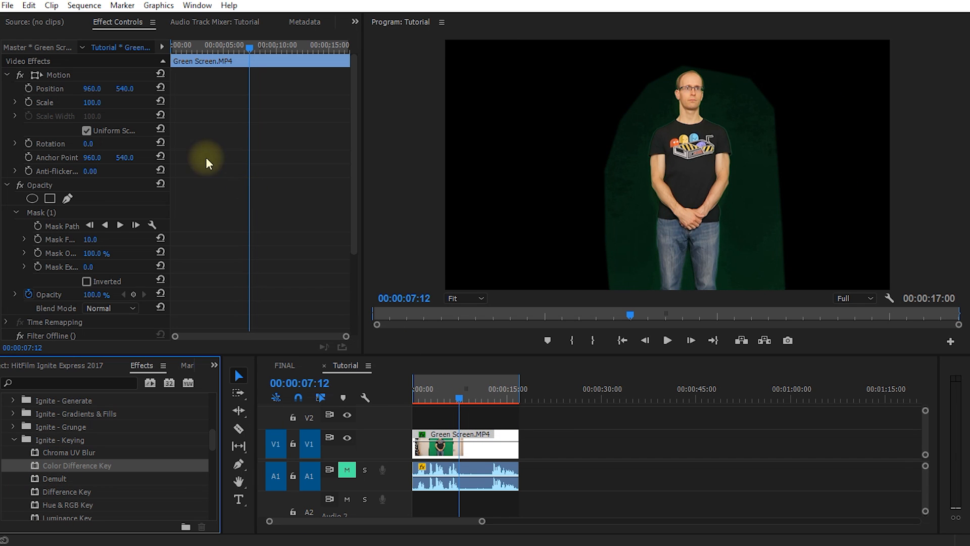
Step: Set the Color Difference Key's Min to 0.80 and check the key with the sequence moved to 00:00:08:08
{"action": "scroll", "coordinate": [357, 154], "scroll_direction": "down", "scroll_amount": 3}
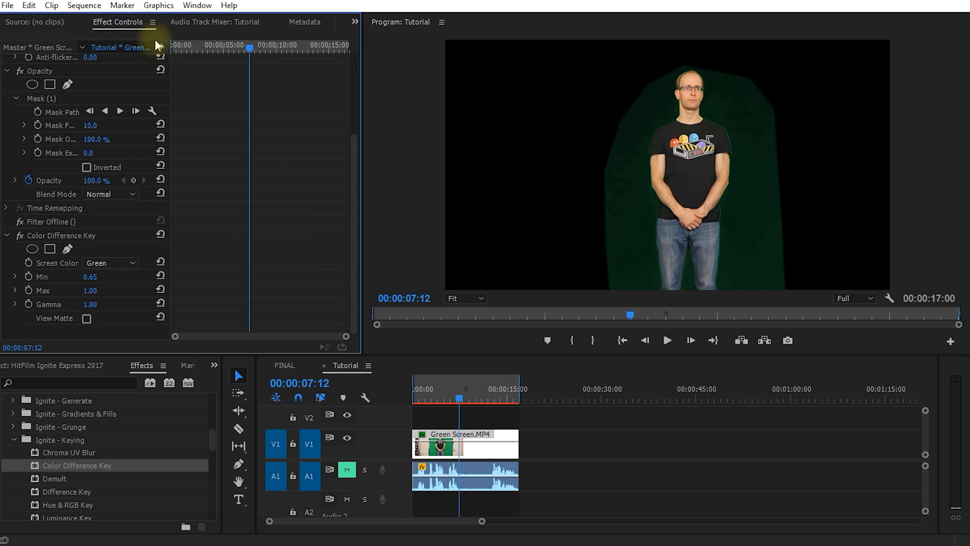
{"action": "left_click", "coordinate": [56, 236]}
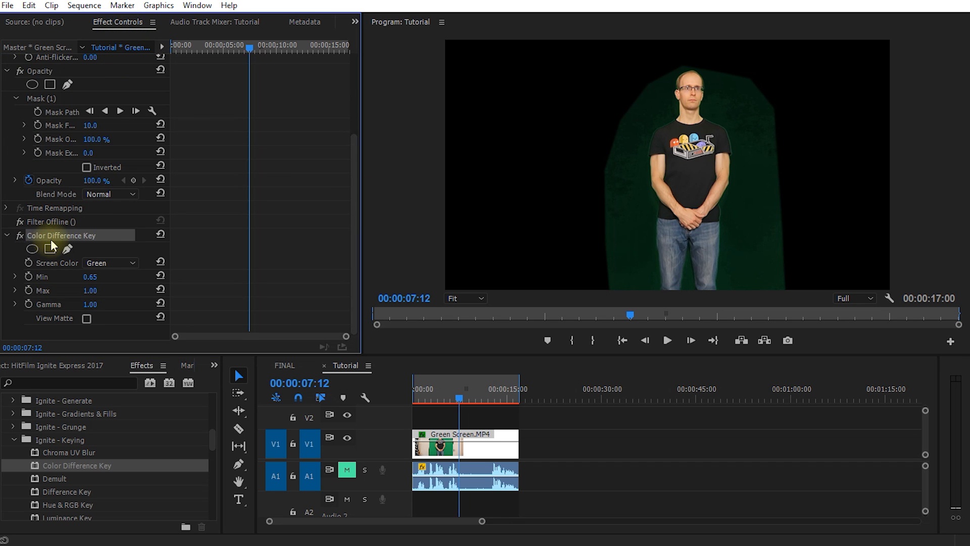
{"action": "left_click_drag", "start_coordinate": [93, 278], "coordinate": [100, 278]}
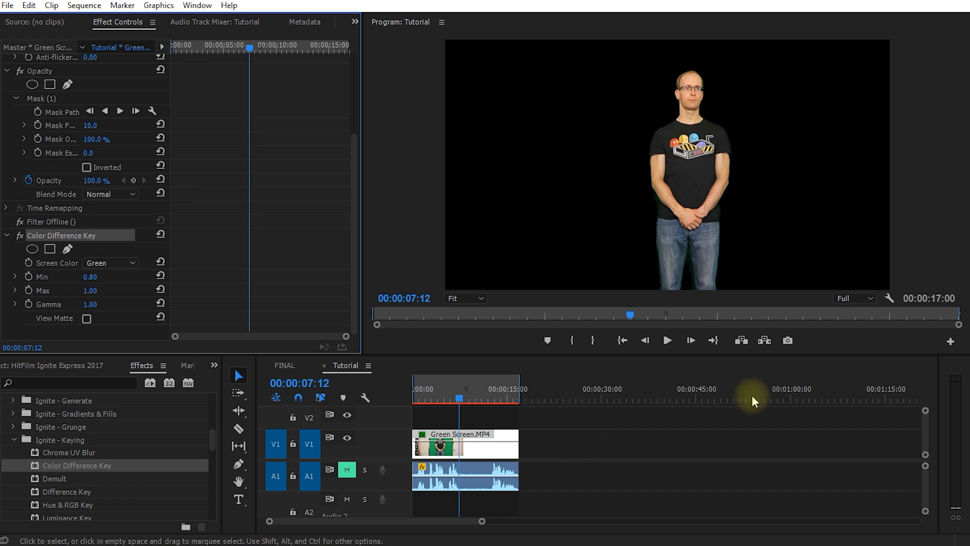
{"action": "left_click_drag", "start_coordinate": [487, 393], "coordinate": [466, 402]}
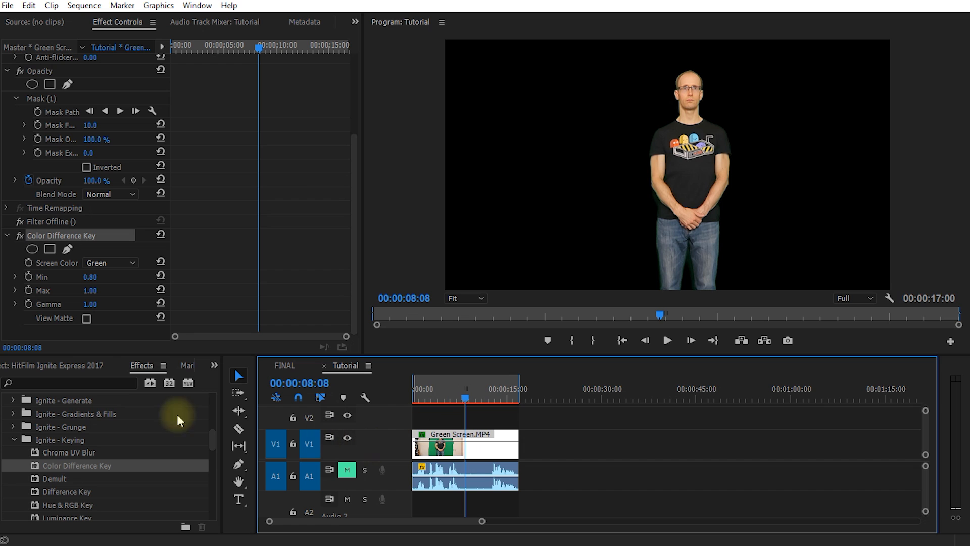
Step: Apply the Witness Protection effect from Ignite - Distort to the Green Screen.MP4 clip
{"action": "left_click", "coordinate": [13, 440]}
{"action": "scroll", "coordinate": [78, 418], "scroll_direction": "up", "scroll_amount": 3}
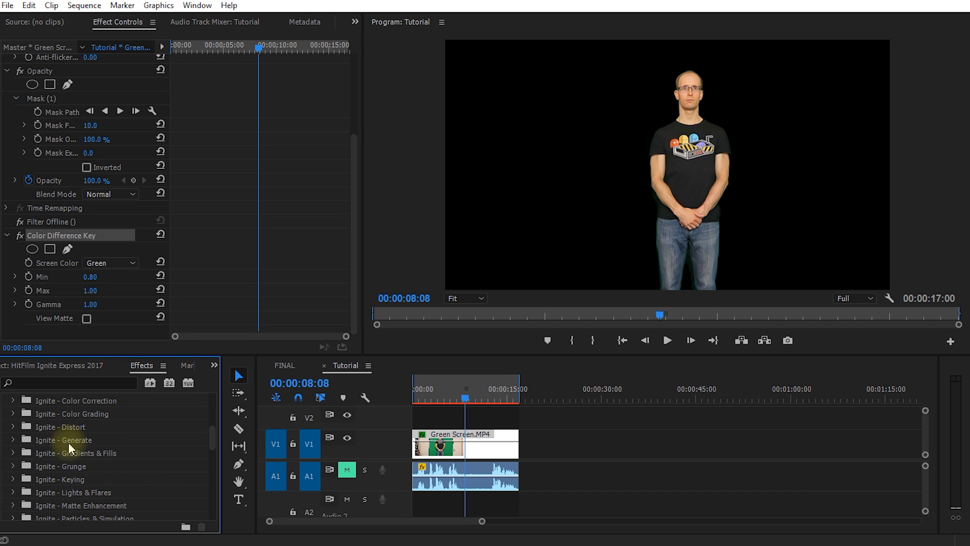
{"action": "left_click", "coordinate": [42, 428]}
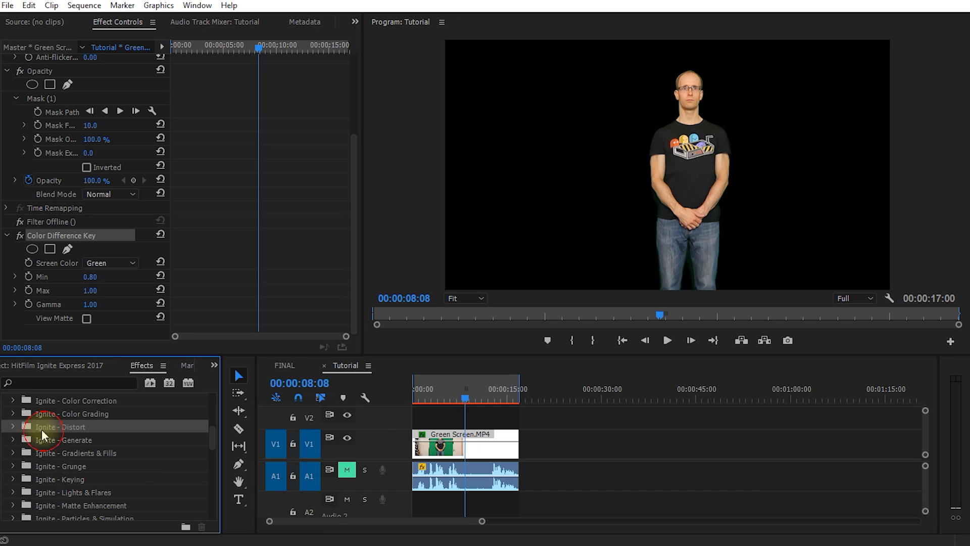
{"action": "left_click", "coordinate": [13, 426]}
{"action": "scroll", "coordinate": [117, 442], "scroll_direction": "down", "scroll_amount": 3}
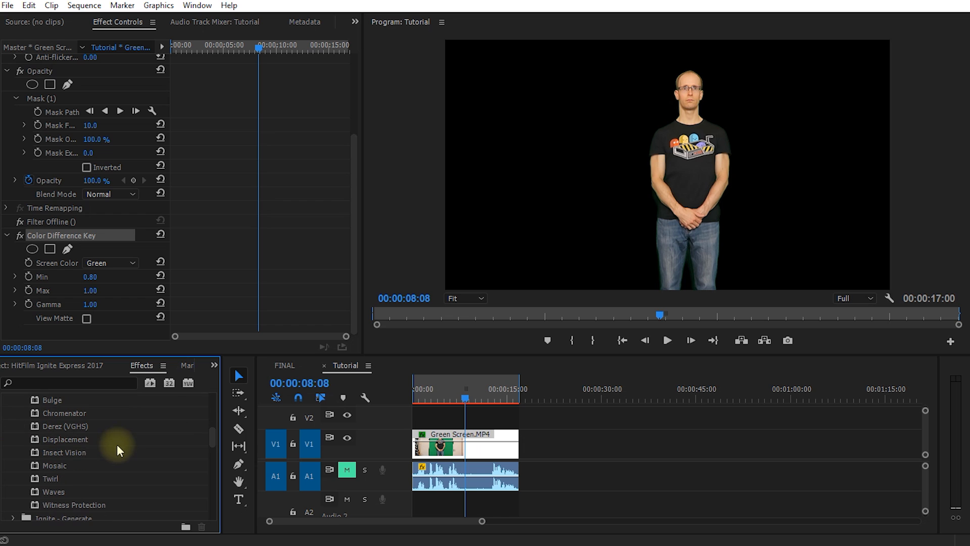
{"action": "left_click", "coordinate": [465, 298]}
{"action": "left_click", "coordinate": [467, 389]}
{"action": "left_click_drag", "start_coordinate": [959, 163], "coordinate": [960, 114]}
{"action": "left_click", "coordinate": [59, 504]}
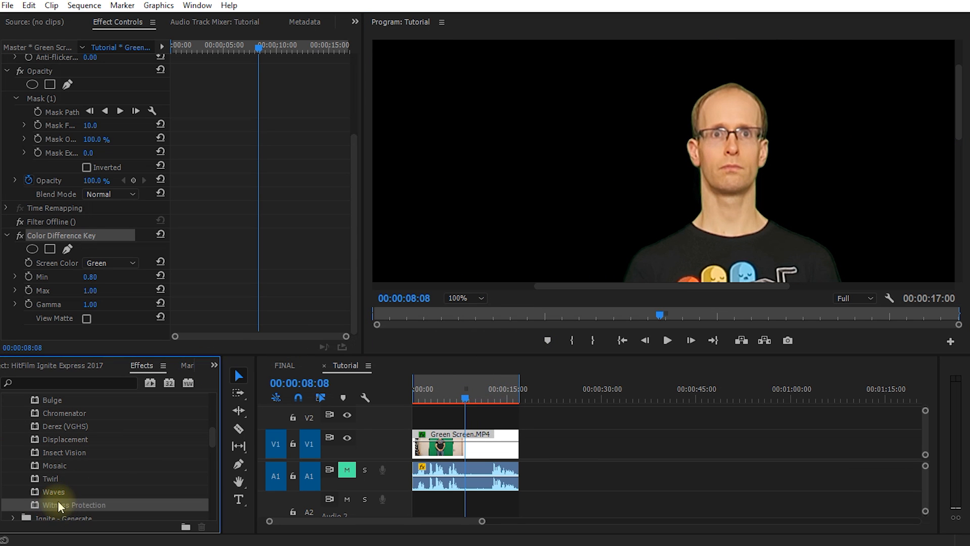
{"action": "left_click_drag", "start_coordinate": [56, 507], "coordinate": [467, 441]}
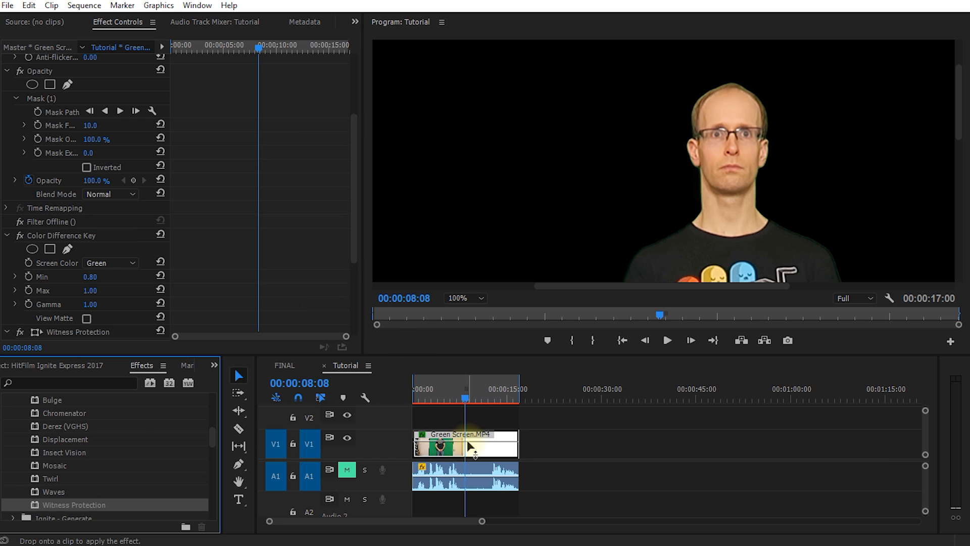
Step: Center the Witness Protection pixelation over the man's face and set its Size to 137
{"action": "scroll", "coordinate": [356, 182], "scroll_direction": "down", "scroll_amount": 5}
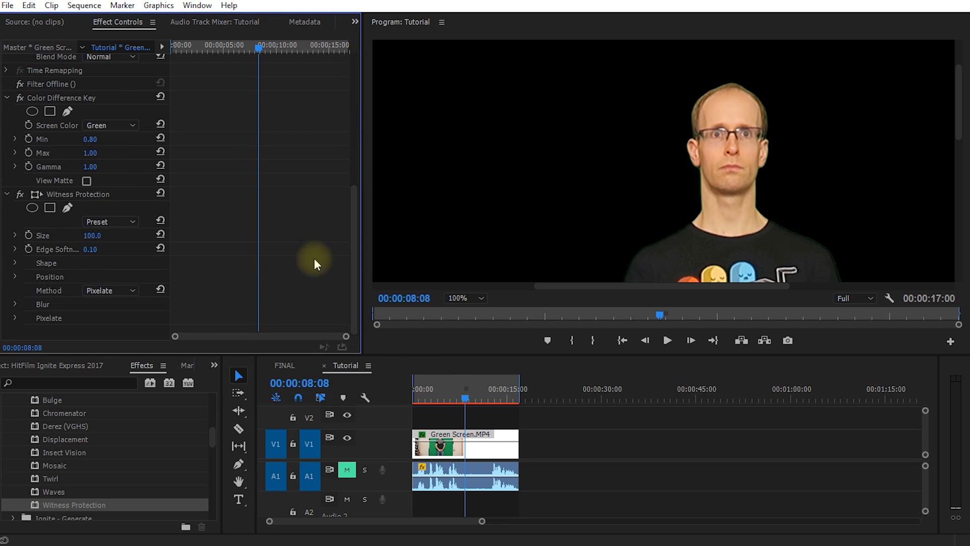
{"action": "left_click", "coordinate": [89, 194]}
{"action": "left_click_drag", "start_coordinate": [959, 124], "coordinate": [957, 151]}
{"action": "left_click_drag", "start_coordinate": [668, 264], "coordinate": [734, 122]}
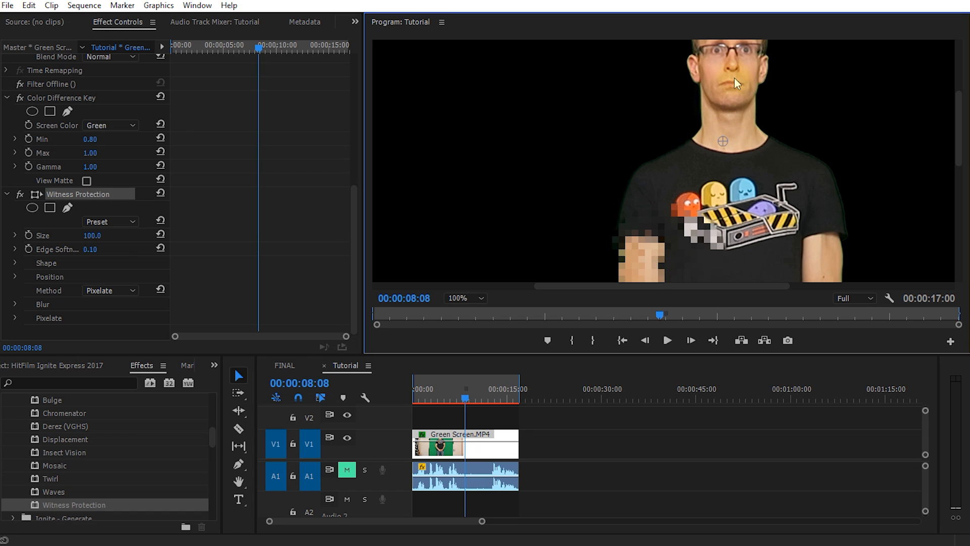
{"action": "left_click_drag", "start_coordinate": [958, 130], "coordinate": [959, 106]}
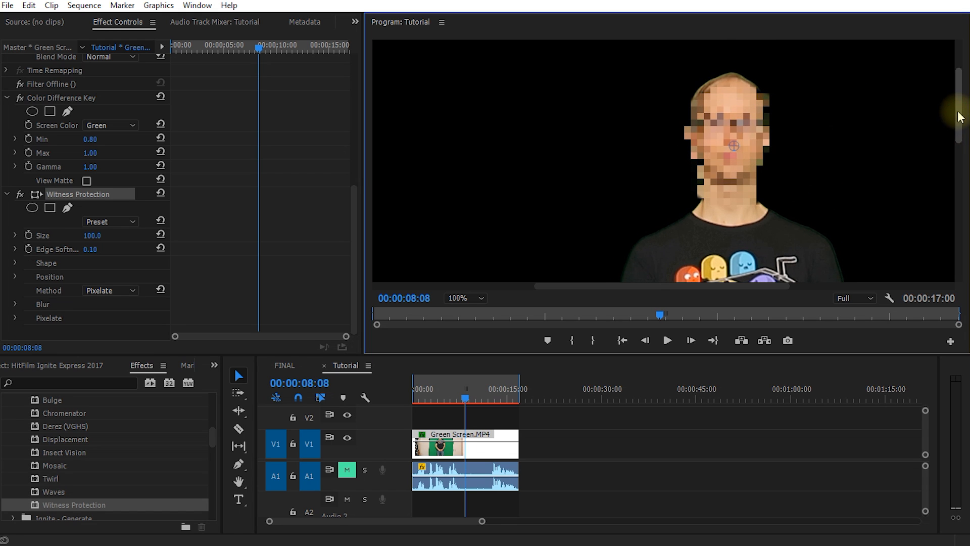
{"action": "left_click_drag", "start_coordinate": [728, 141], "coordinate": [729, 136]}
{"action": "left_click", "coordinate": [87, 235]}
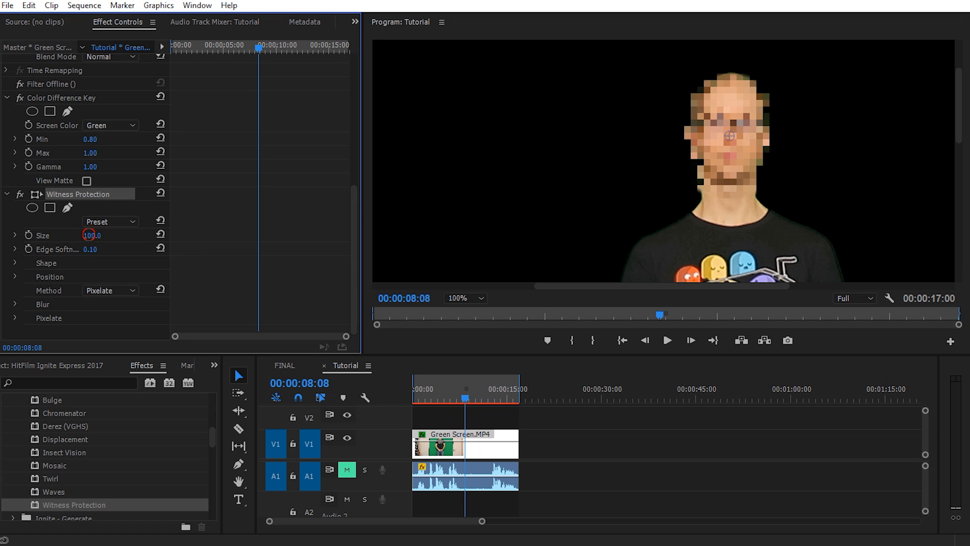
{"action": "left_click_drag", "start_coordinate": [93, 235], "coordinate": [98, 236]}
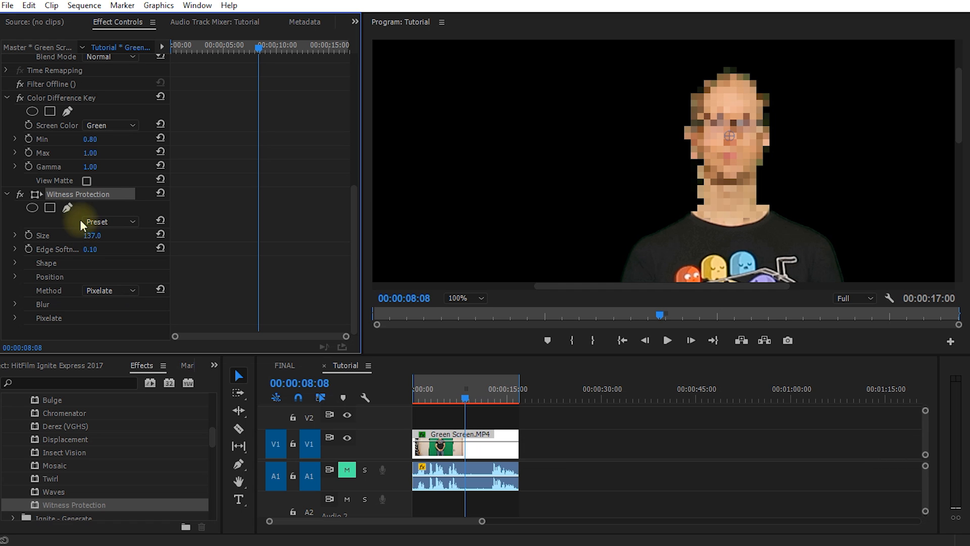
Step: Remove Witness Protection, Color Difference Key and the opacity mask from Green Screen.MP4, with the program monitor zoom set to Fit
{"action": "left_click", "coordinate": [80, 194]}
{"action": "key", "text": "Delete"}
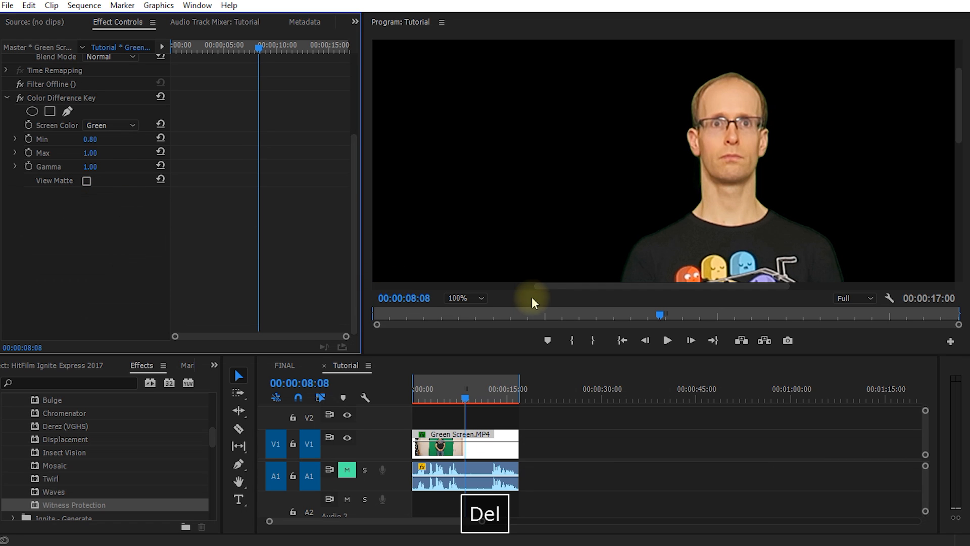
{"action": "left_click", "coordinate": [463, 302]}
{"action": "left_click", "coordinate": [472, 309]}
{"action": "left_click", "coordinate": [61, 98]}
{"action": "key", "text": "Delete"}
{"action": "scroll", "coordinate": [62, 96], "scroll_direction": "up", "scroll_amount": 5}
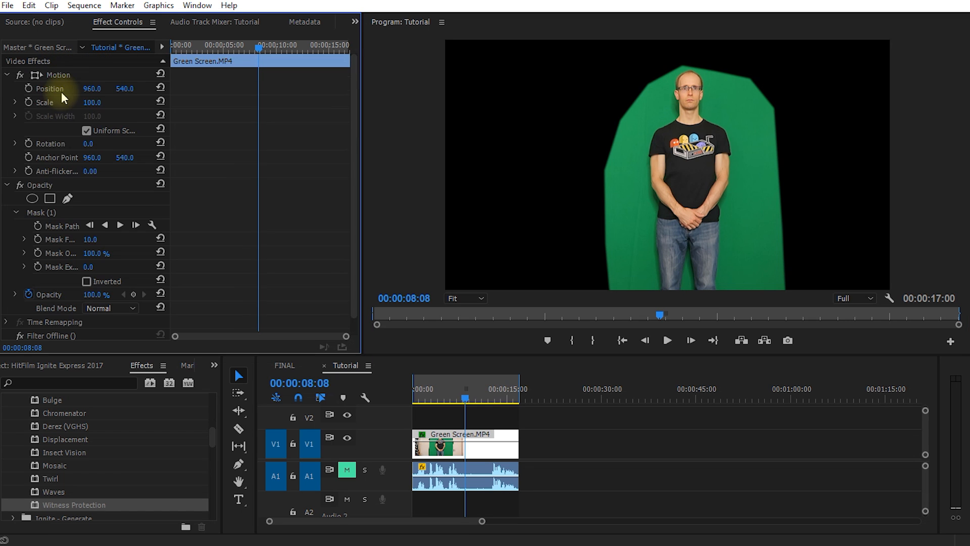
{"action": "left_click", "coordinate": [45, 212]}
{"action": "key", "text": "Delete"}
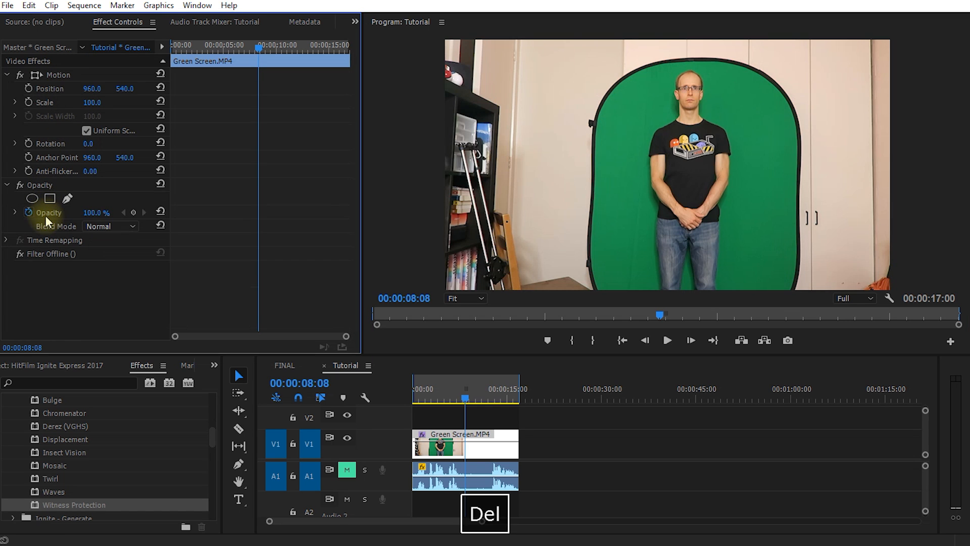
Step: Try Ignite's Insect Vision effect on Green Screen.MP4, remove it, and collapse the Ignite - Distort effects folder
{"action": "double_click", "coordinate": [60, 451]}
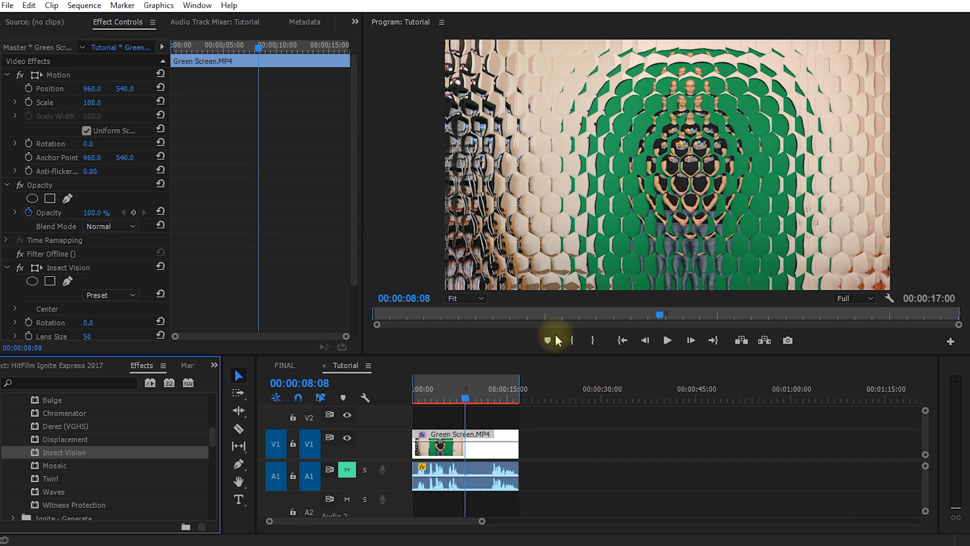
{"action": "mouse_move", "coordinate": [465, 399]}
{"action": "left_mouse_down"}
{"action": "mouse_move", "coordinate": [498, 397]}
{"action": "mouse_move", "coordinate": [443, 399]}
{"action": "mouse_move", "coordinate": [466, 398]}
{"action": "left_mouse_up"}
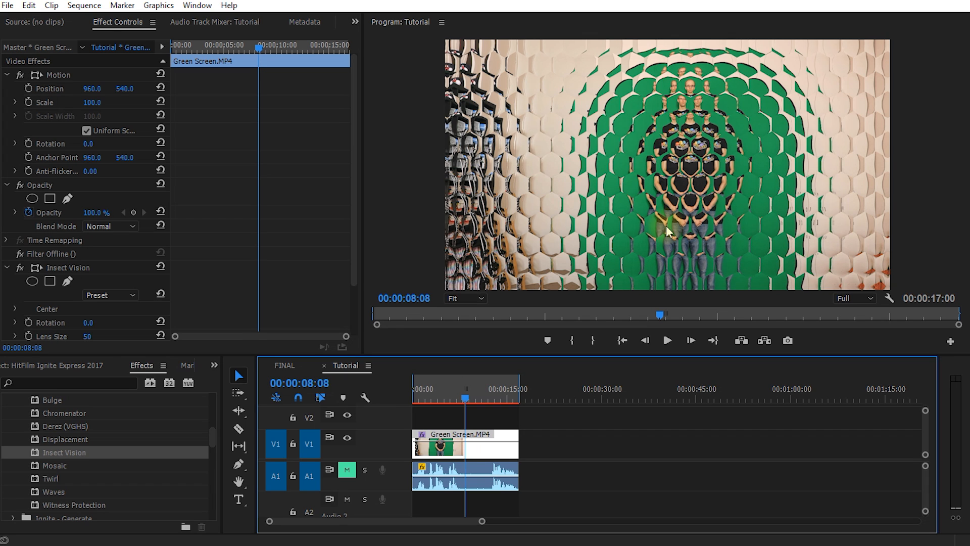
{"action": "left_click", "coordinate": [65, 267]}
{"action": "key", "text": "Delete"}
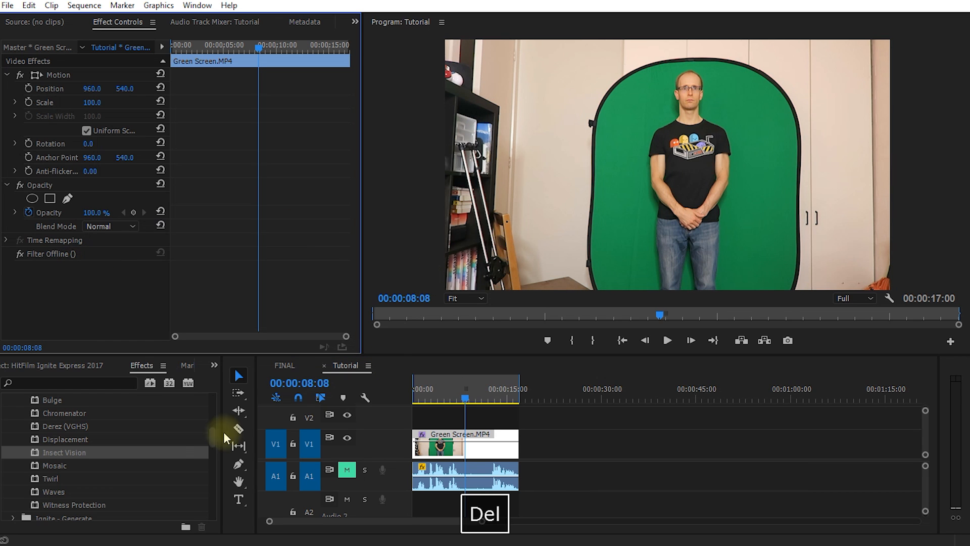
{"action": "scroll", "coordinate": [96, 483], "scroll_direction": "up", "scroll_amount": 3}
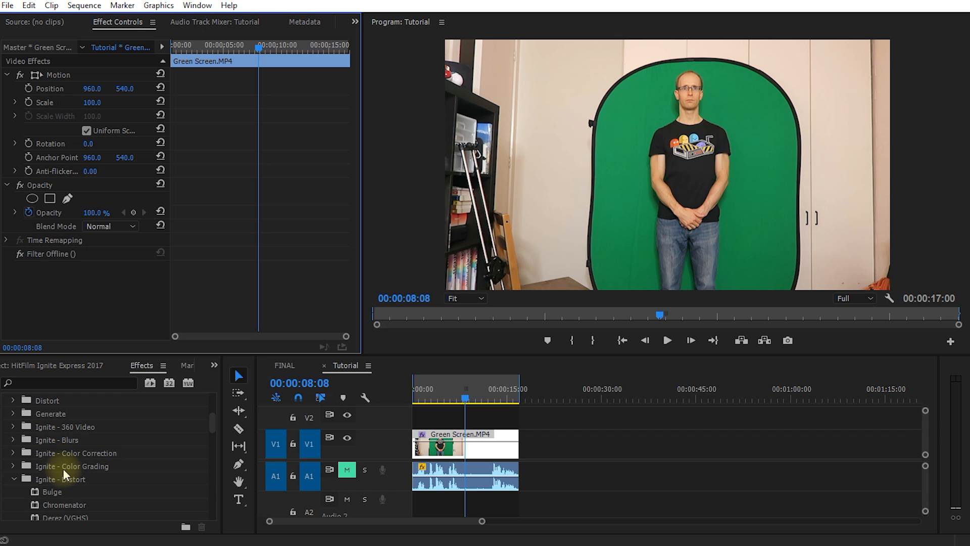
{"action": "left_click", "coordinate": [14, 479]}
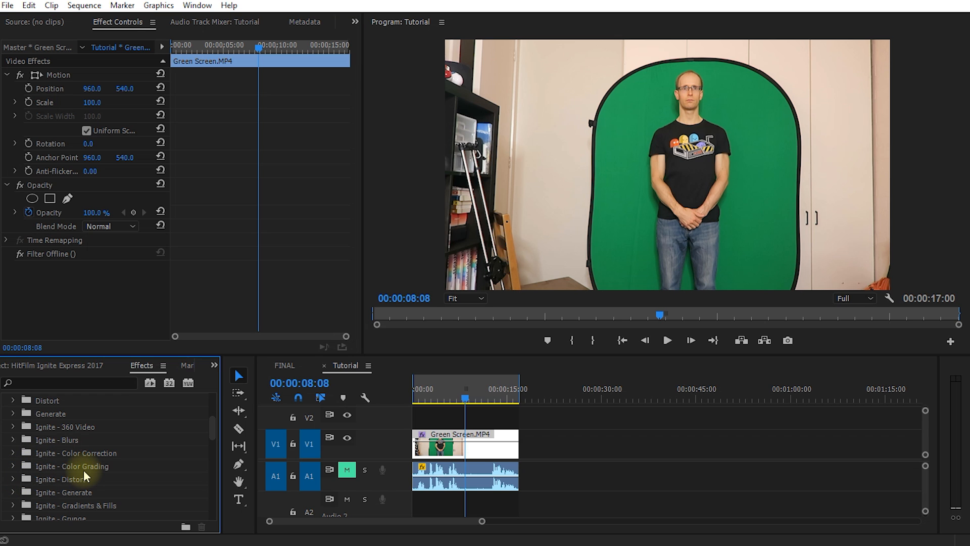